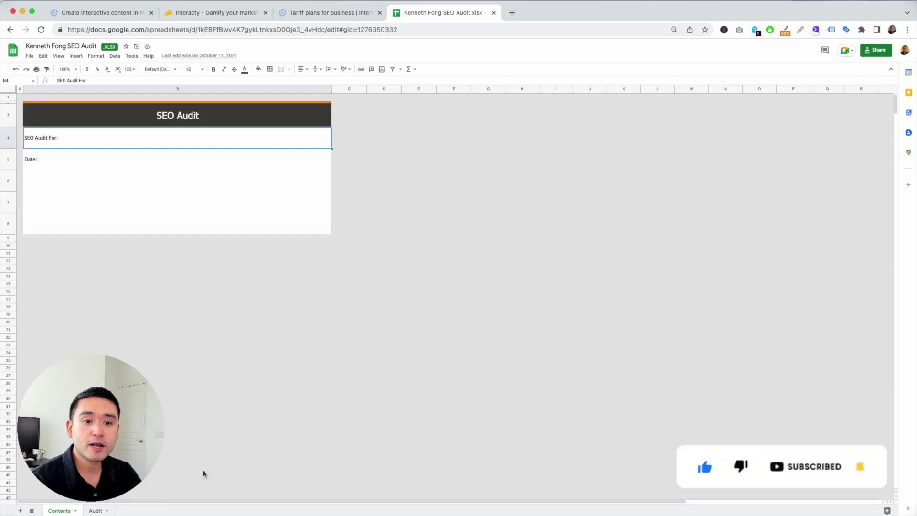
Step: Browse the Audit sheet's SEO checklist, then switch to the Interacty browser tab
click(101, 511)
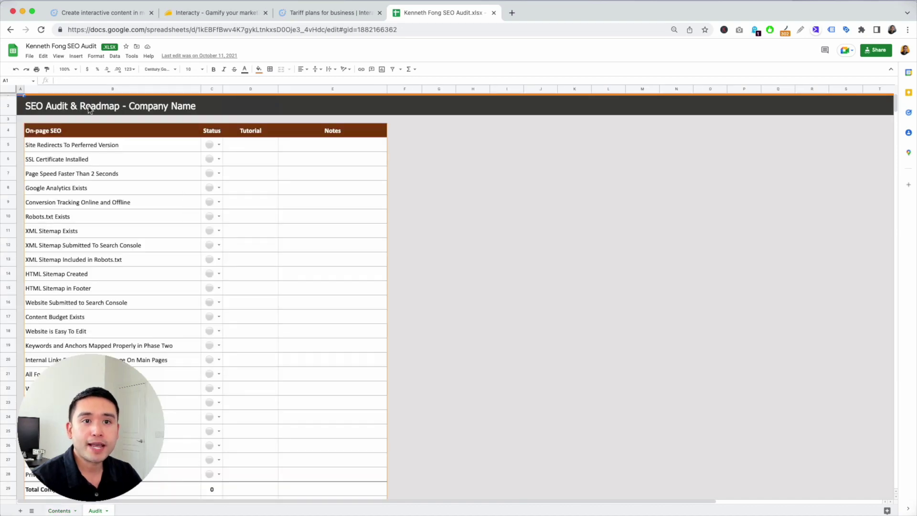
scroll(142, 171, down, 5)
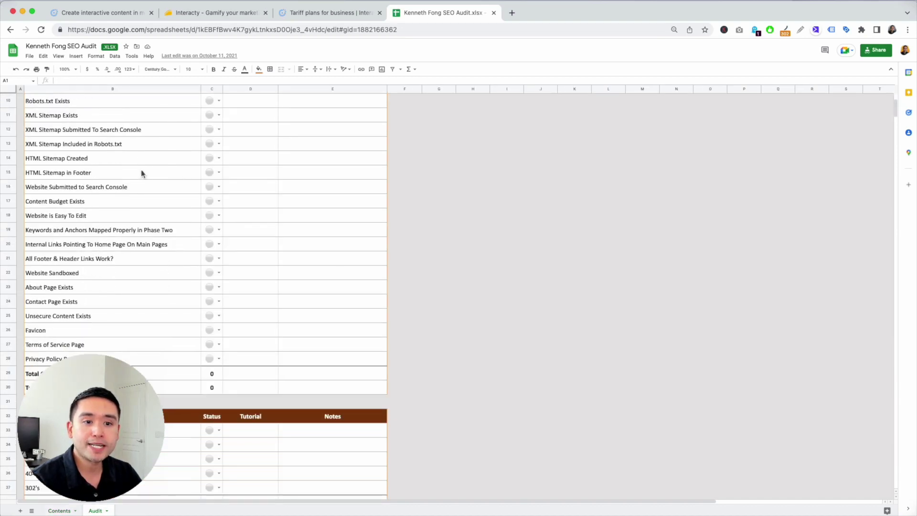
scroll(147, 189, up, 5)
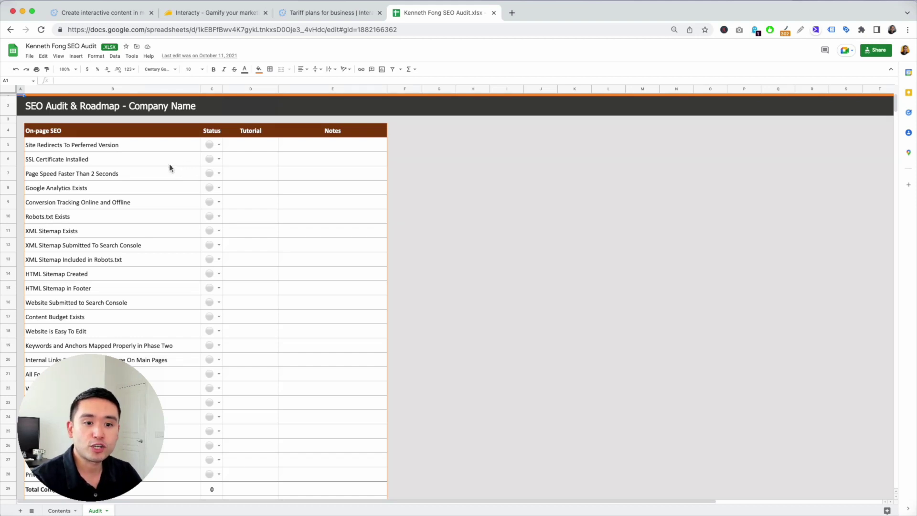
click(90, 18)
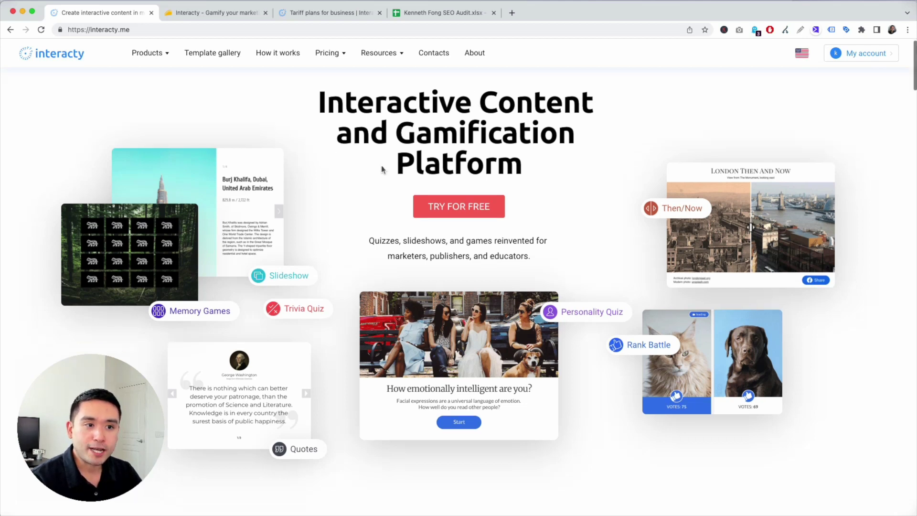
Step: Scroll through the homepage's content types and template examples, then go to My projects
scroll(381, 167, down, 2)
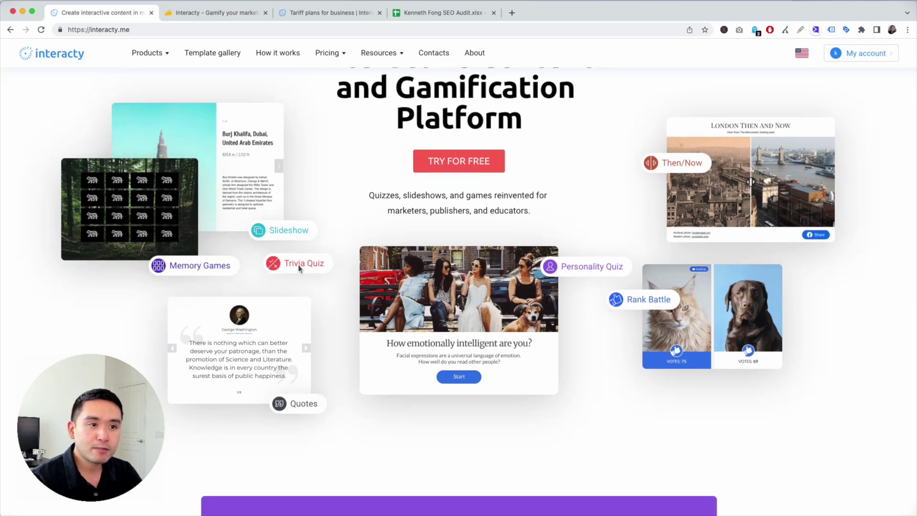
scroll(367, 267, down, 2)
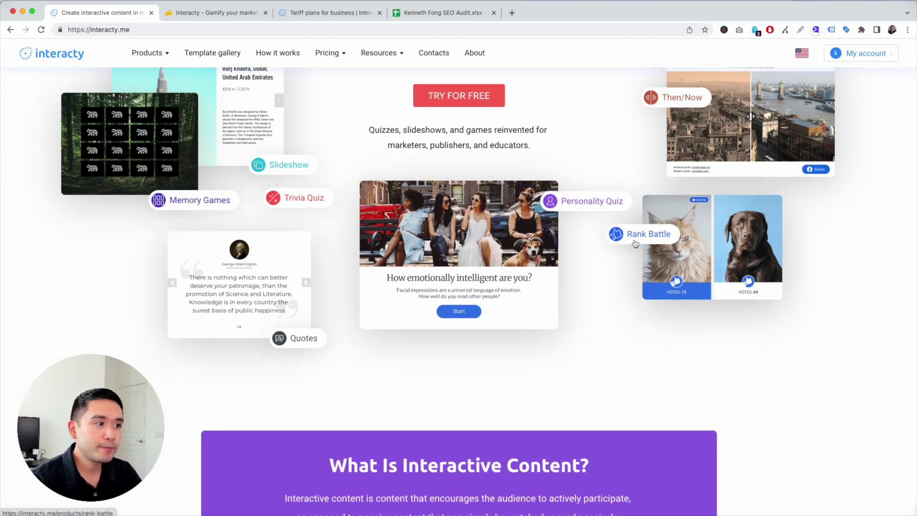
scroll(684, 143, down, 1)
scroll(684, 143, down, 10)
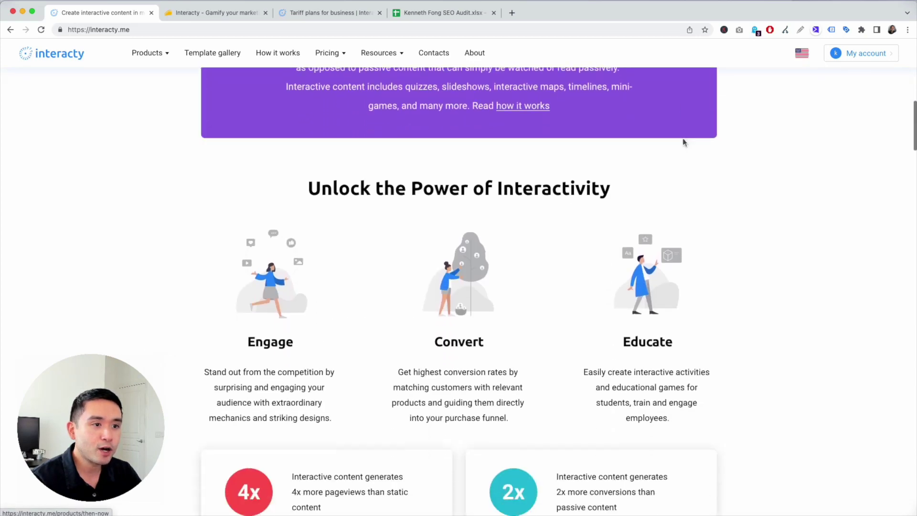
scroll(683, 142, down, 2)
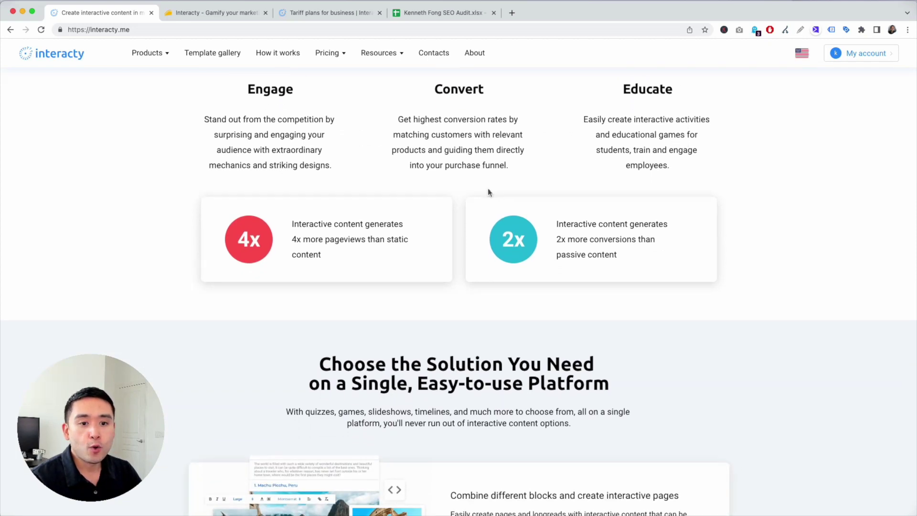
scroll(488, 176, down, 5)
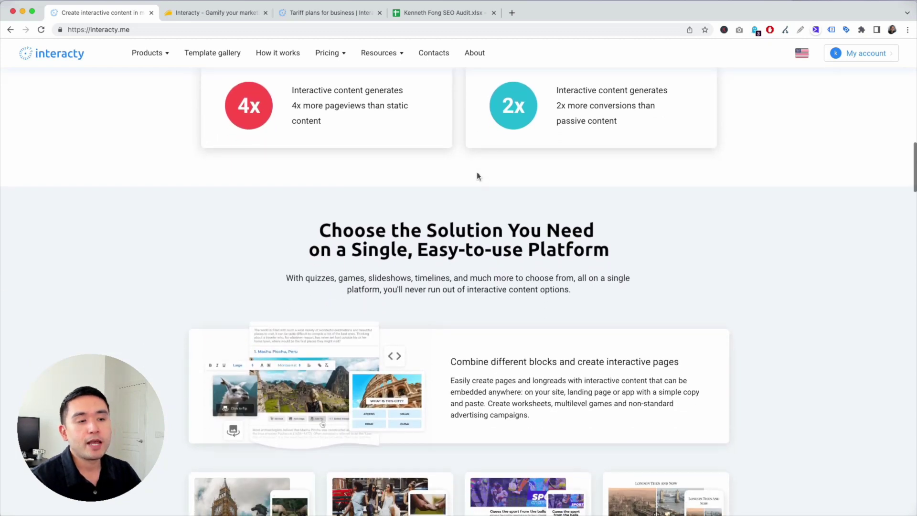
scroll(477, 176, down, 7)
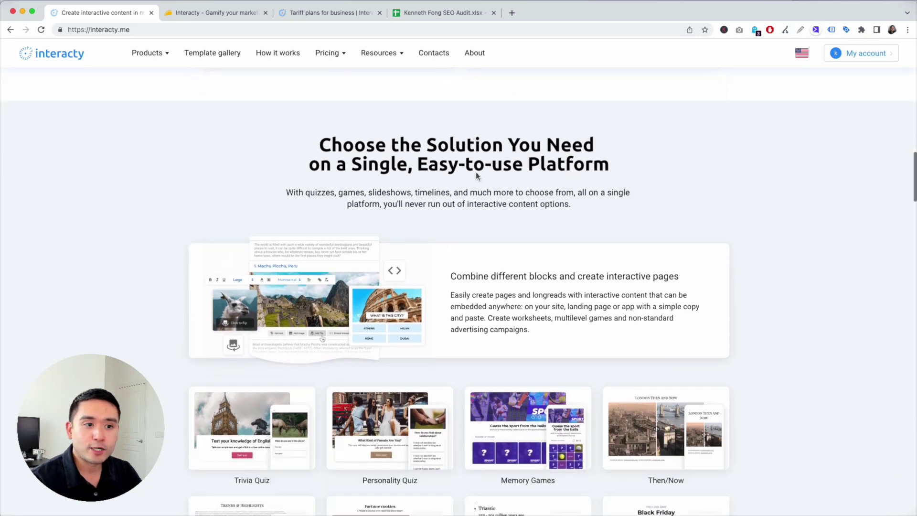
scroll(488, 234, down, 2)
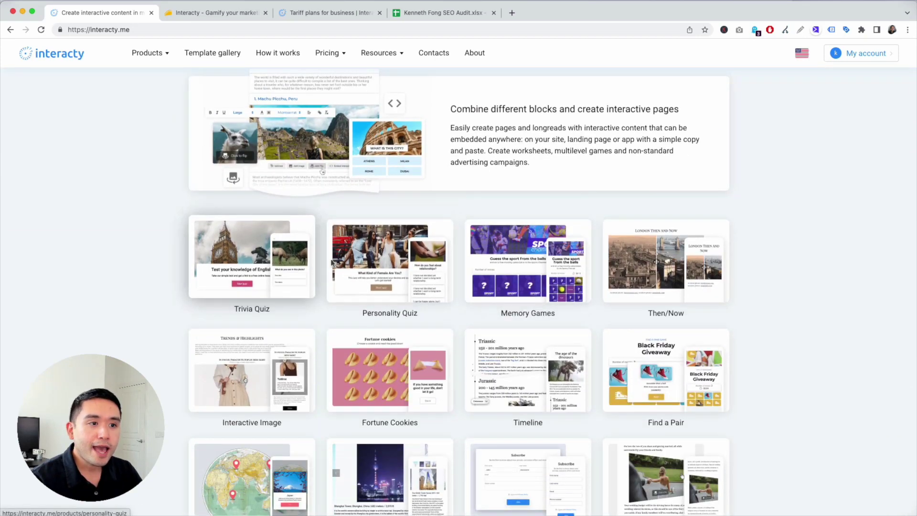
scroll(644, 266, down, 1)
scroll(645, 266, down, 2)
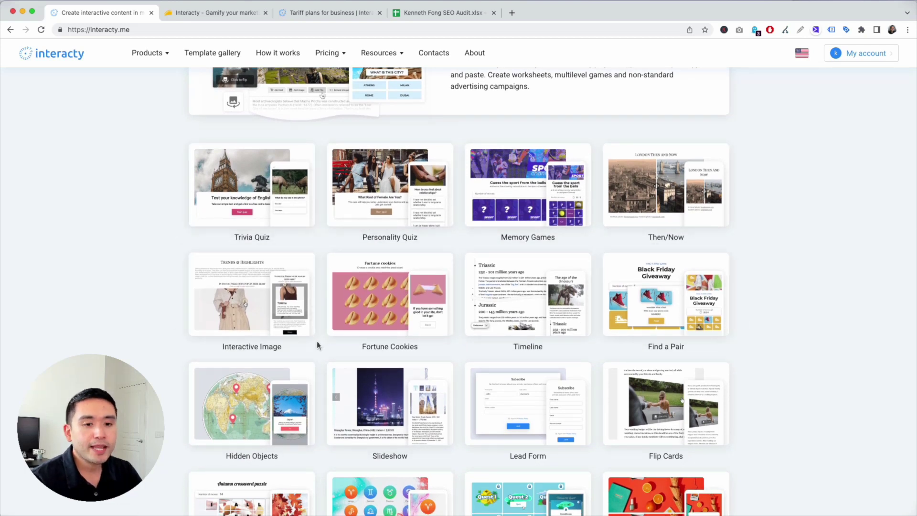
scroll(317, 341, down, 2)
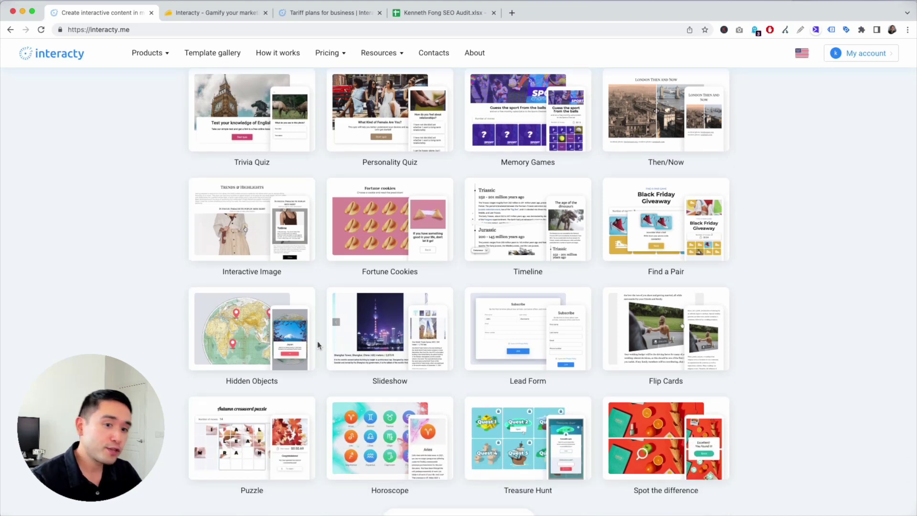
scroll(317, 341, down, 3)
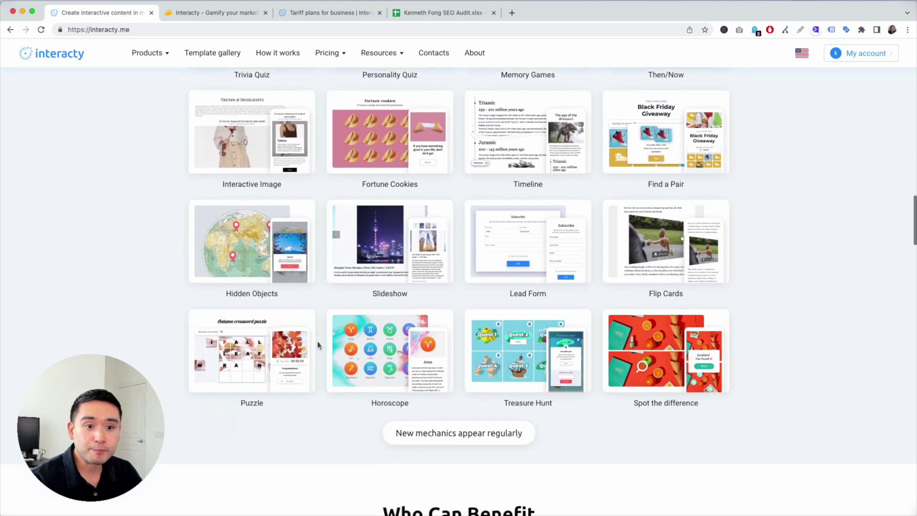
scroll(318, 341, down, 5)
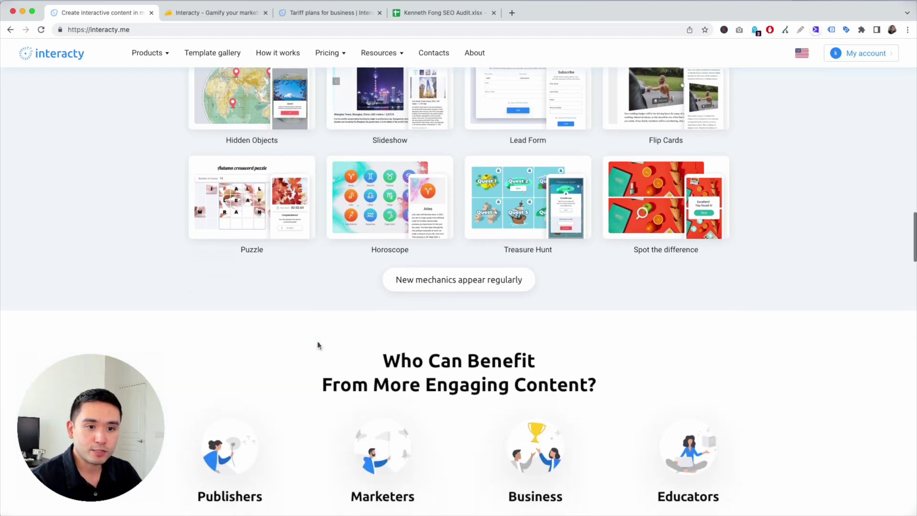
scroll(318, 345, down, 3)
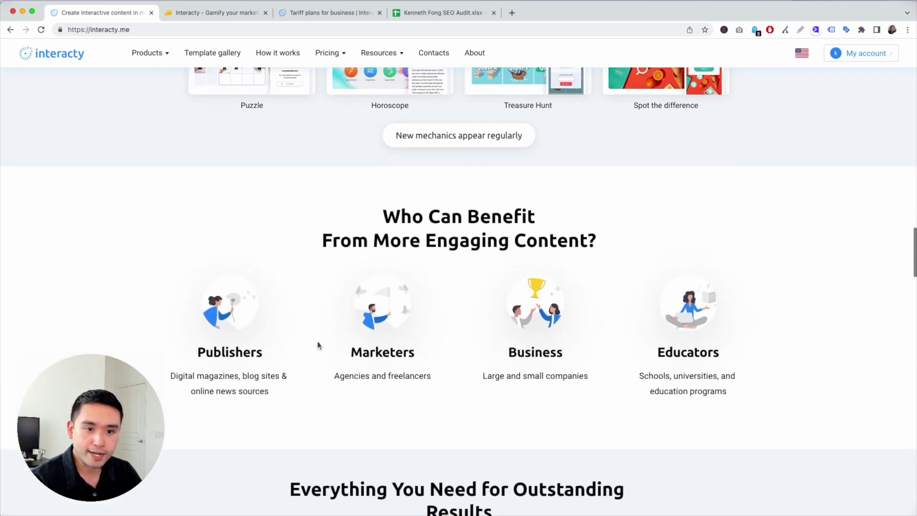
scroll(318, 345, up, 18)
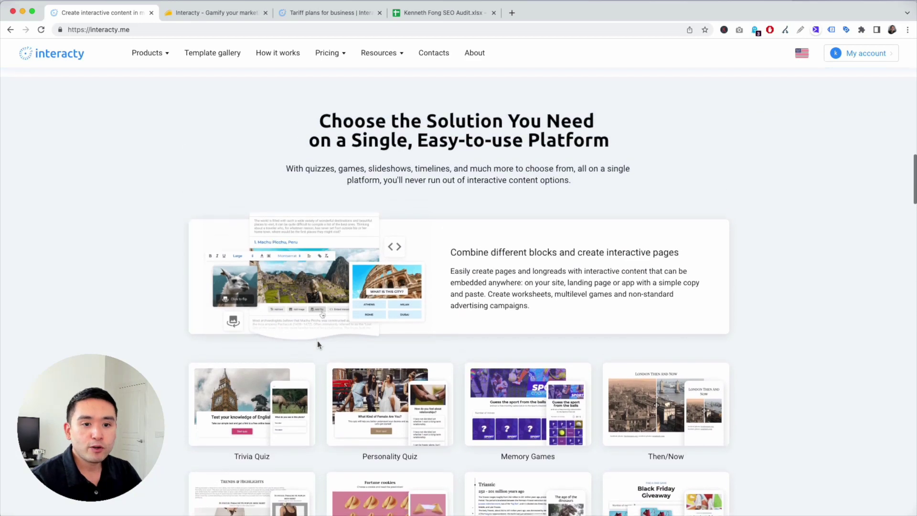
scroll(319, 345, up, 20)
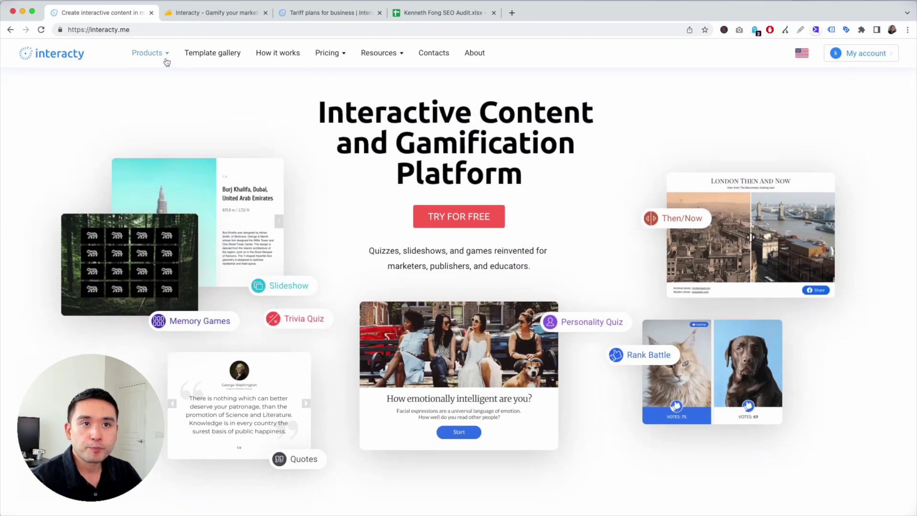
mouse_move(168, 62)
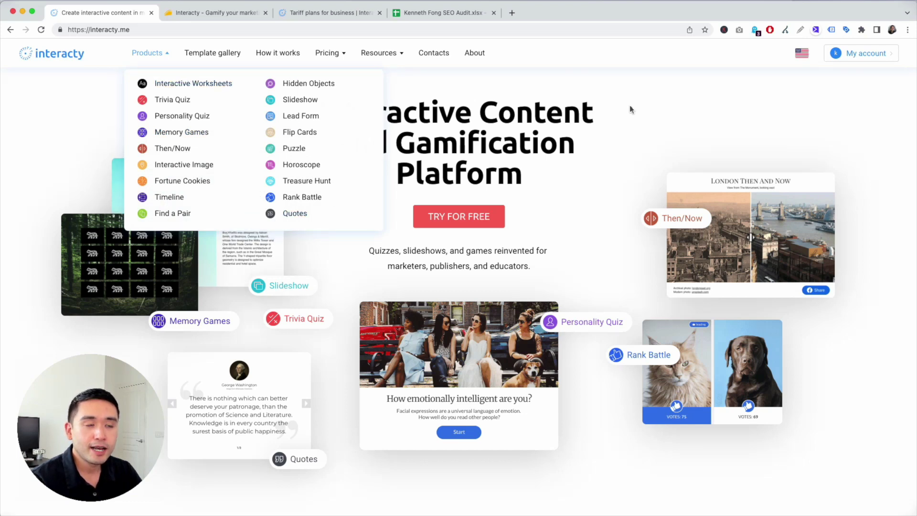
click(843, 55)
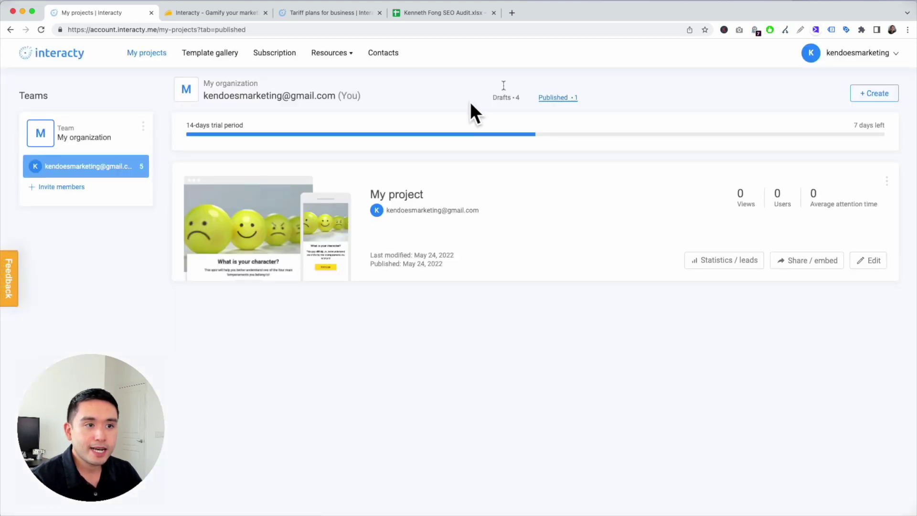
Step: Open the template gallery and show the full Most popular templates list
click(203, 54)
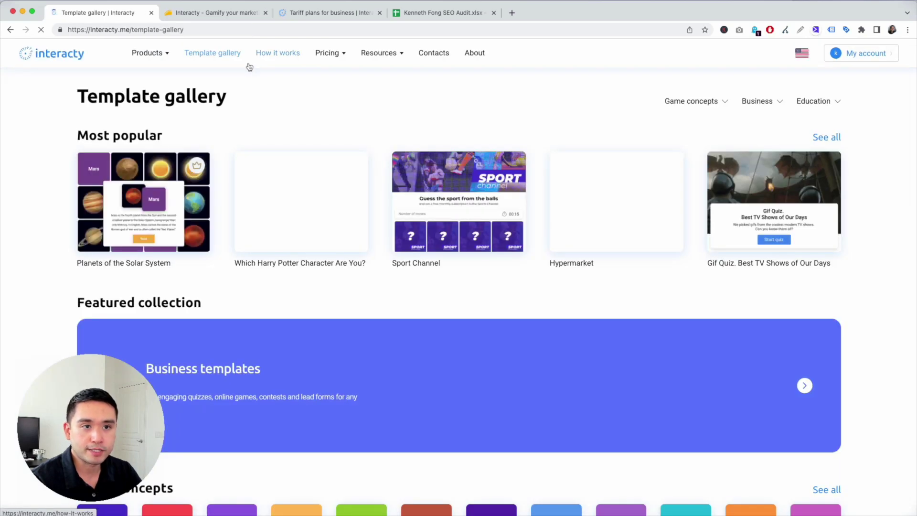
click(831, 139)
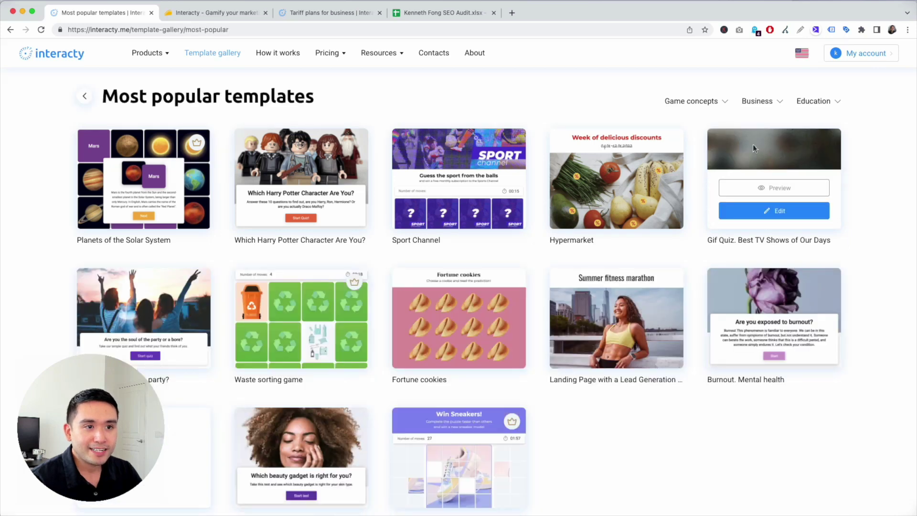
mouse_move(248, 154)
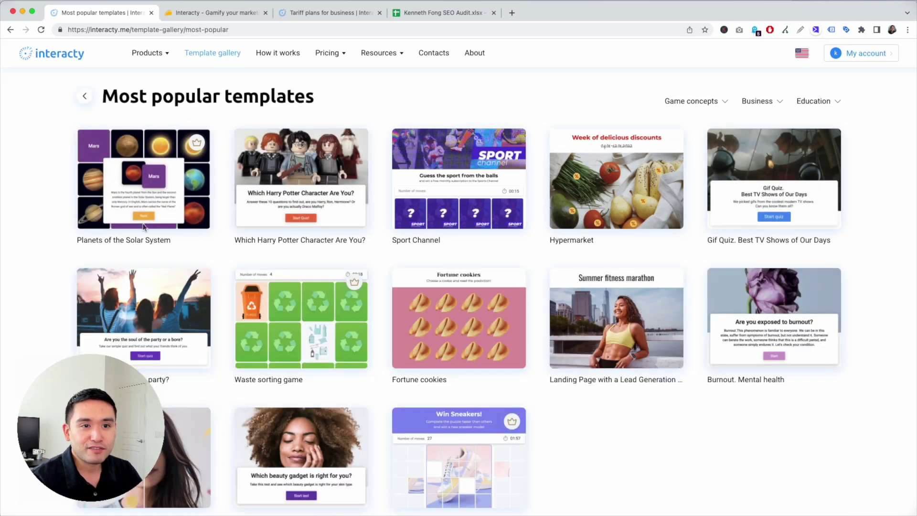
mouse_move(160, 172)
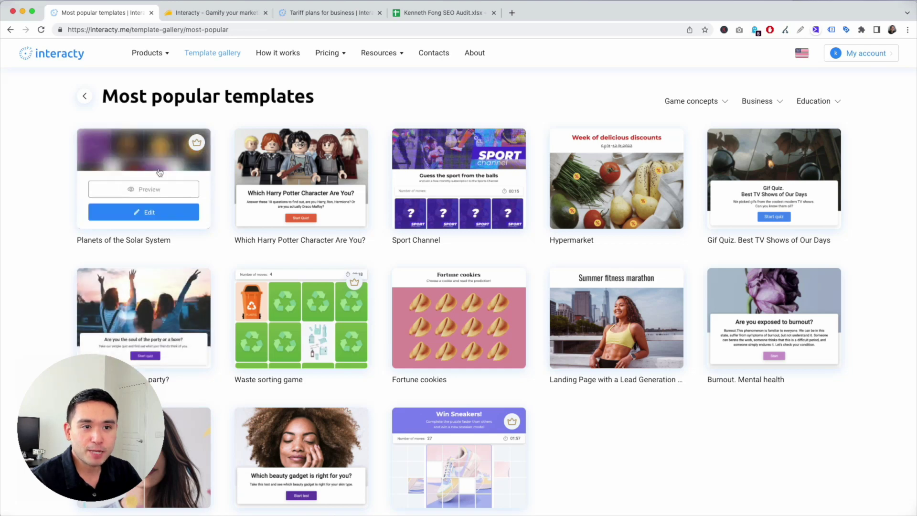
Step: Browse the most popular templates, then return to the main template gallery
scroll(401, 155, down, 3)
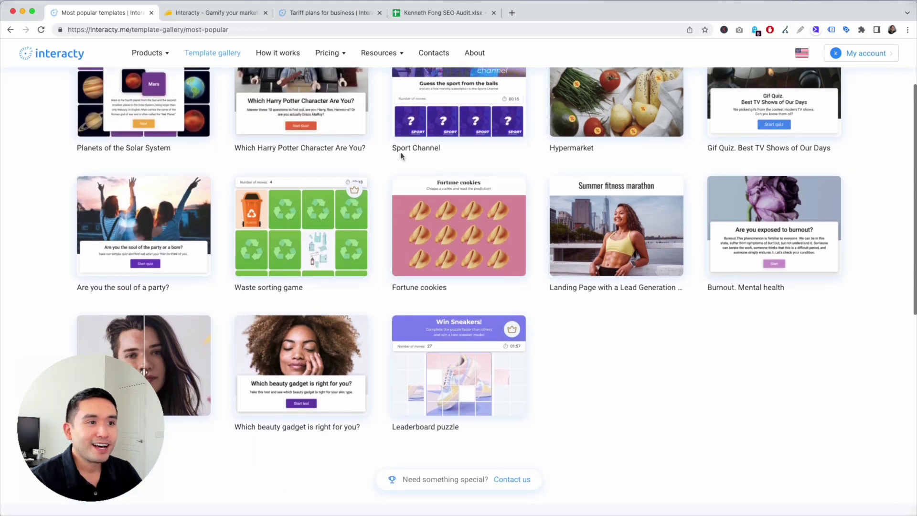
scroll(420, 153, up, 2)
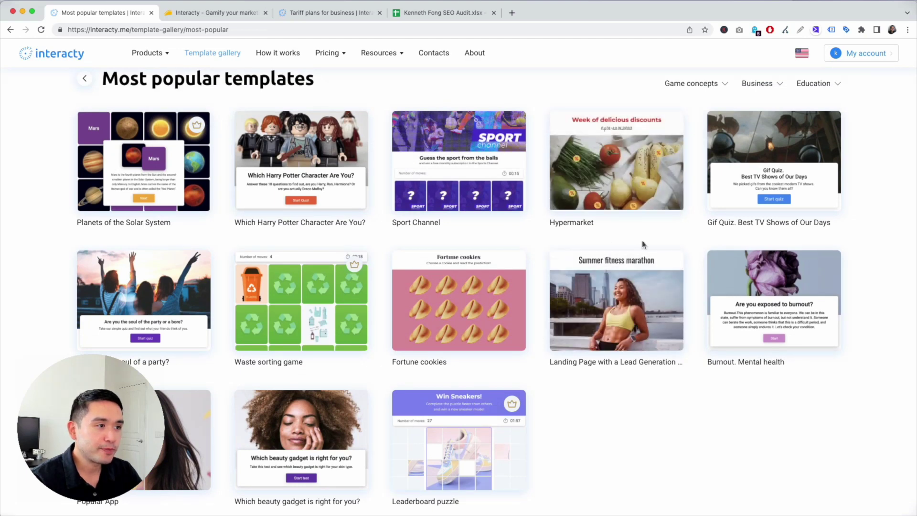
scroll(643, 235, down, 2)
mouse_move(432, 231)
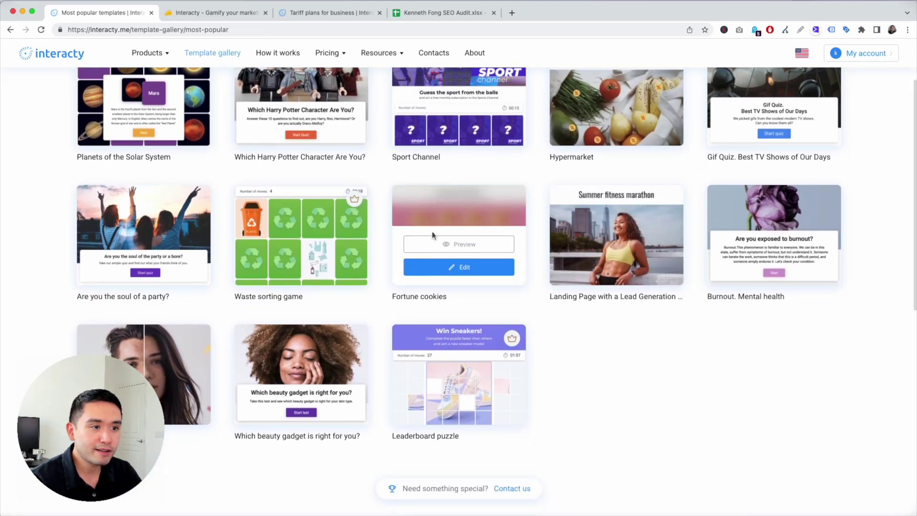
scroll(449, 229, down, 4)
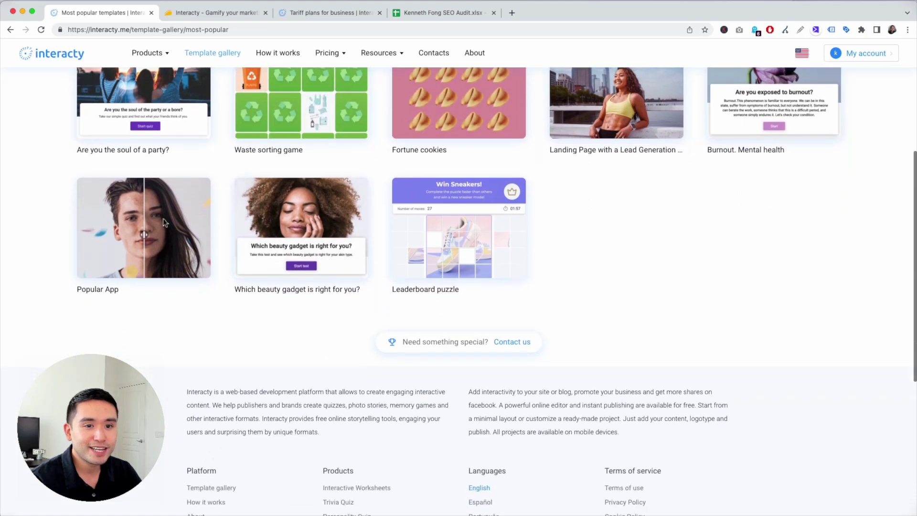
scroll(162, 218, down, 1)
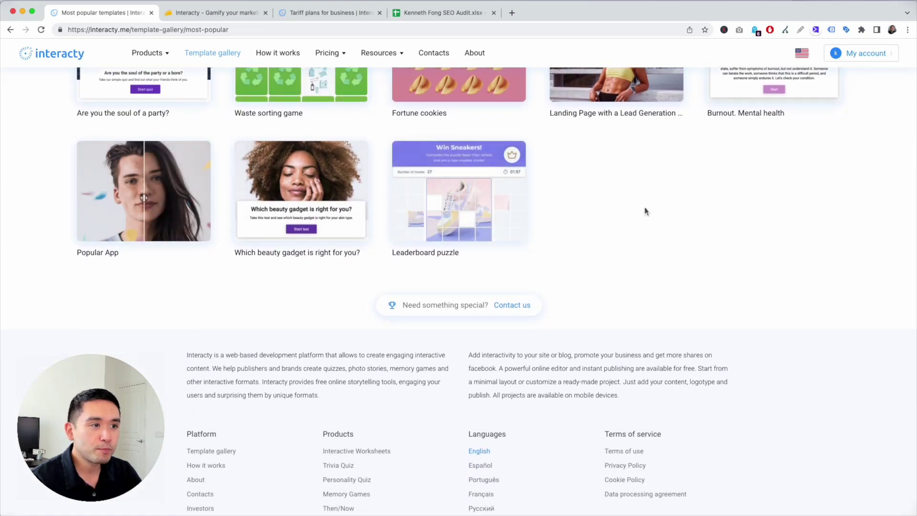
scroll(643, 208, up, 3)
scroll(643, 208, down, 7)
scroll(621, 181, up, 10)
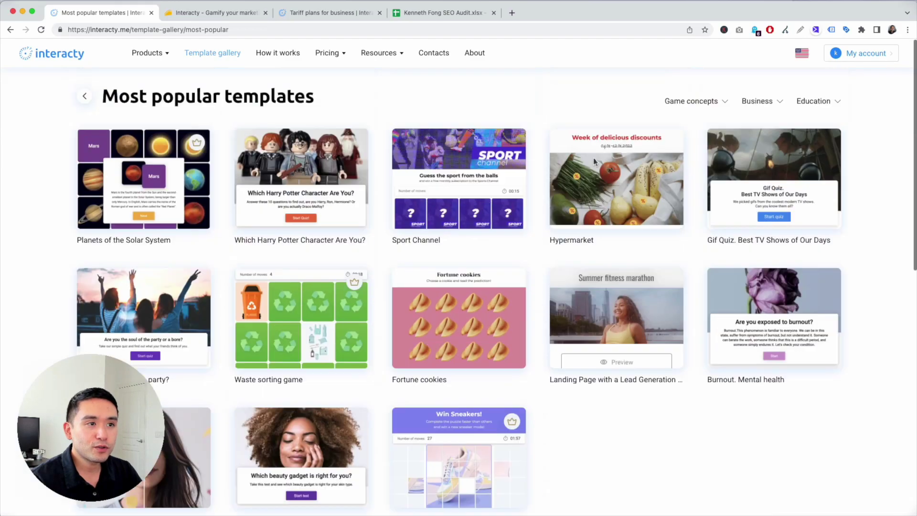
key(super+bracketleft)
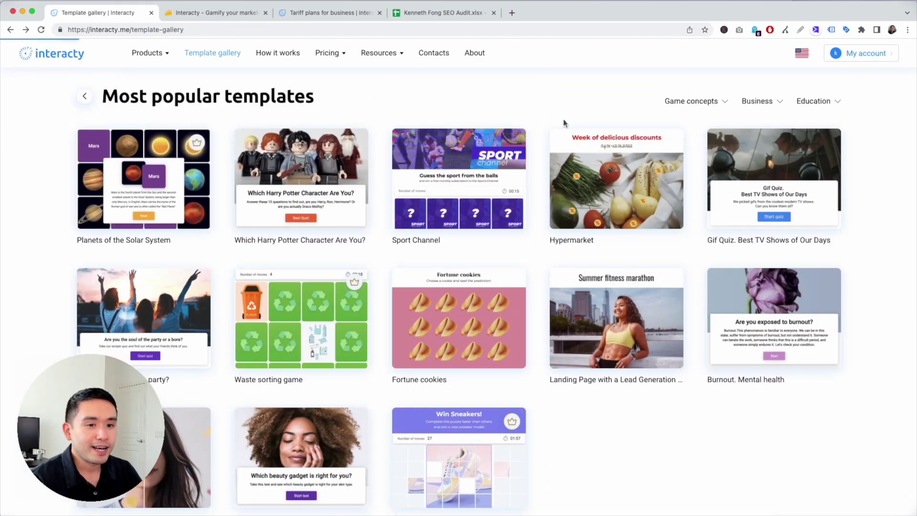
scroll(562, 131, down, 7)
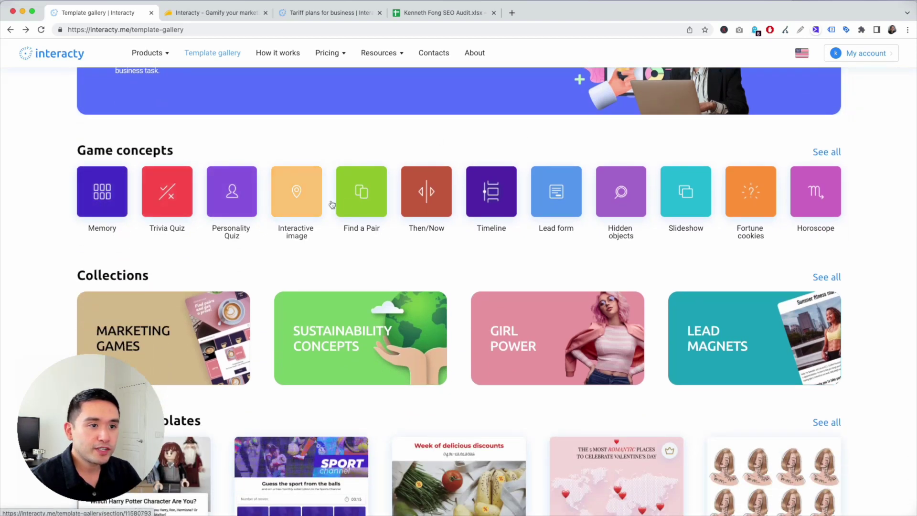
scroll(511, 186, down, 4)
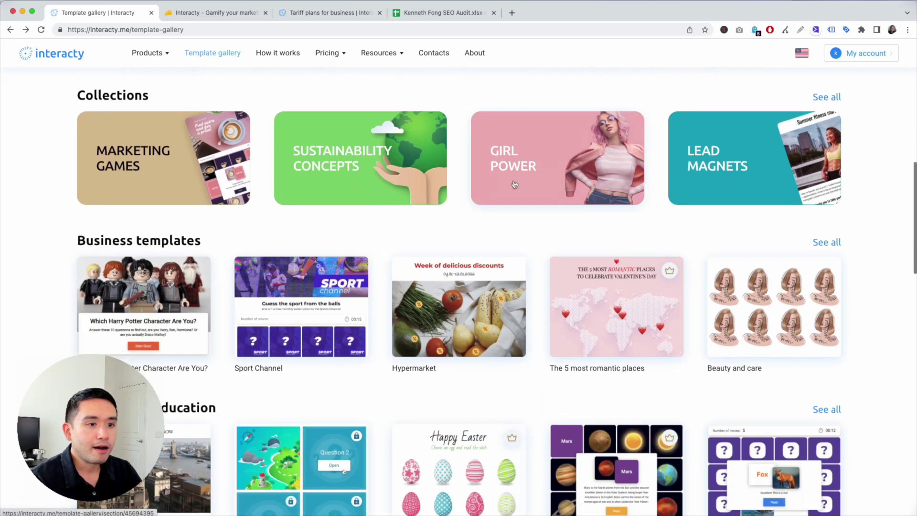
scroll(514, 185, down, 2)
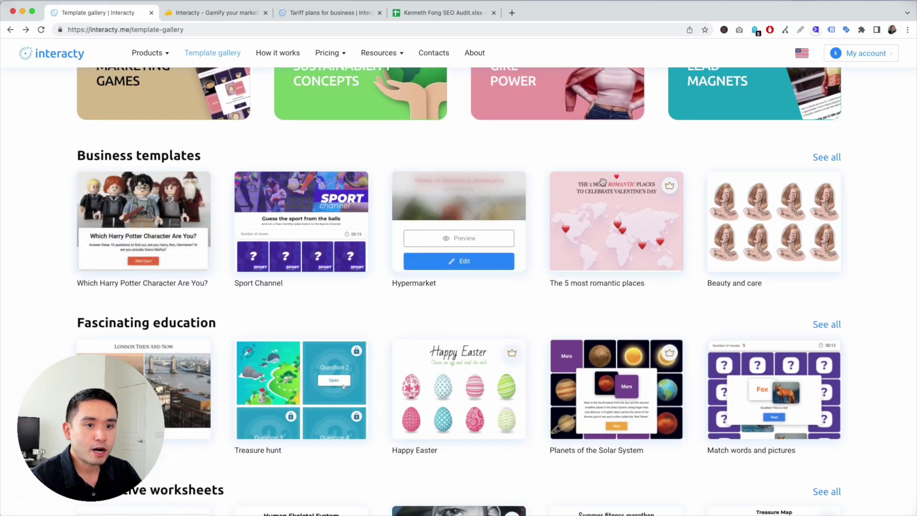
scroll(602, 182, down, 1)
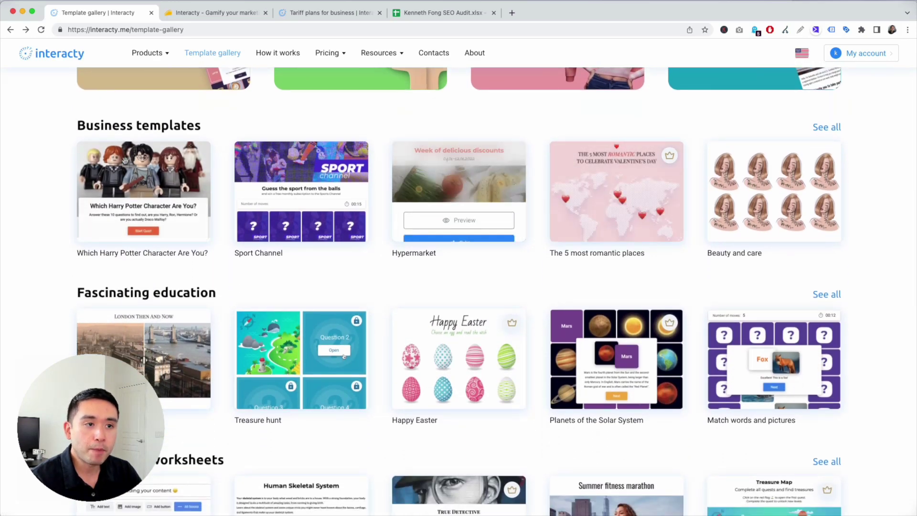
scroll(165, 129, down, 3)
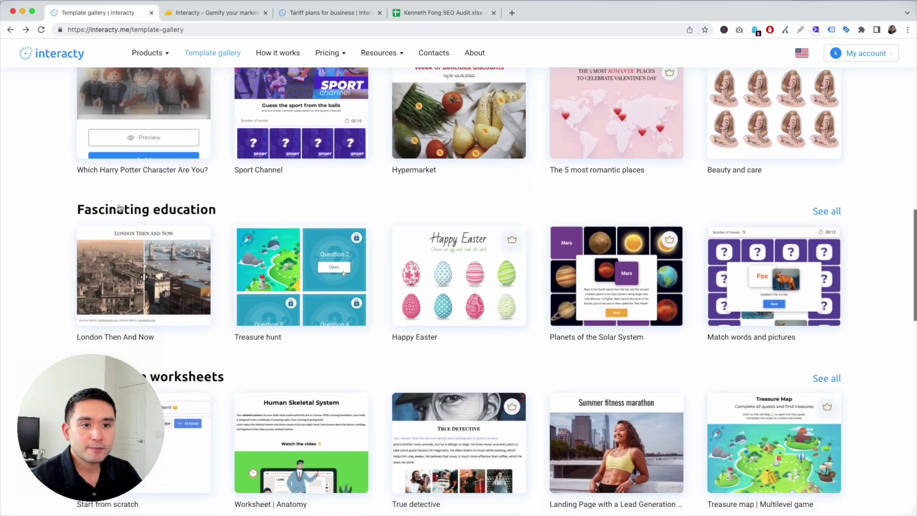
scroll(226, 179, down, 3)
scroll(226, 178, down, 4)
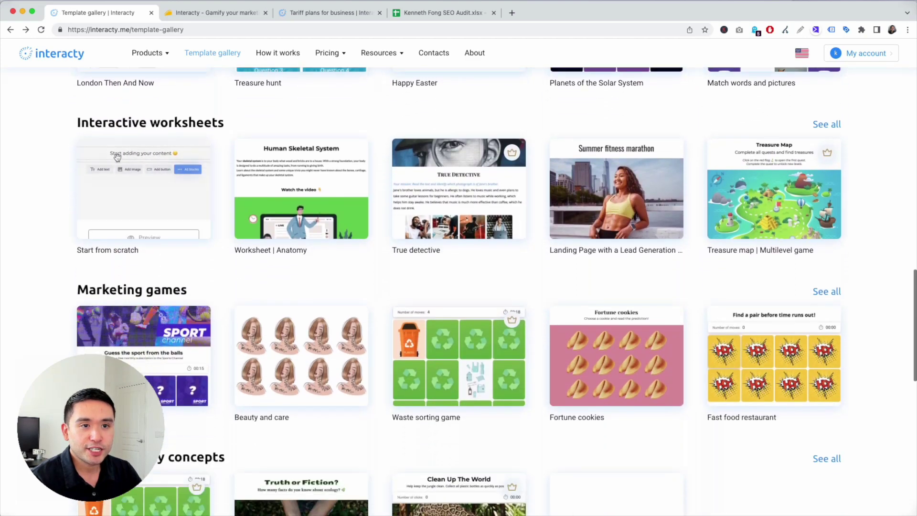
scroll(213, 207, down, 4)
scroll(210, 191, down, 2)
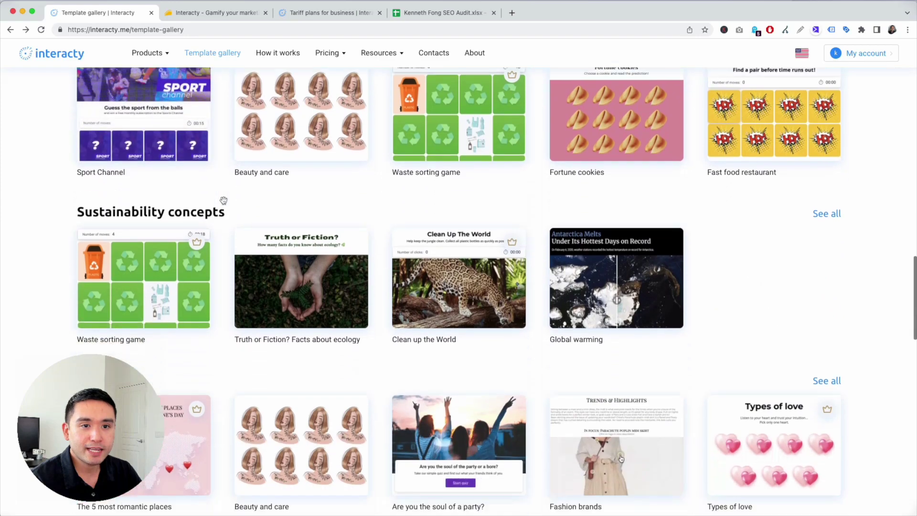
scroll(238, 193, down, 4)
scroll(242, 192, down, 5)
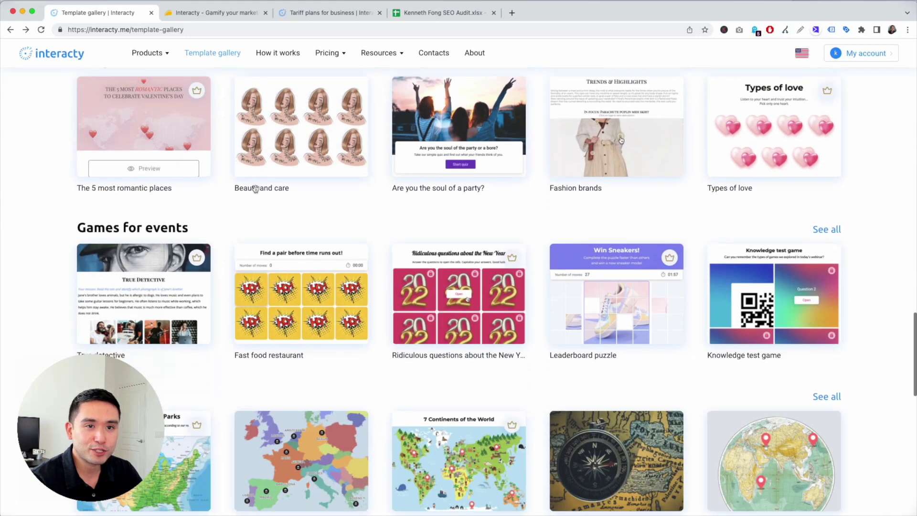
scroll(252, 187, down, 5)
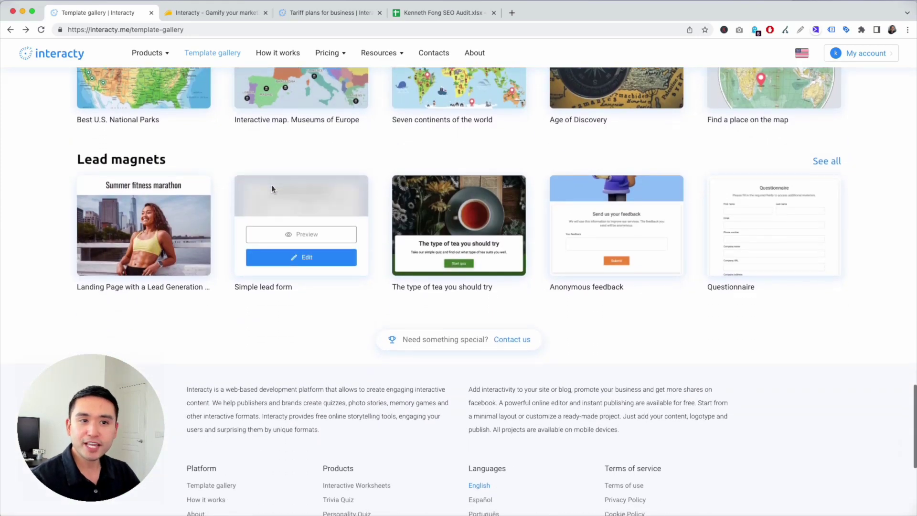
scroll(285, 189, up, 5)
scroll(286, 189, up, 3)
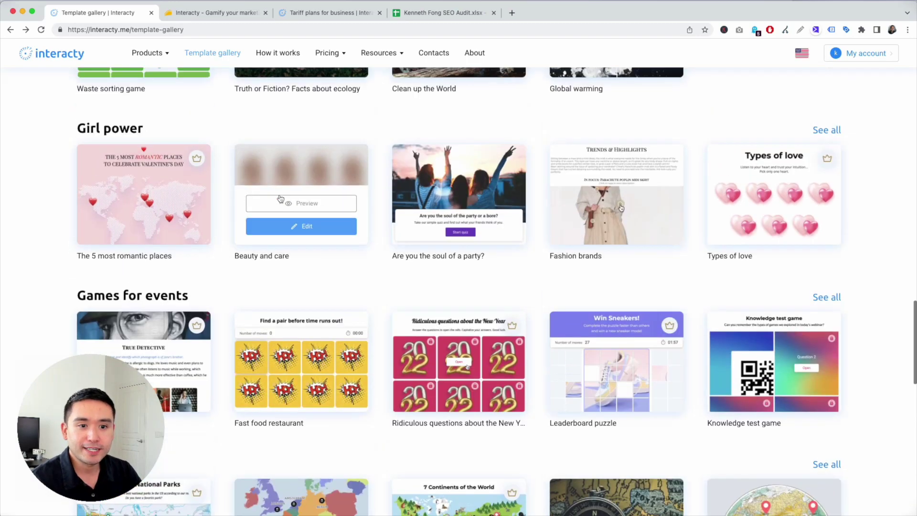
scroll(319, 162, up, 8)
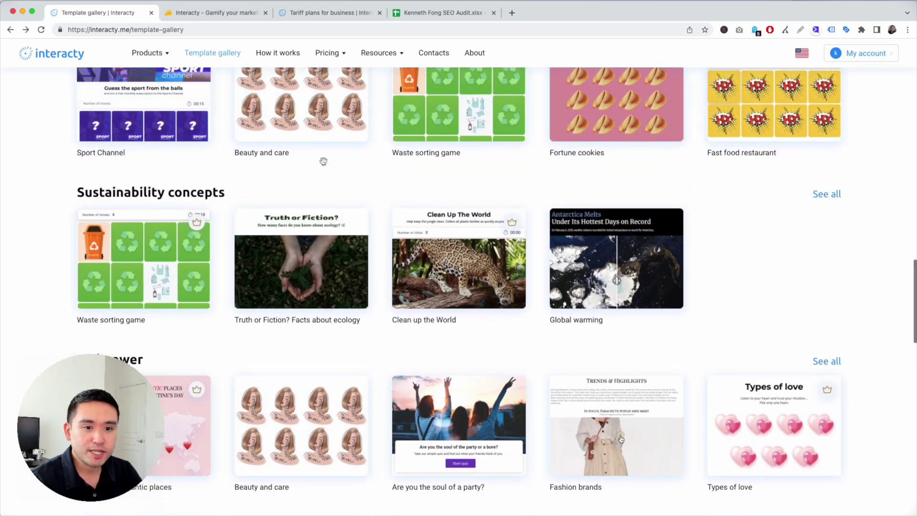
scroll(307, 102, up, 1)
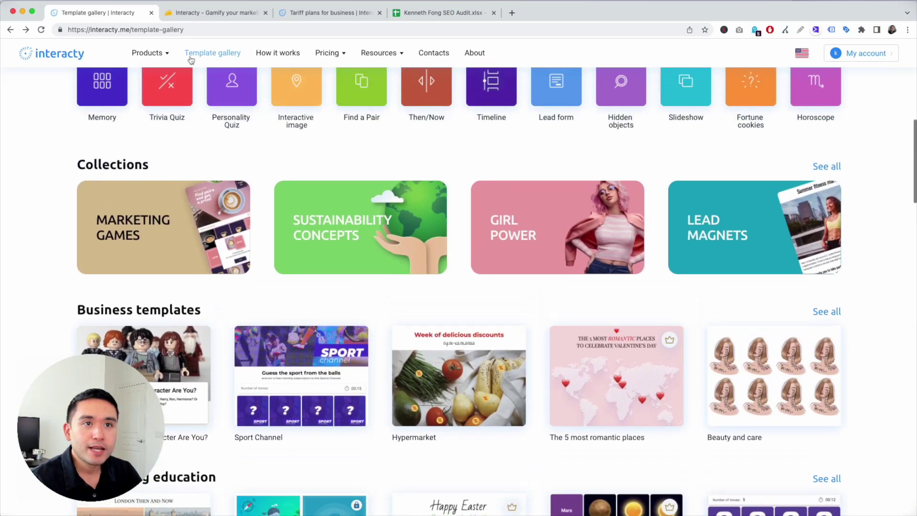
scroll(218, 126, up, 2)
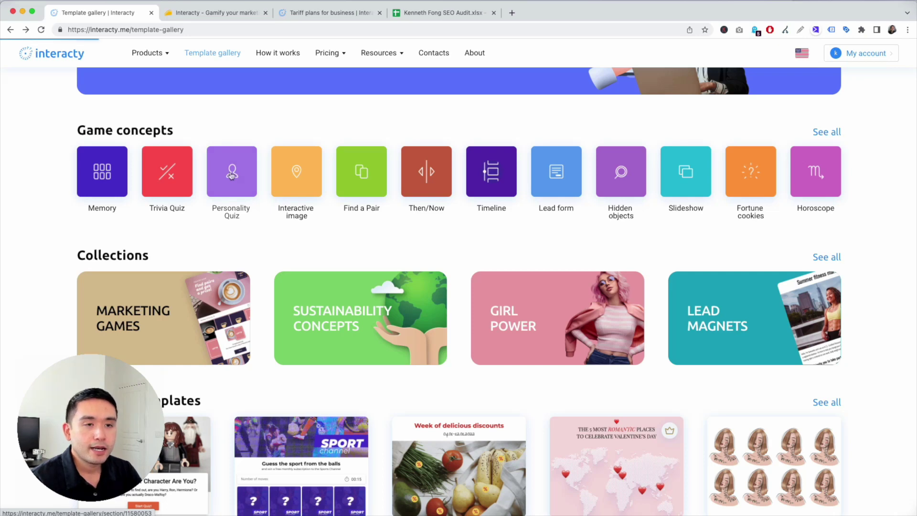
Step: In the Personality Quiz category, preview the 'What is your character?' template
click(232, 175)
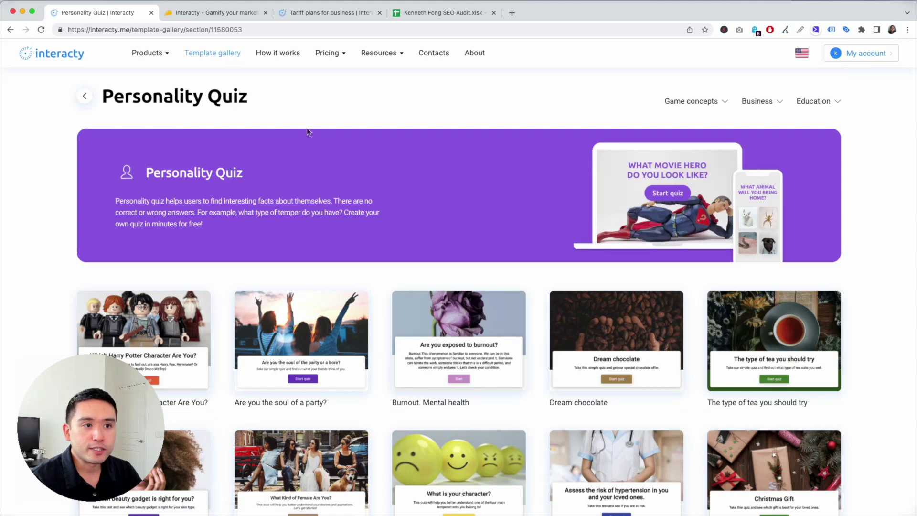
scroll(326, 138, down, 5)
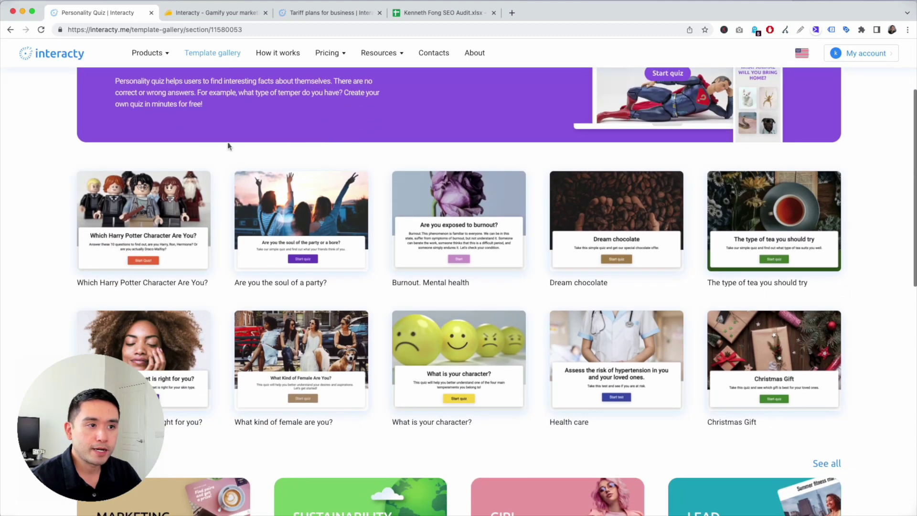
scroll(616, 239, down, 4)
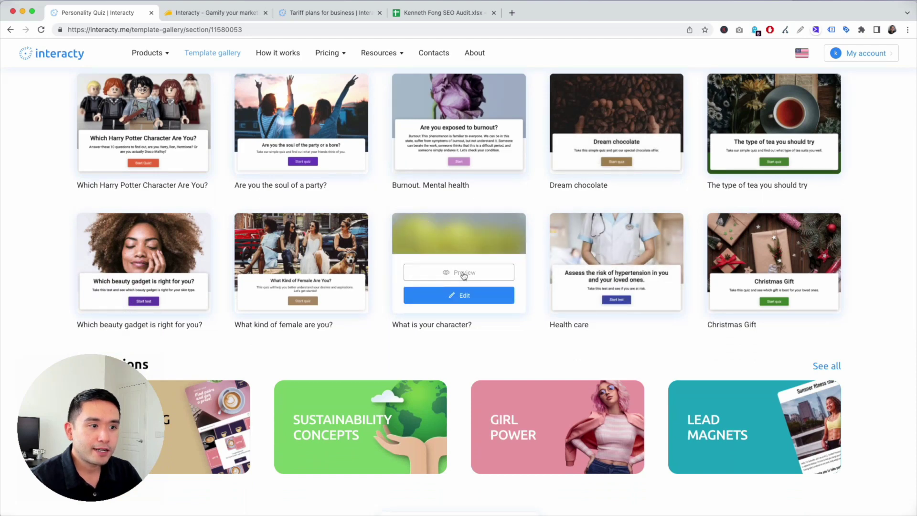
click(464, 276)
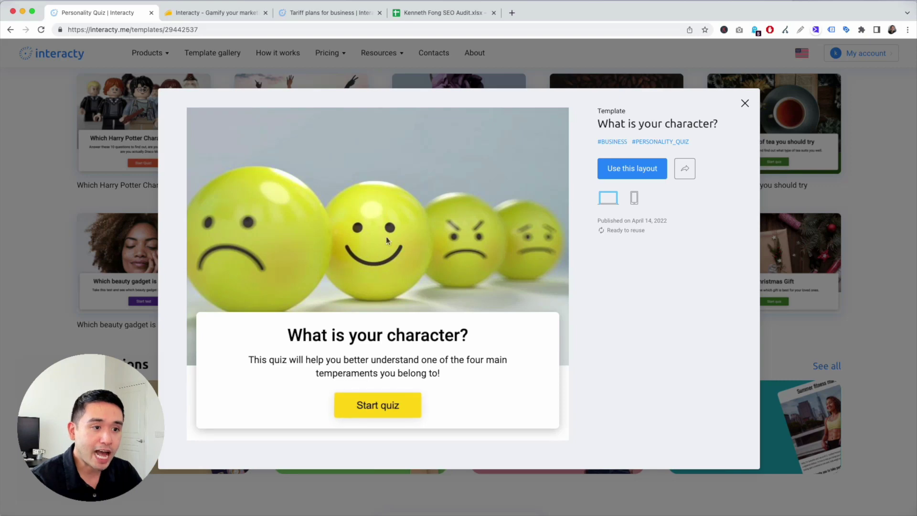
Step: Answer preview questions 1–3 with the first option, then create a project from the template
click(377, 406)
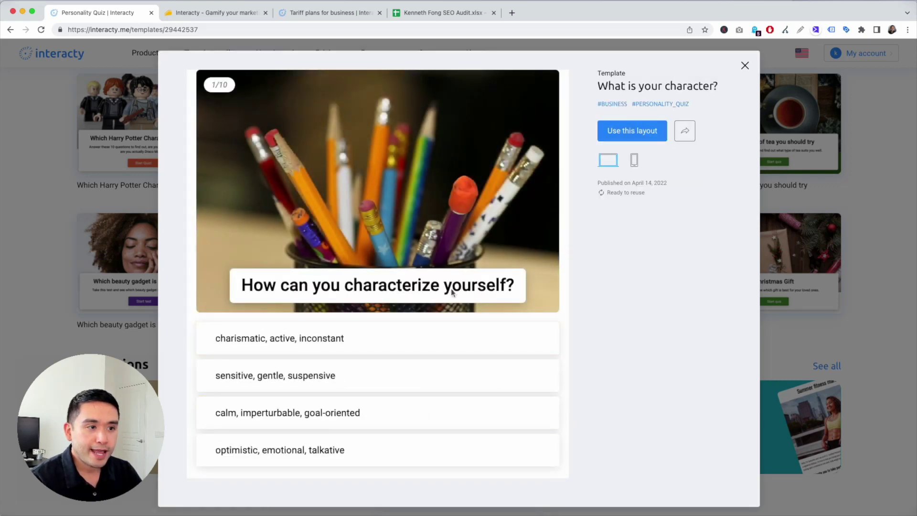
click(345, 342)
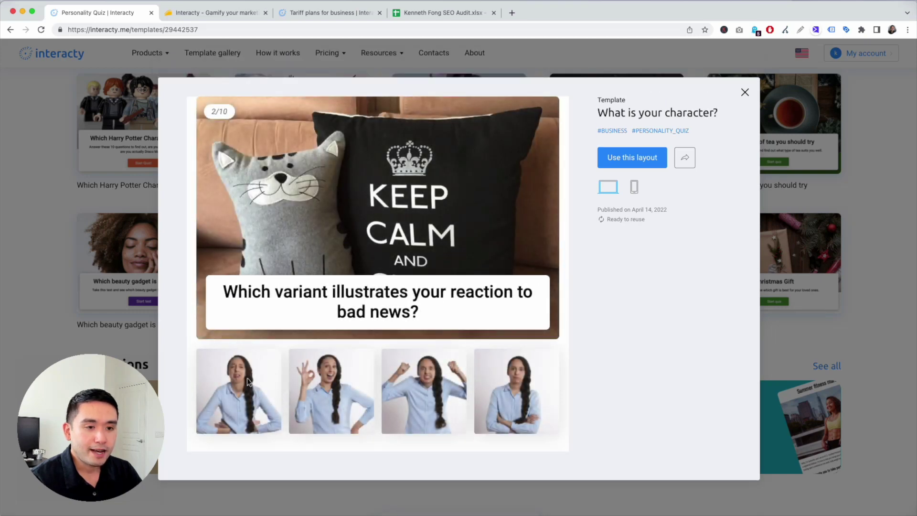
click(248, 383)
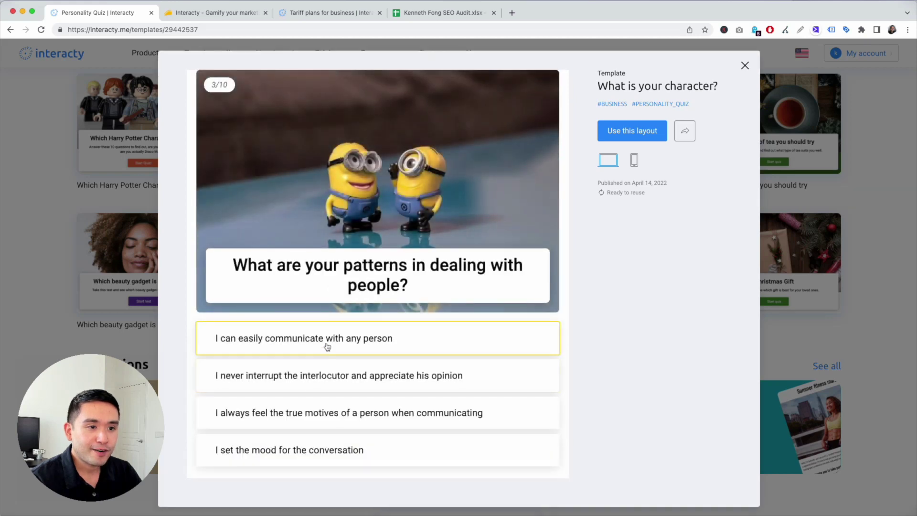
click(328, 345)
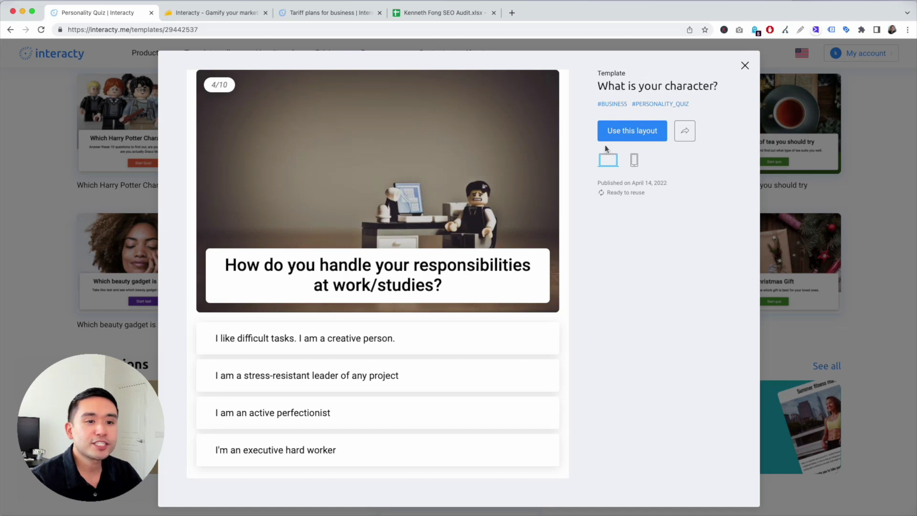
click(616, 134)
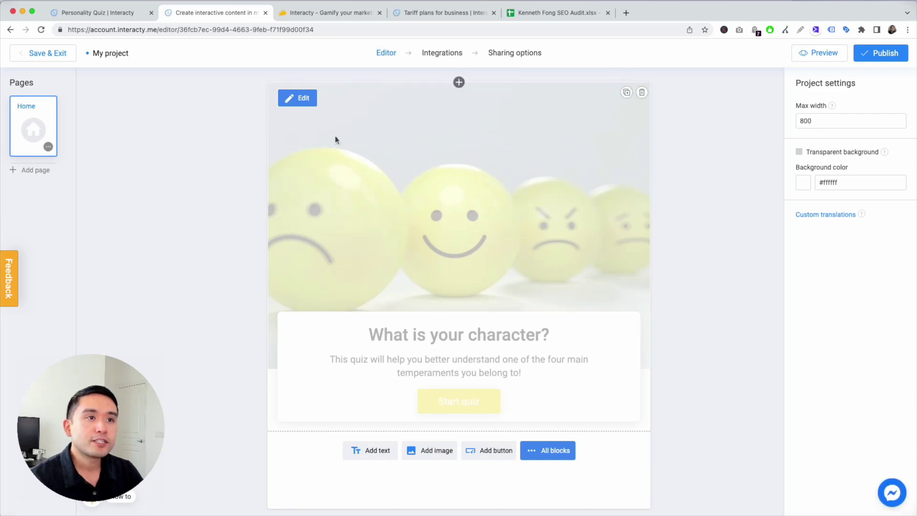
Step: Change the quiz header to 'Are you an introvert or extrovert?'
click(303, 98)
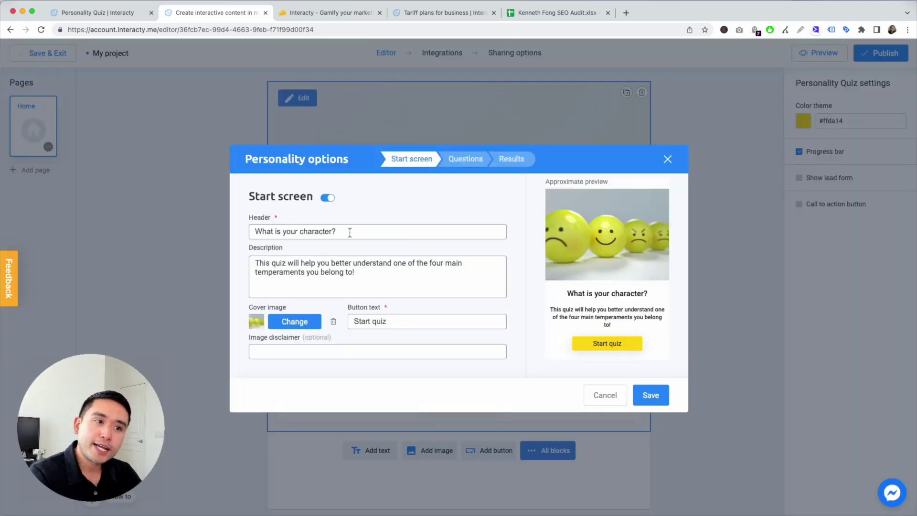
drag(349, 232, 237, 233)
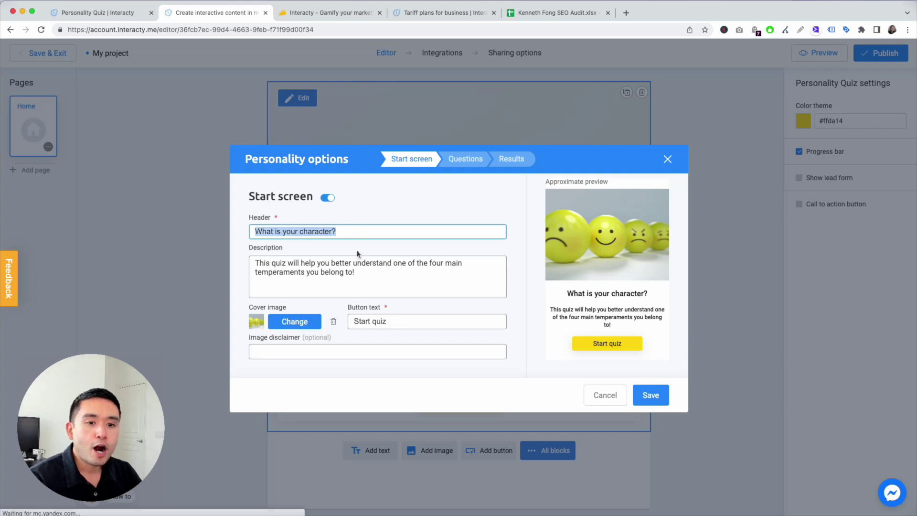
text(Are you an )
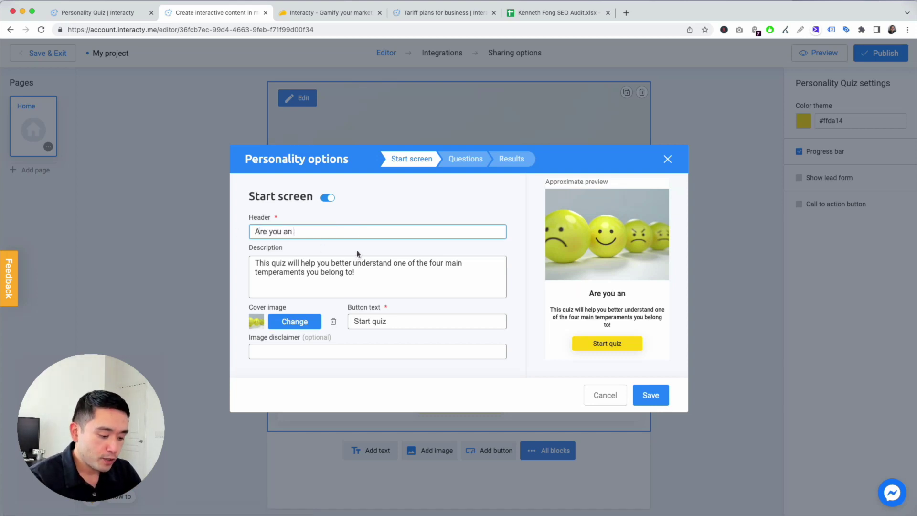
text(introvert or e)
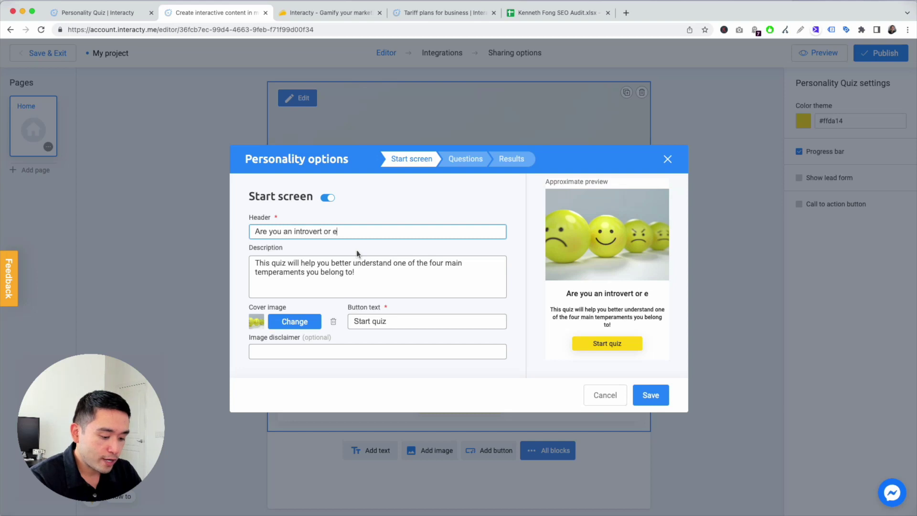
text(xtrovert)
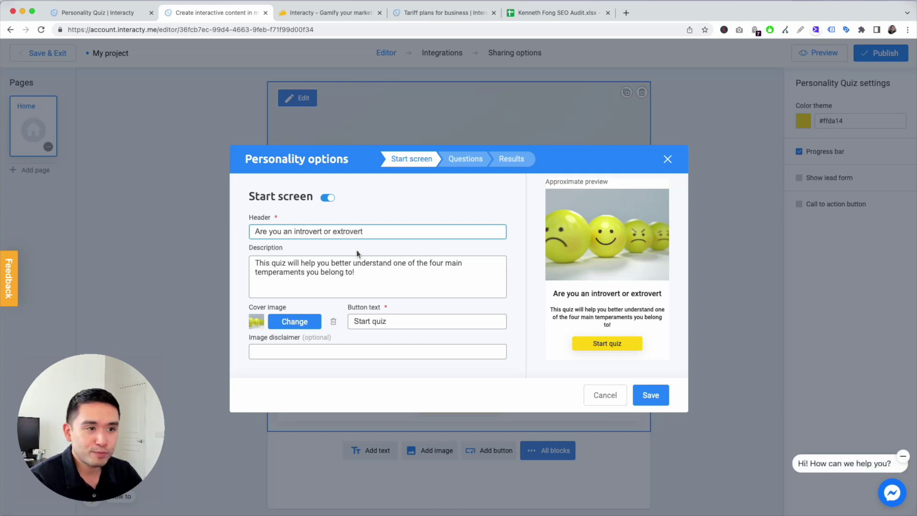
text(?)
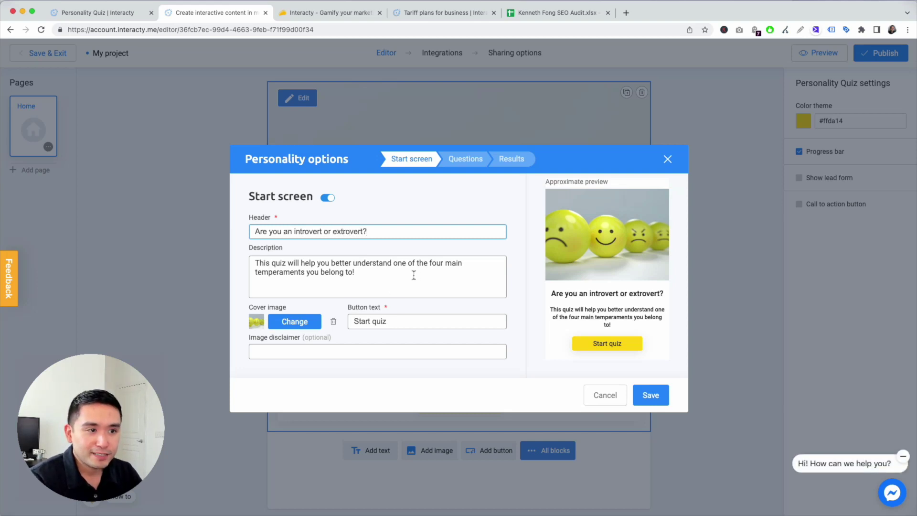
Step: End the description with 'if you are an introvert or extrovert?', fixing the 'interovert' typo
drag(417, 272, 392, 266)
text(if you )
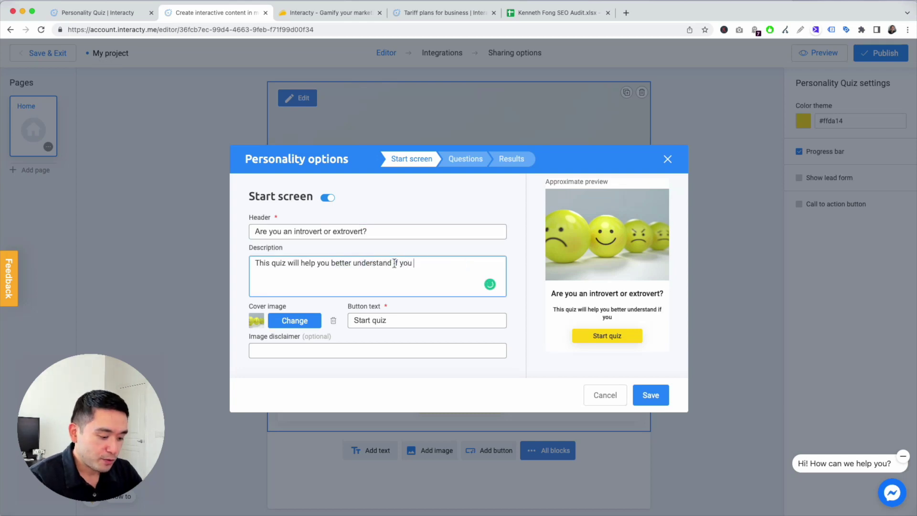
text(are an interover)
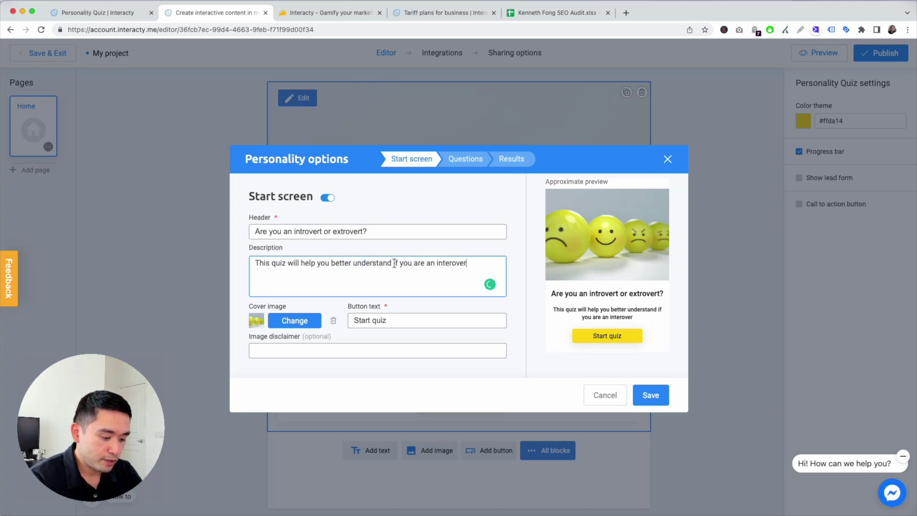
text(t or extrovert)
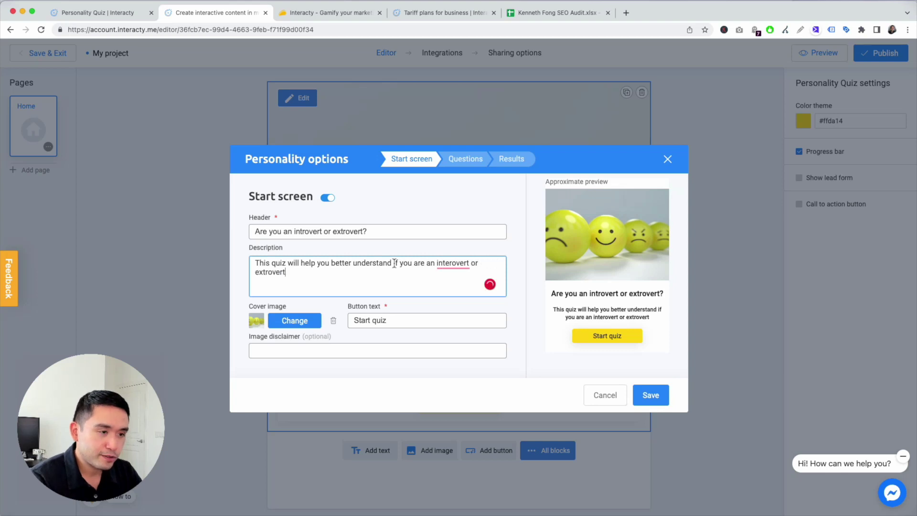
text(?)
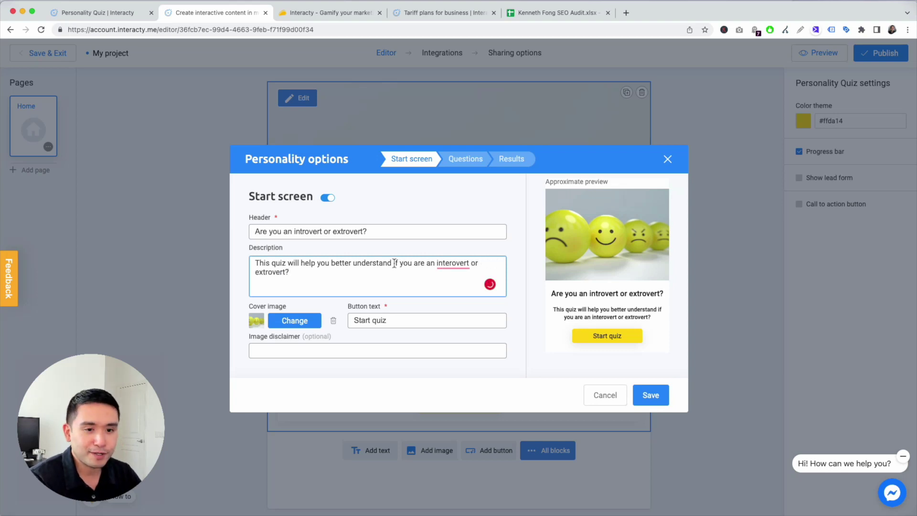
click(452, 264)
click(451, 281)
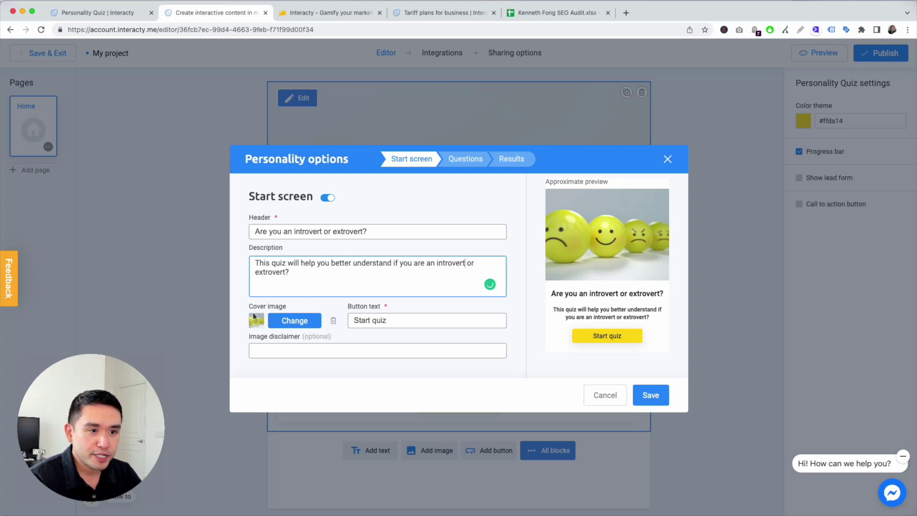
click(285, 319)
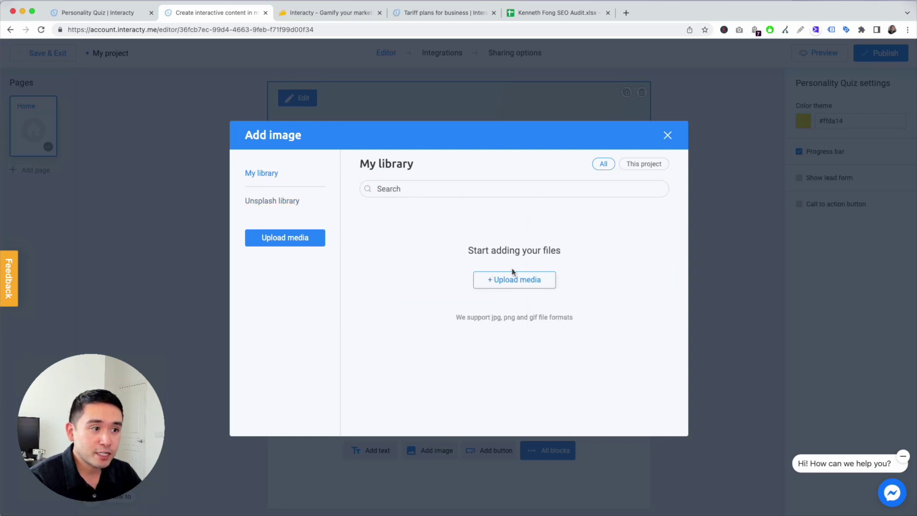
Step: Search Unsplash for 'estrovert introvert' and place the woman photo as the cover image
click(257, 202)
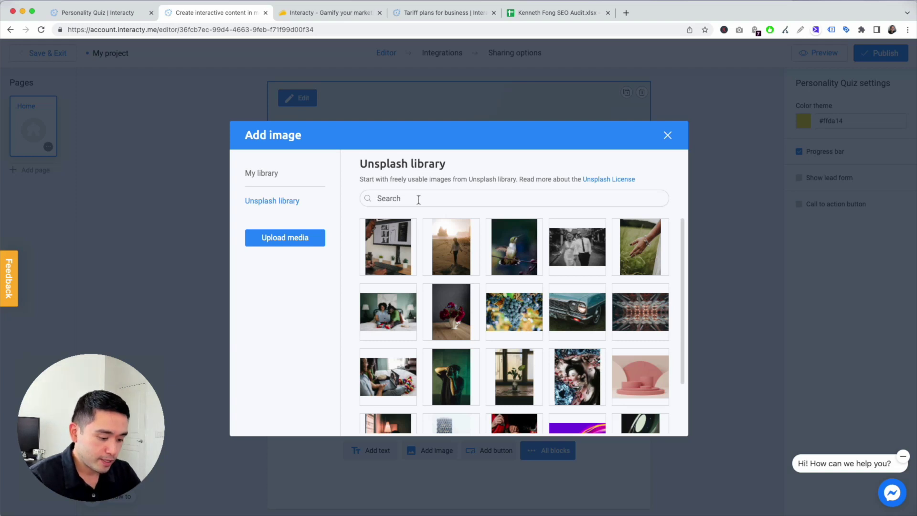
click(418, 200)
text(es)
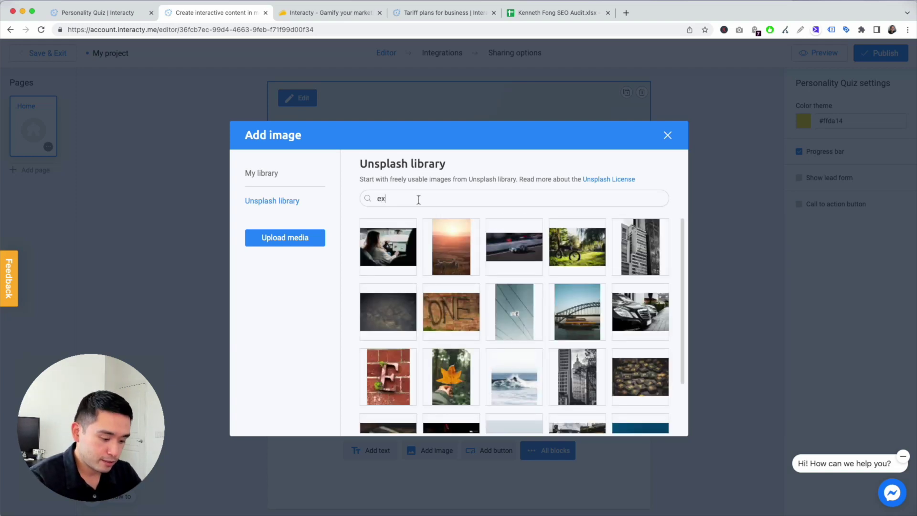
text(trovert introvert)
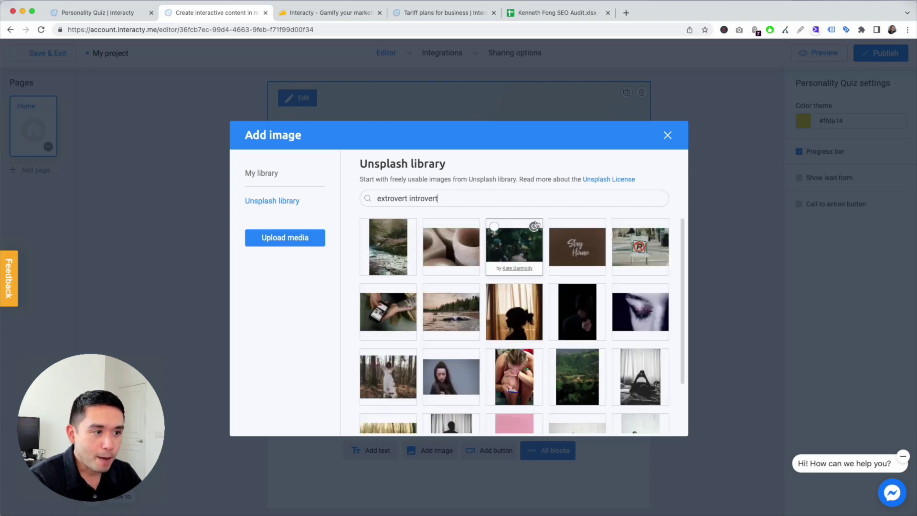
scroll(556, 221, down, 3)
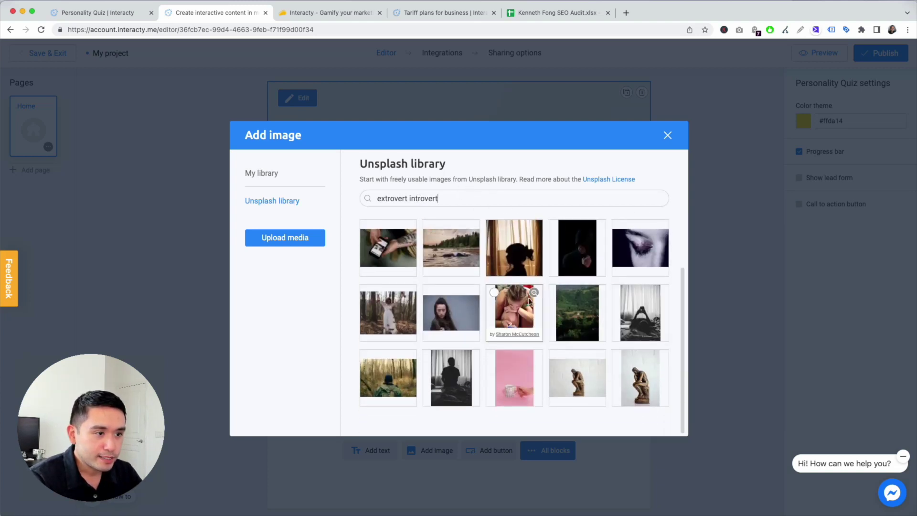
scroll(448, 322, up, 1)
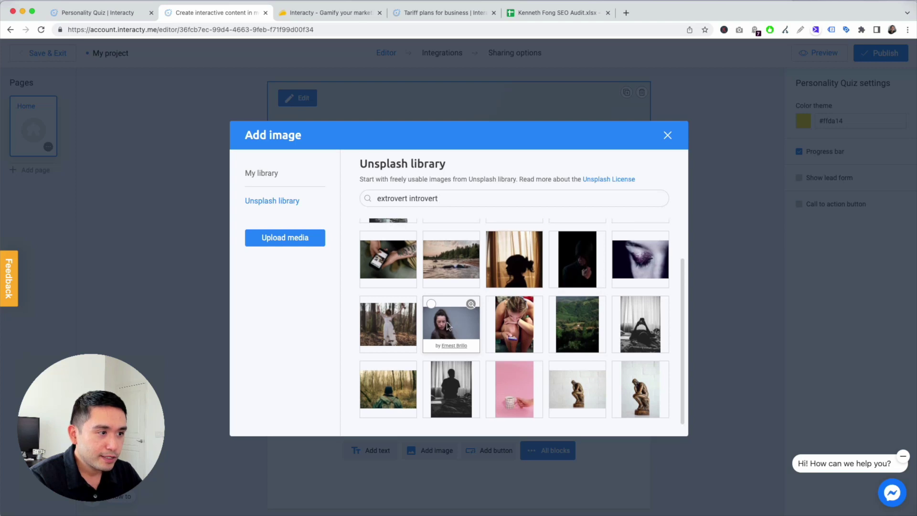
click(434, 305)
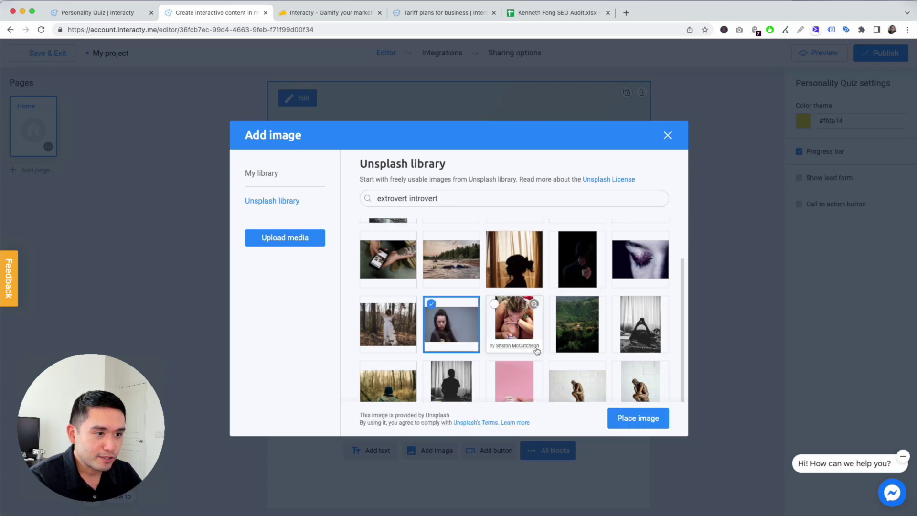
click(640, 421)
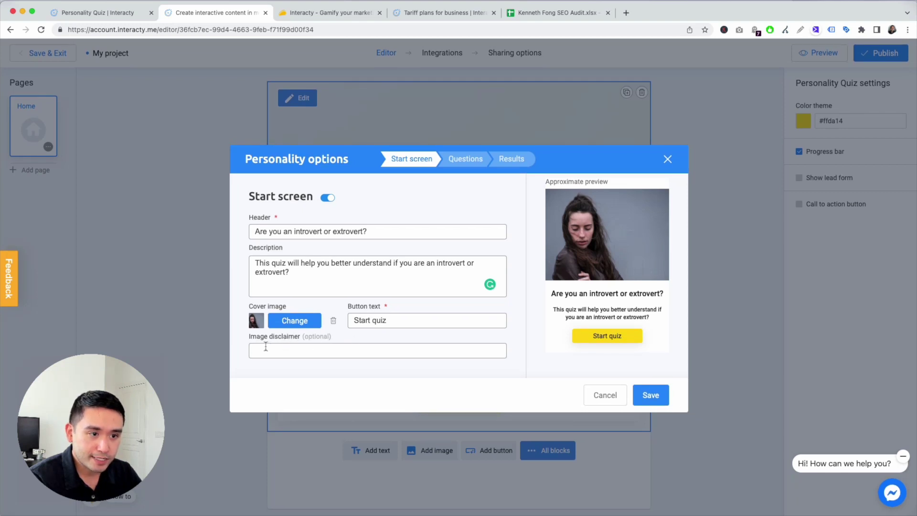
Step: Save the start screen and change the colour theme to blue #0006ff
click(651, 393)
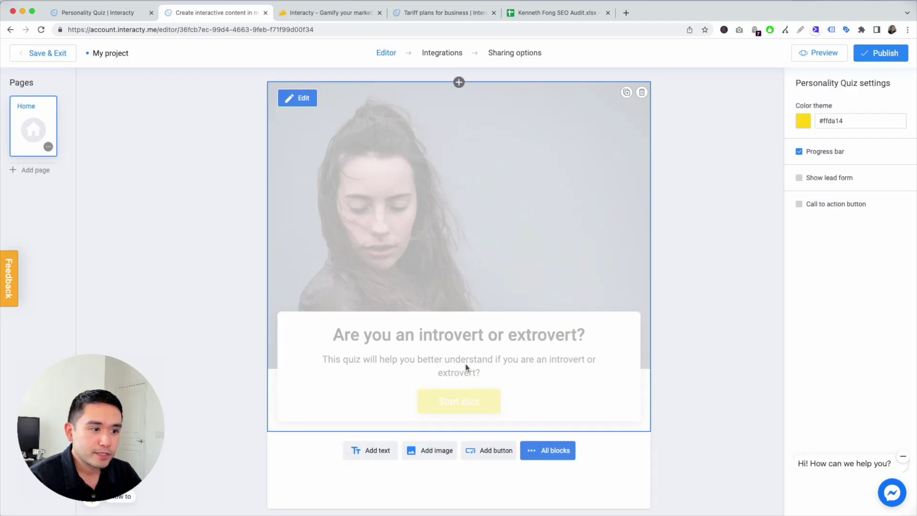
click(838, 120)
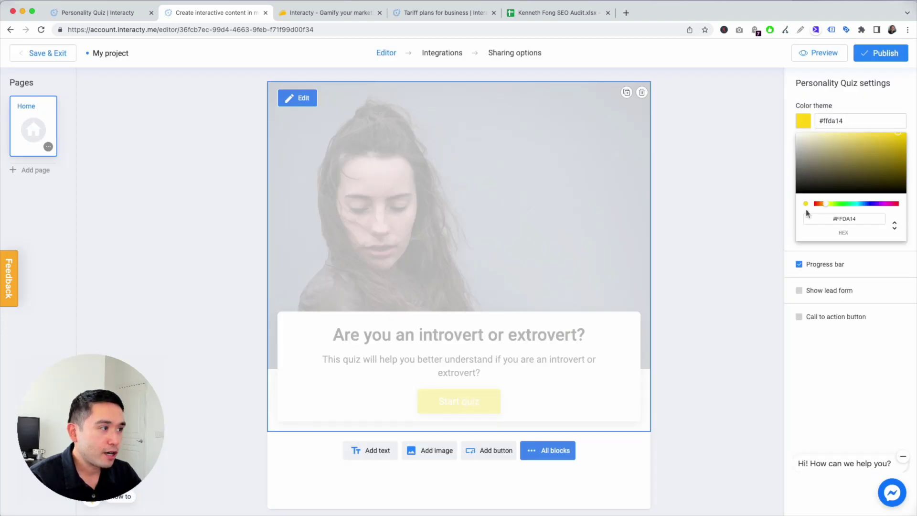
click(820, 204)
click(818, 204)
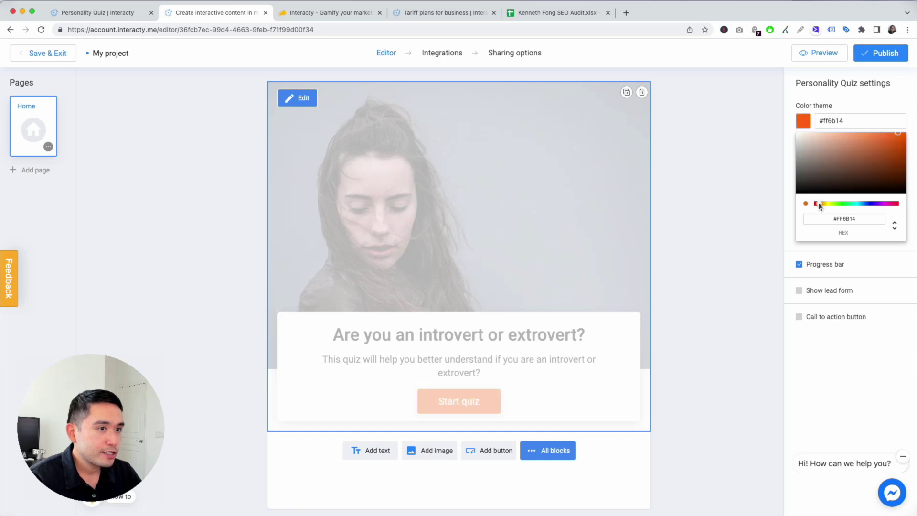
drag(857, 205, 871, 204)
click(906, 134)
click(909, 132)
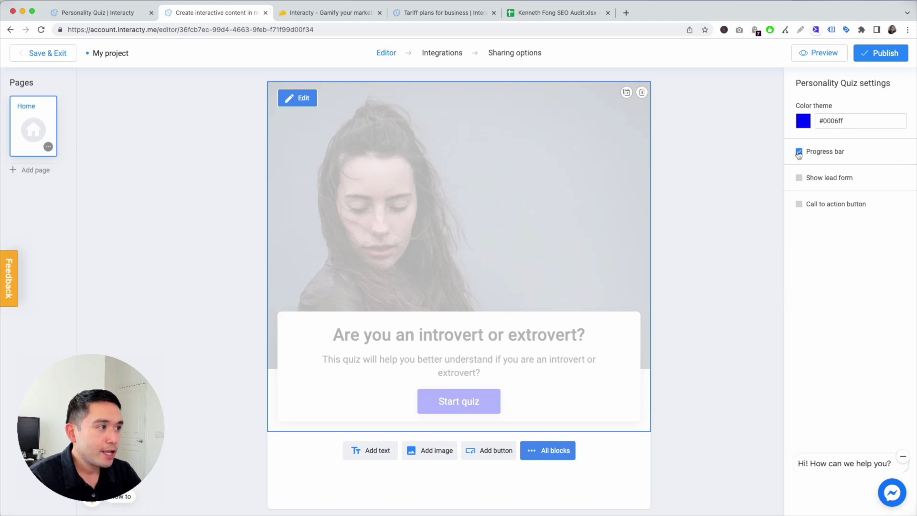
Step: Toggle the lead form and call-to-action button on, then back off
click(800, 180)
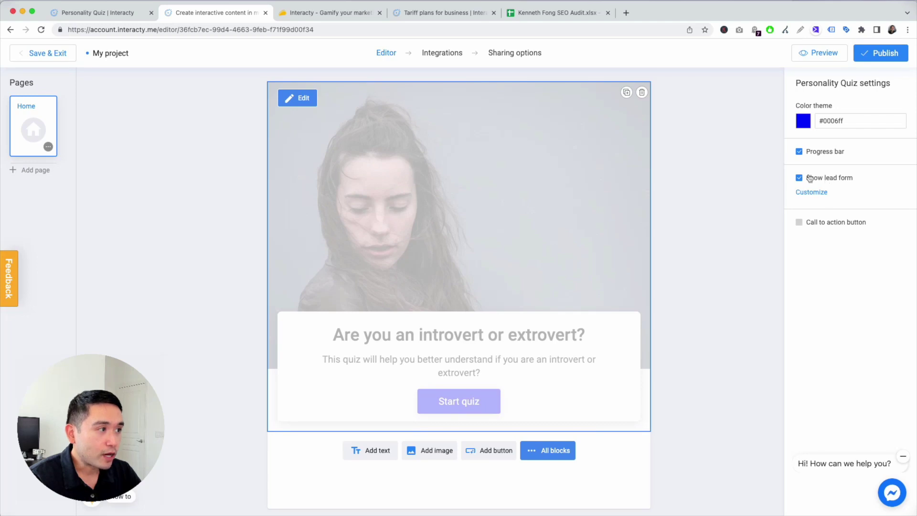
click(800, 180)
click(799, 205)
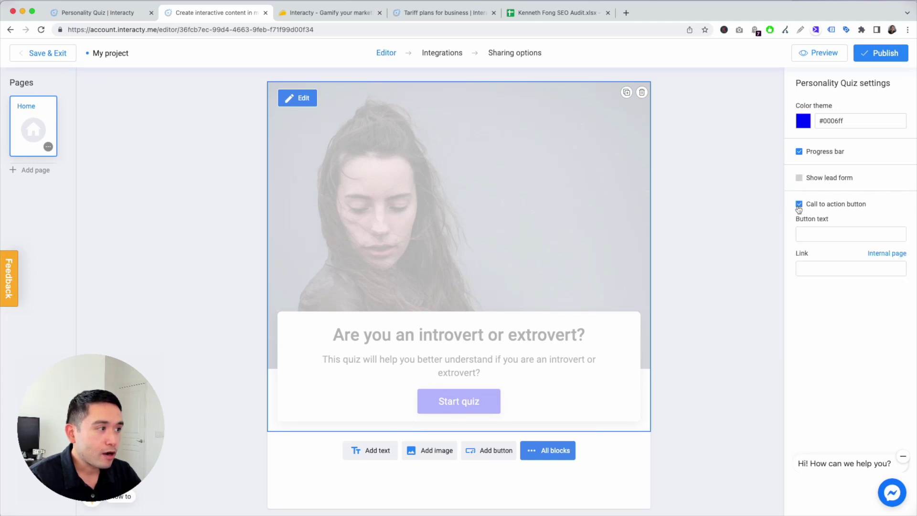
click(799, 206)
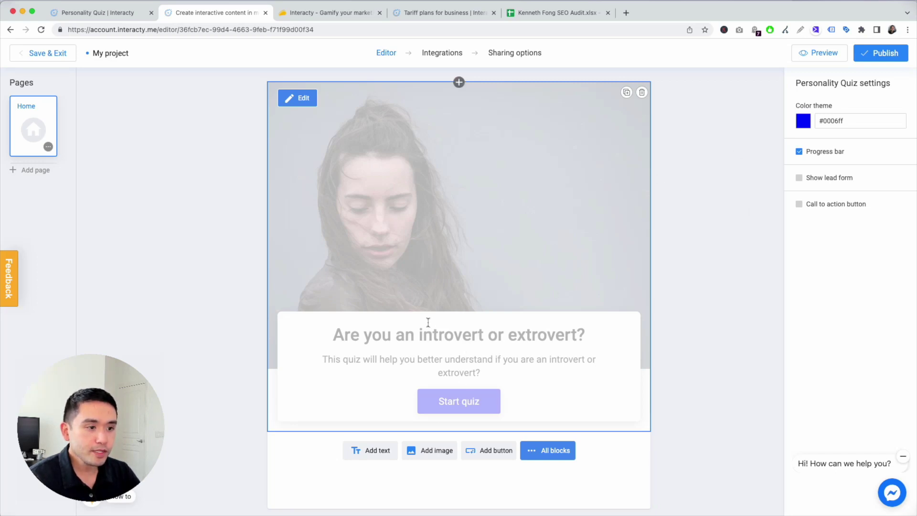
click(375, 452)
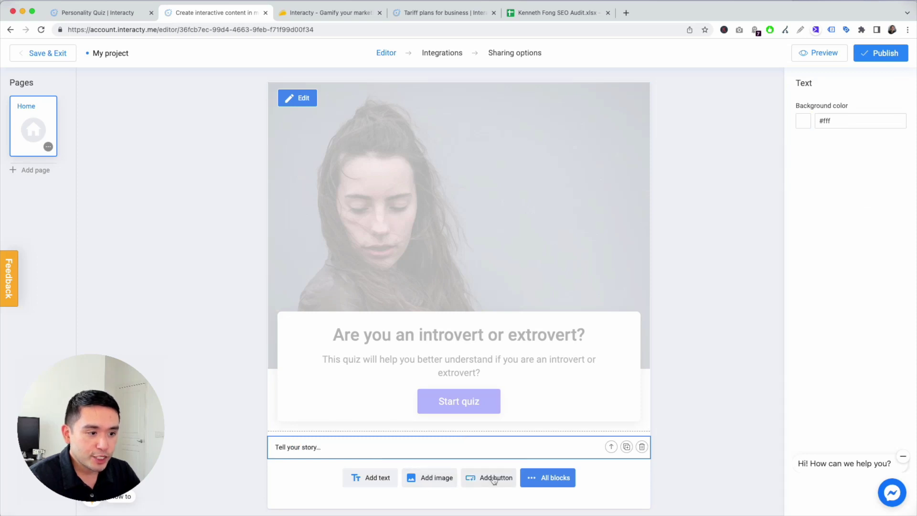
click(543, 479)
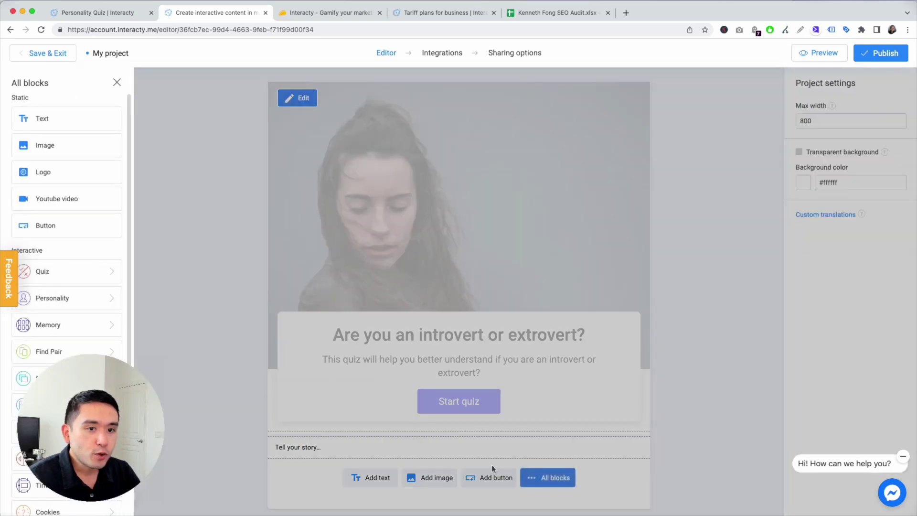
scroll(72, 176, down, 5)
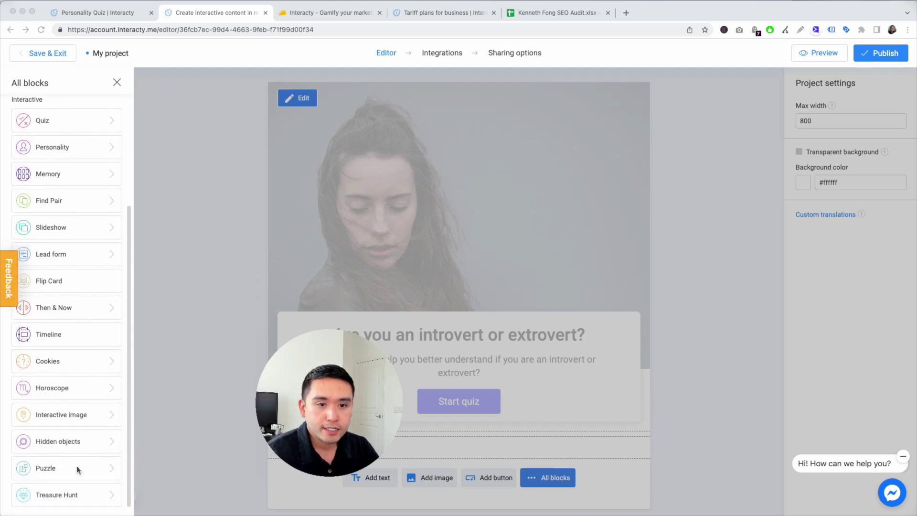
scroll(50, 250, up, 5)
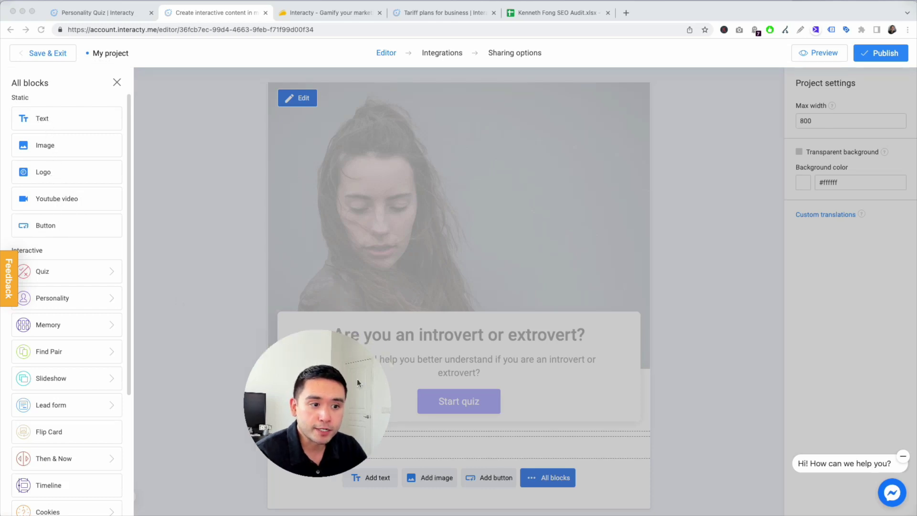
click(241, 347)
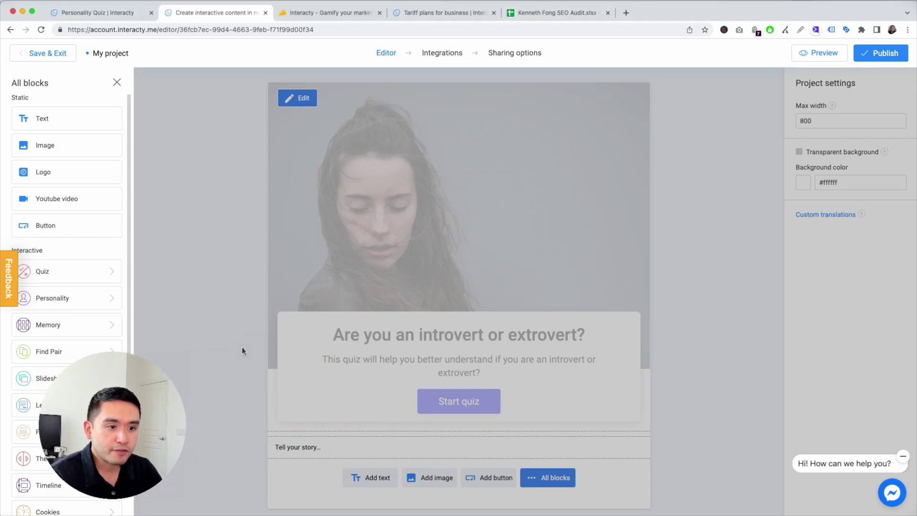
click(117, 83)
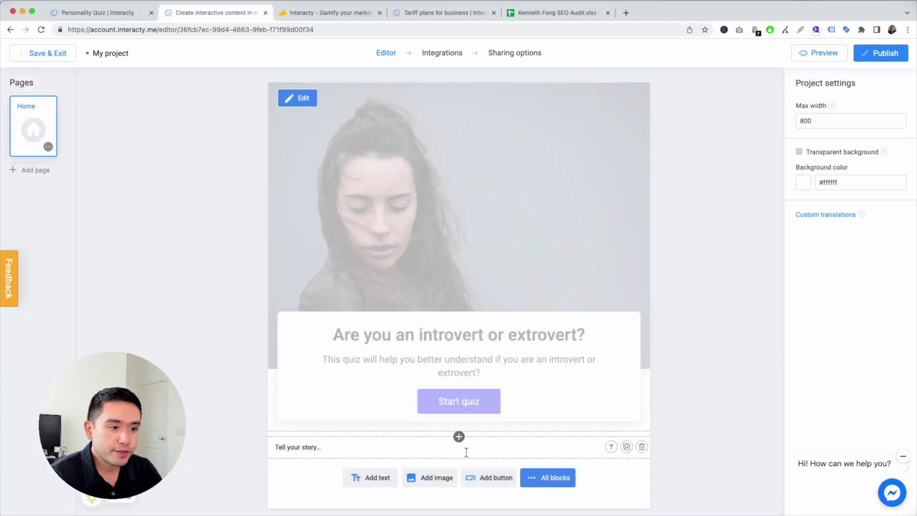
click(642, 446)
click(434, 304)
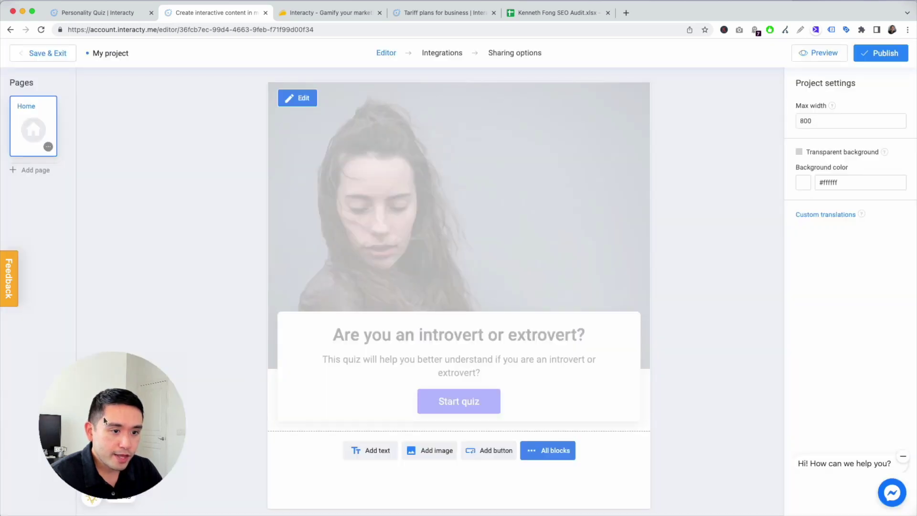
click(303, 96)
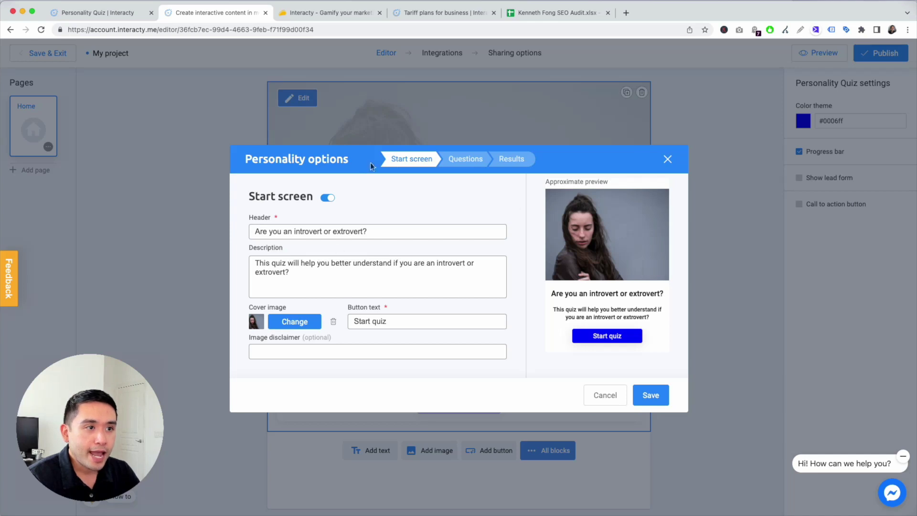
Step: Switch to the Questions step and scroll through the question list
click(454, 159)
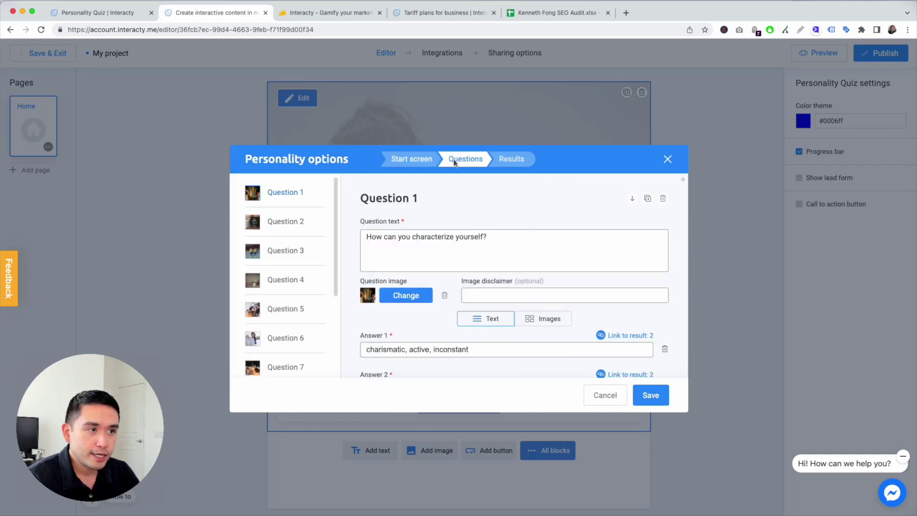
scroll(299, 303, down, 5)
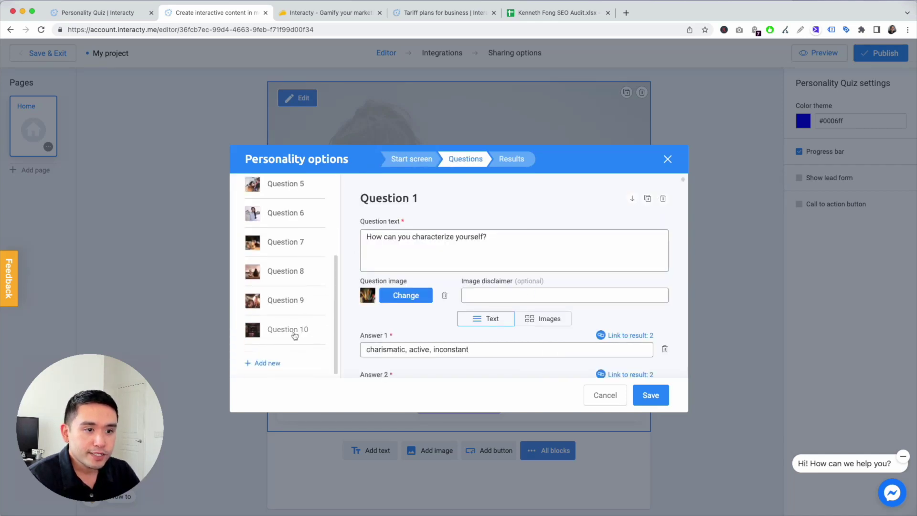
scroll(626, 263, down, 10)
scroll(661, 222, down, 5)
scroll(662, 222, down, 3)
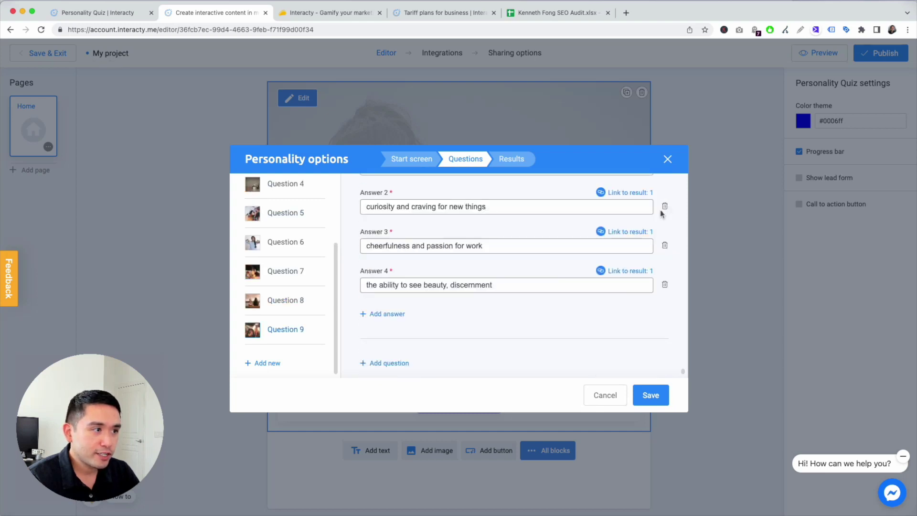
scroll(661, 225, up, 2)
scroll(659, 239, up, 3)
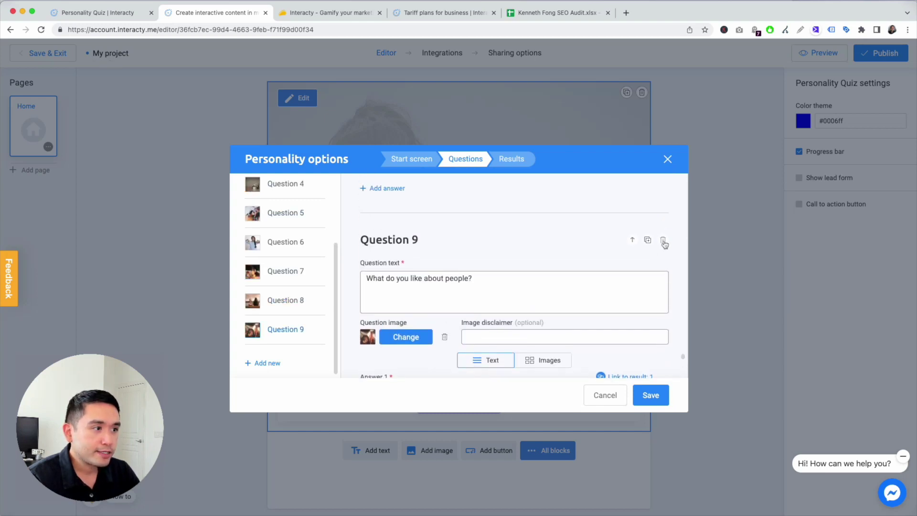
scroll(661, 244, up, 4)
Step: Delete Question 4 onward, then select Question 1's old text for replacement
scroll(665, 246, up, 8)
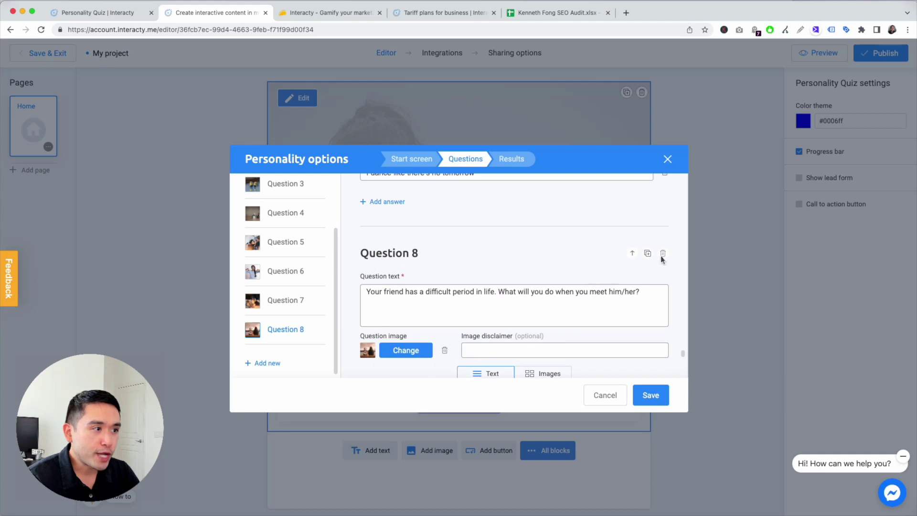
scroll(662, 254, up, 8)
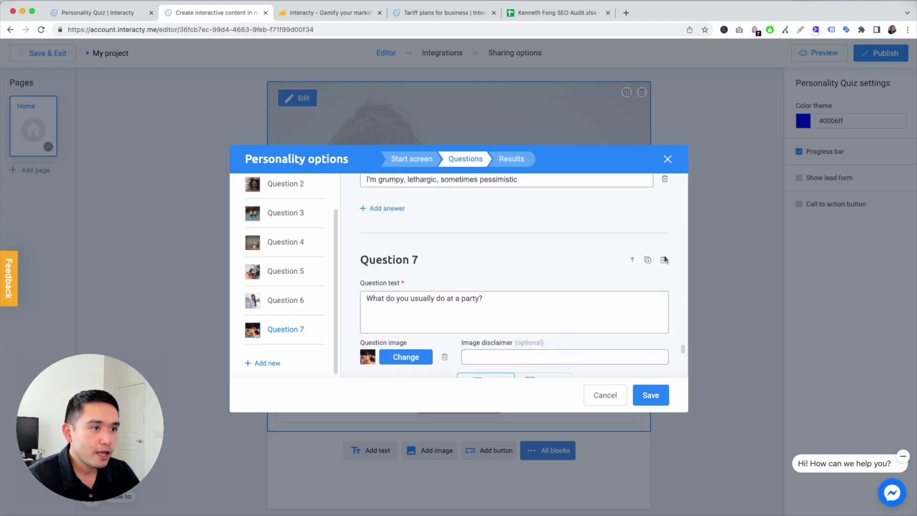
scroll(664, 248, up, 8)
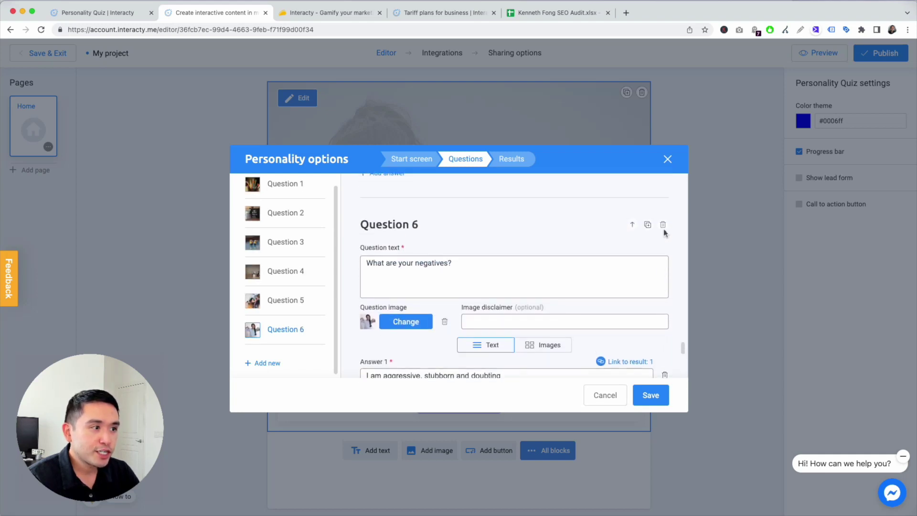
scroll(665, 235, up, 8)
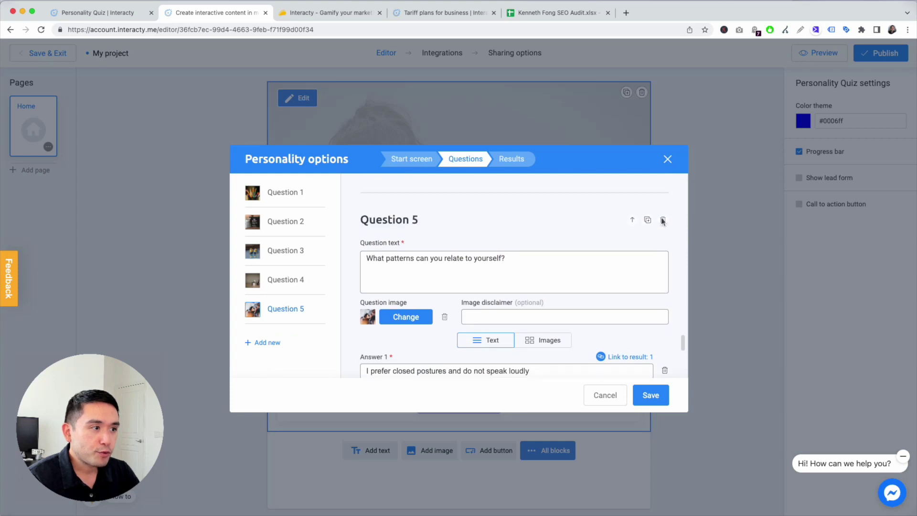
scroll(663, 250, up, 6)
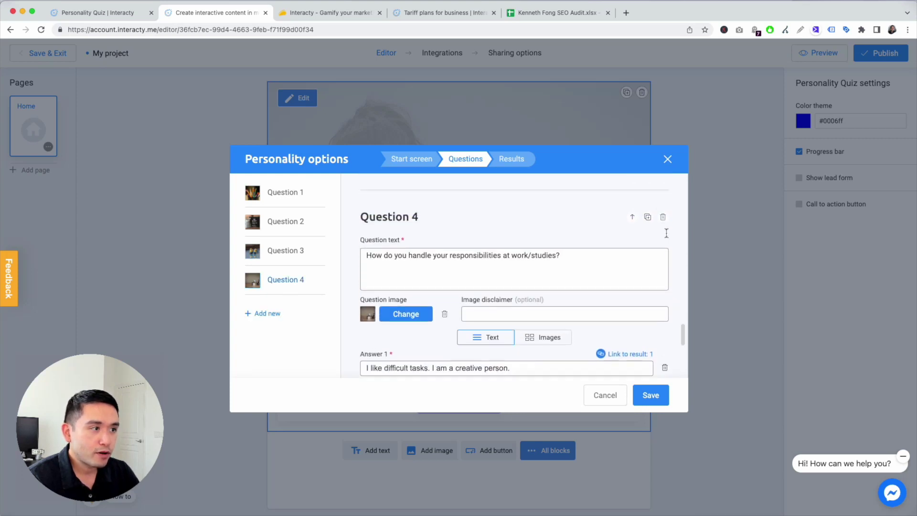
click(664, 218)
scroll(606, 260, up, 5)
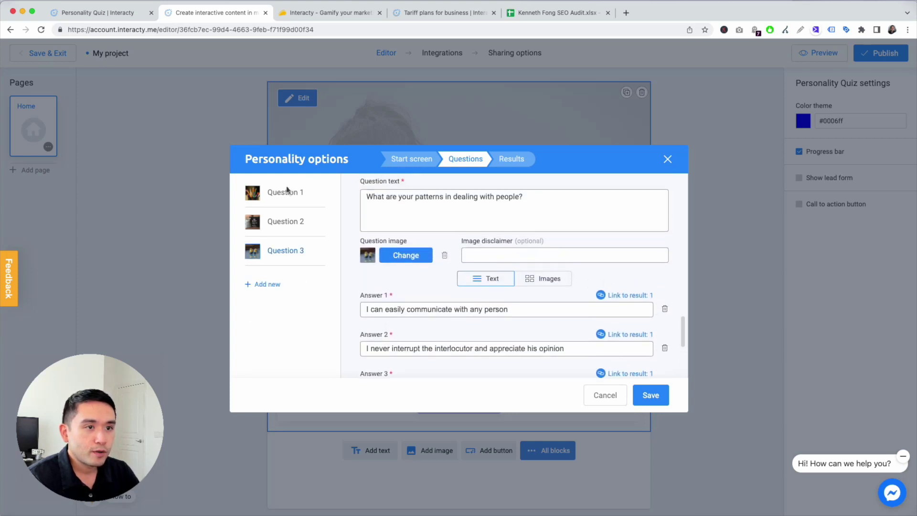
click(304, 199)
drag(510, 238, 354, 237)
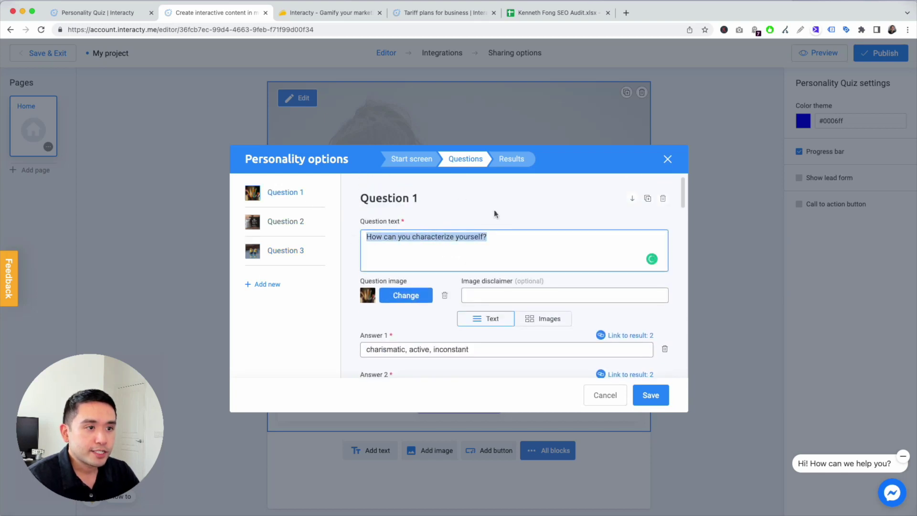
Step: Set Question 1 to 'Do you like spending weekends at home or at parties?' with answers At Home and At Parties
text(Do )
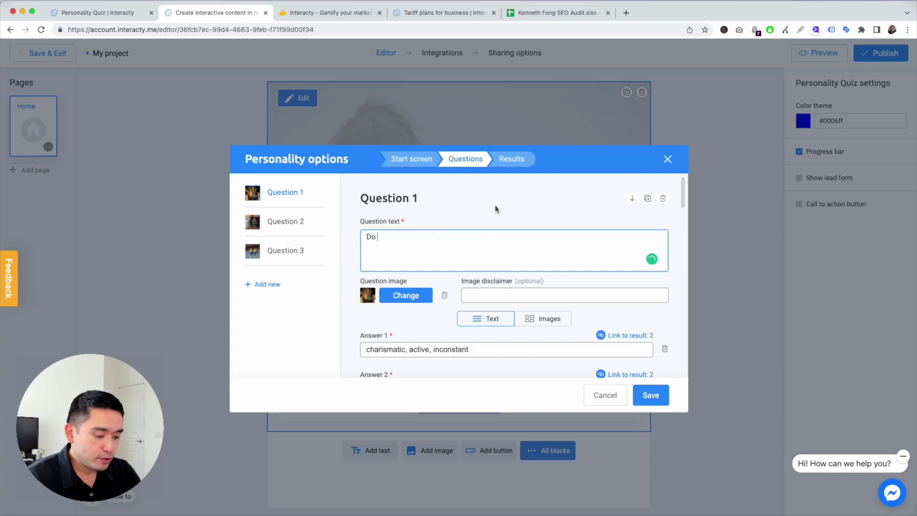
text(you like spendin)
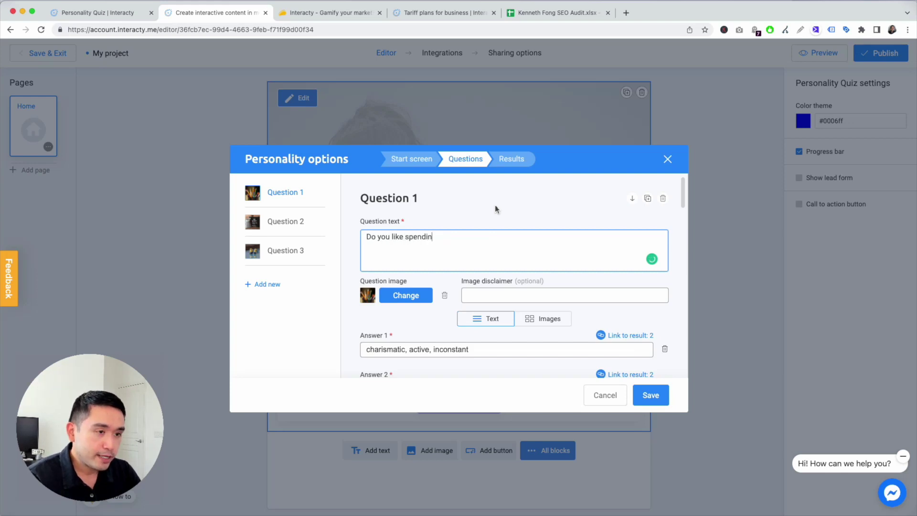
text(g weekends )
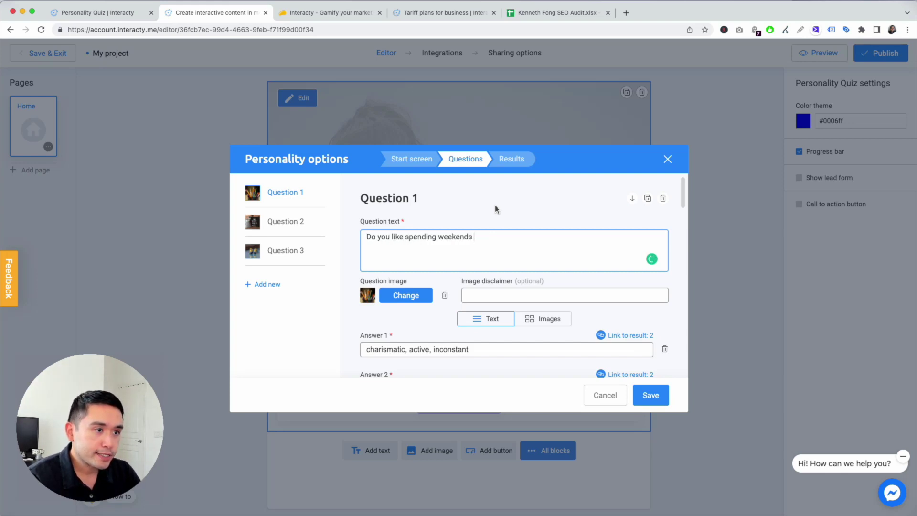
text(at home o)
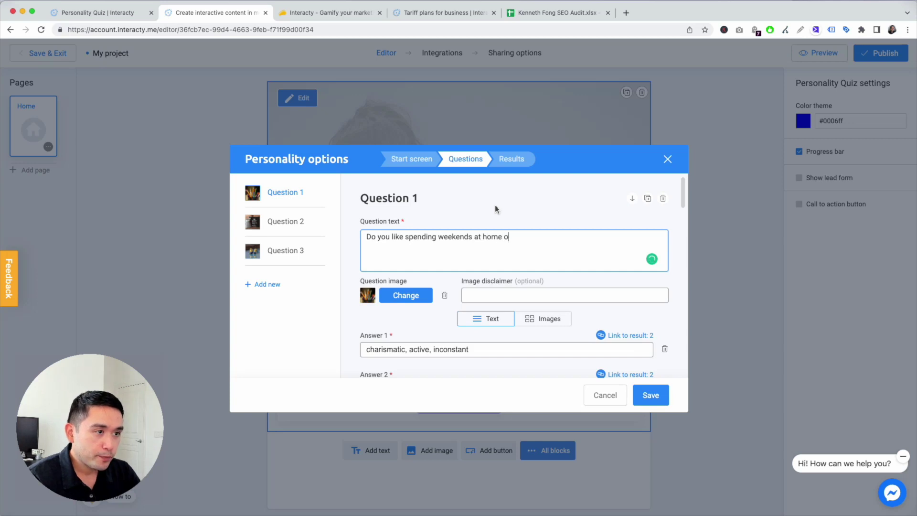
text(r at par)
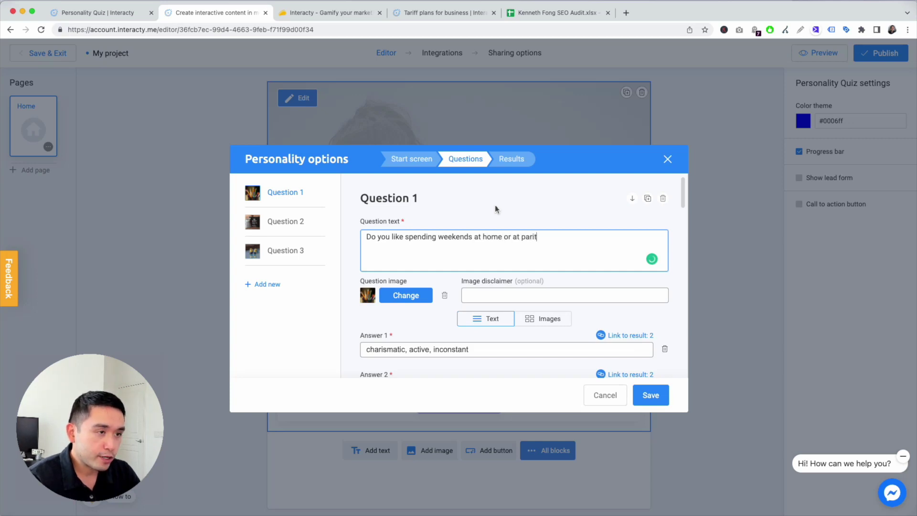
text(ties?)
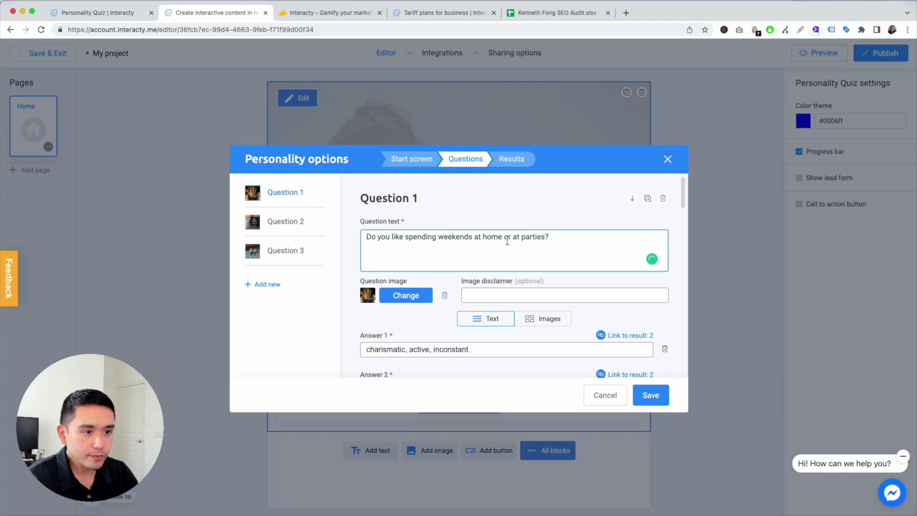
scroll(488, 283, down, 1)
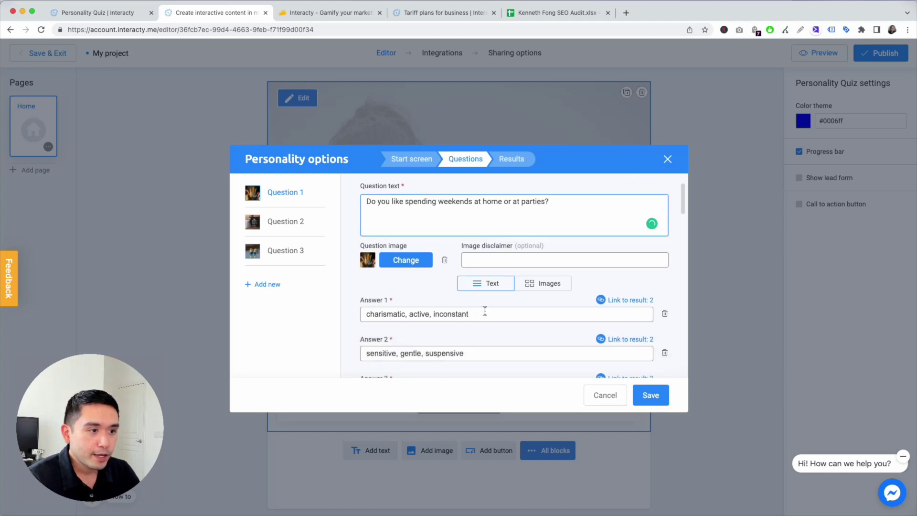
drag(485, 311, 310, 314)
text(At Home)
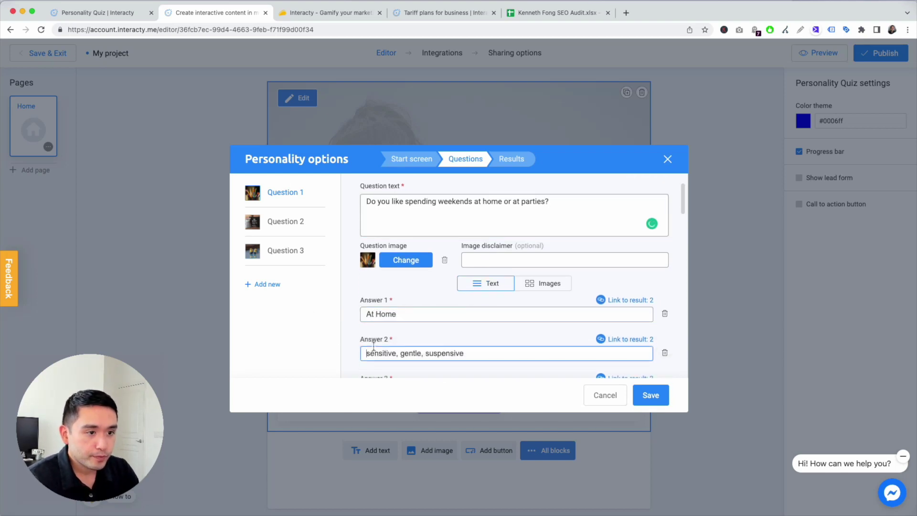
triple_click(373, 347)
text(At)
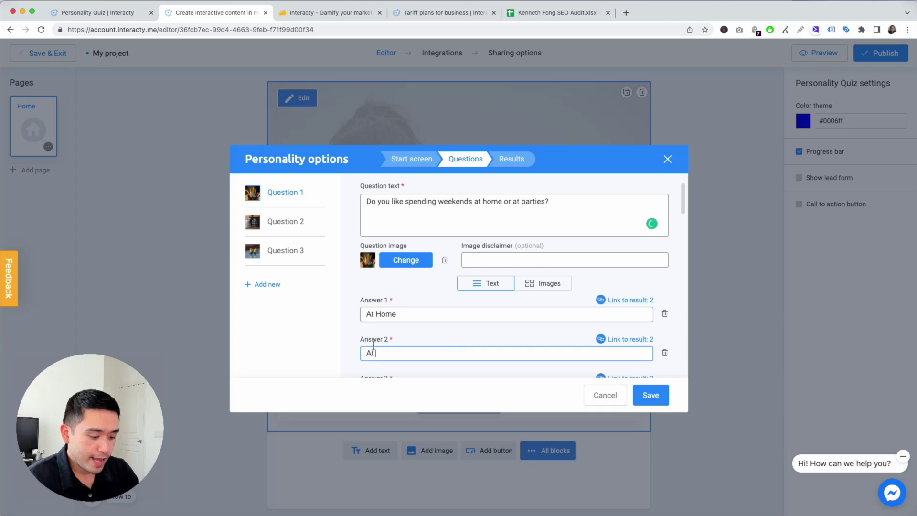
text( Parties)
Step: Delete the calm/imperturbable and optimistic/emotional answers
scroll(545, 332, down, 3)
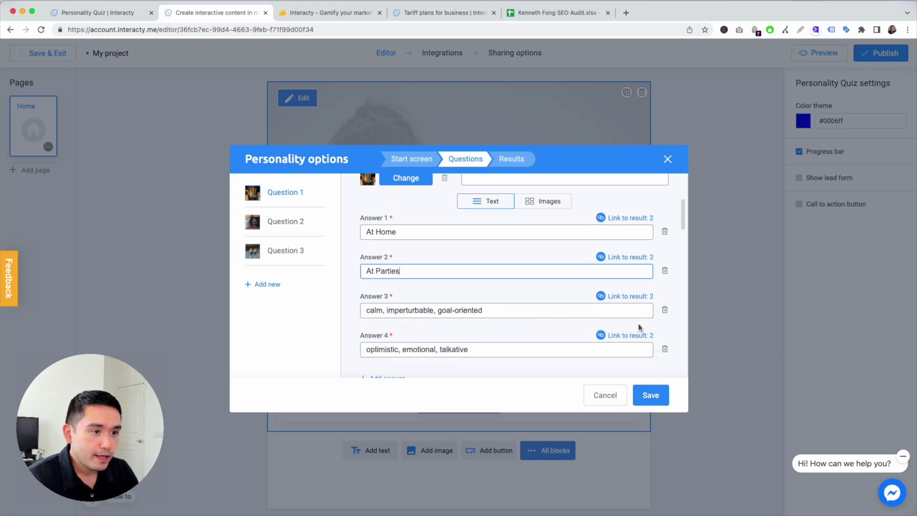
click(664, 311)
click(664, 311)
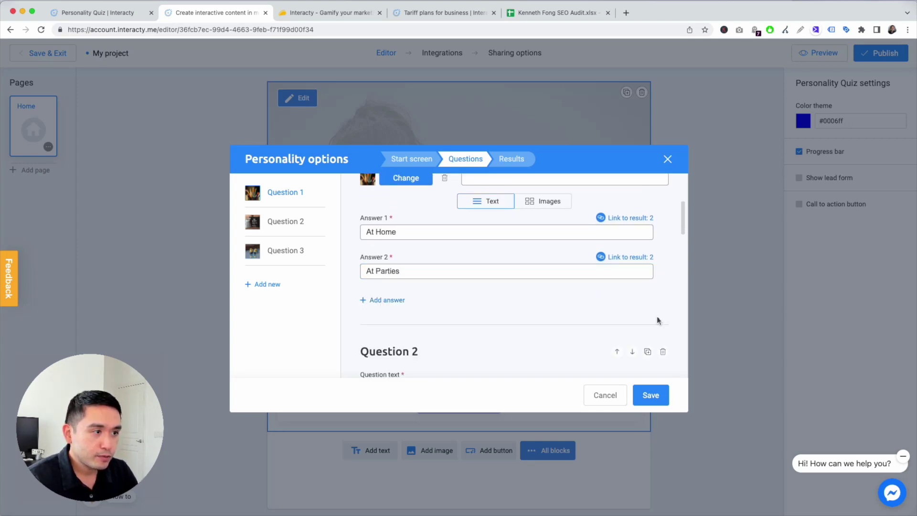
Step: Delete Result 4 (Melancholic) and Result 3 (Phlegmatic) from the quiz results
click(510, 162)
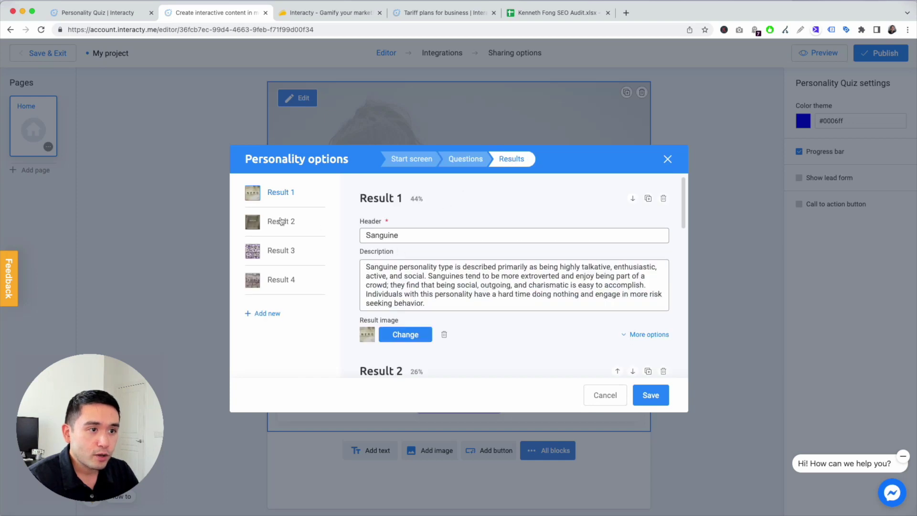
click(280, 281)
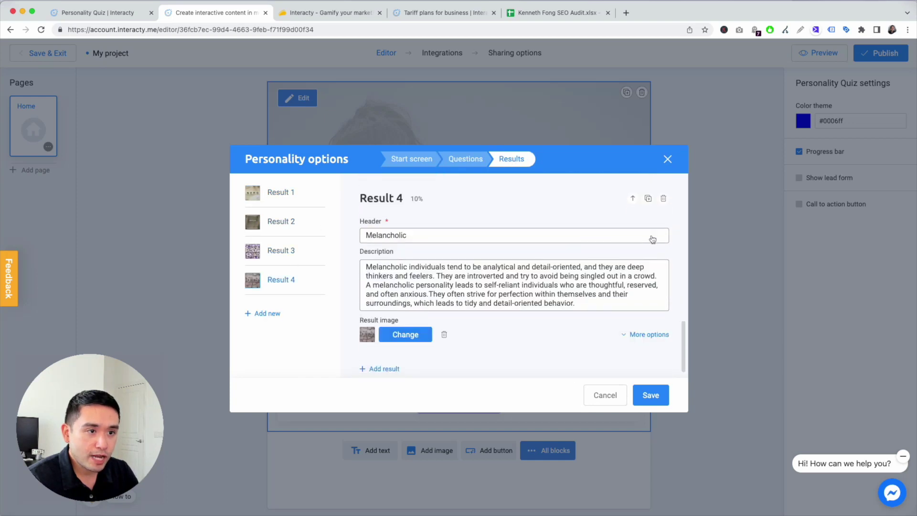
click(664, 199)
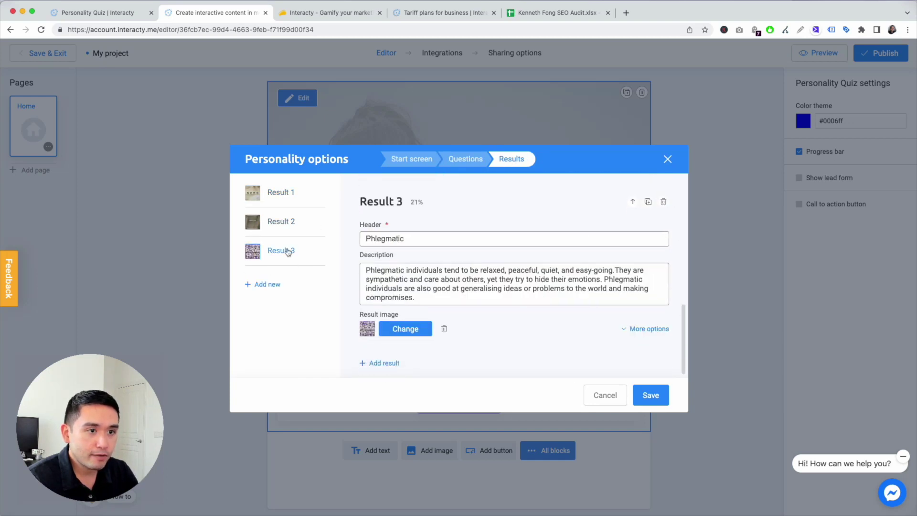
click(665, 202)
Step: Rename Result 1 from Sanguine to 'Introvert' and retitle Result 2 for extroverts
click(281, 192)
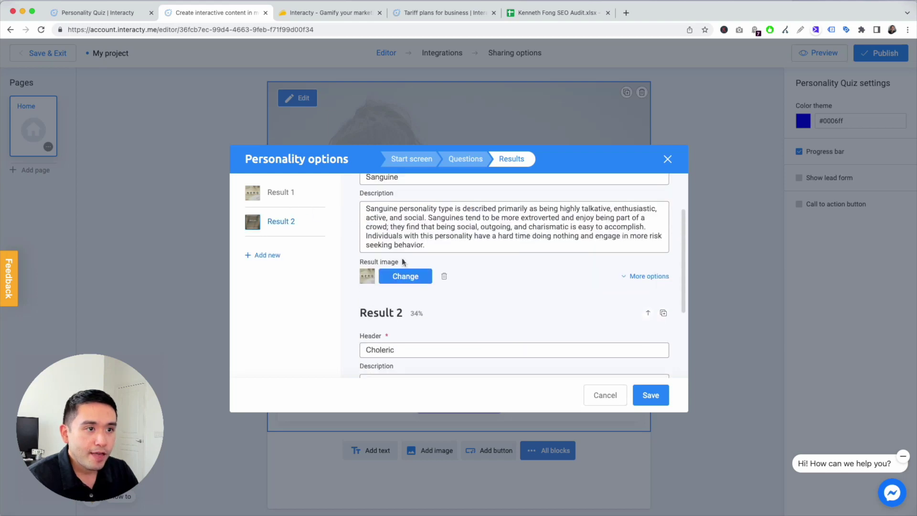
drag(406, 236, 345, 234)
text(Introvert)
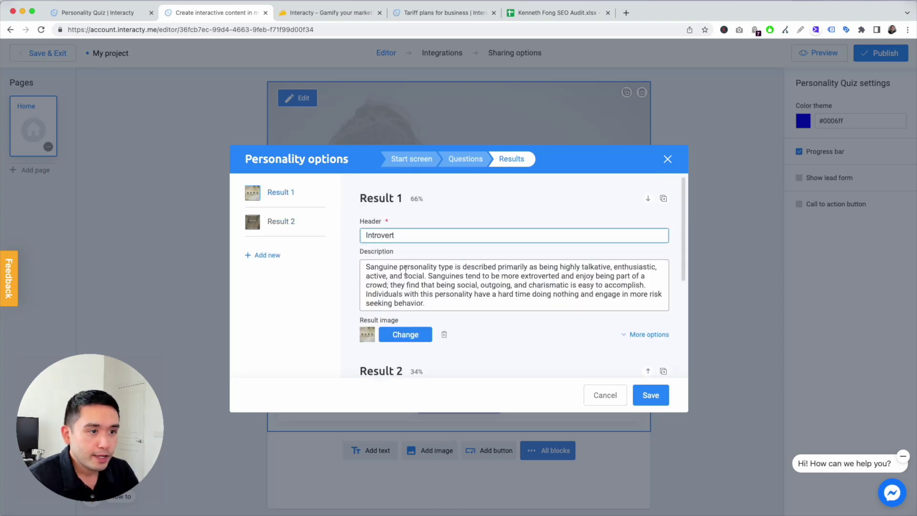
scroll(382, 287, down, 3)
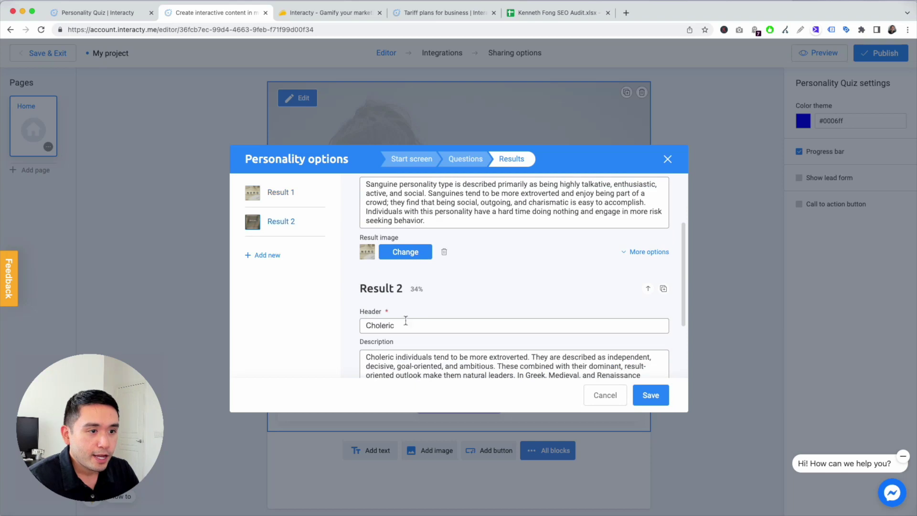
drag(406, 326, 351, 330)
text(Extrovert)
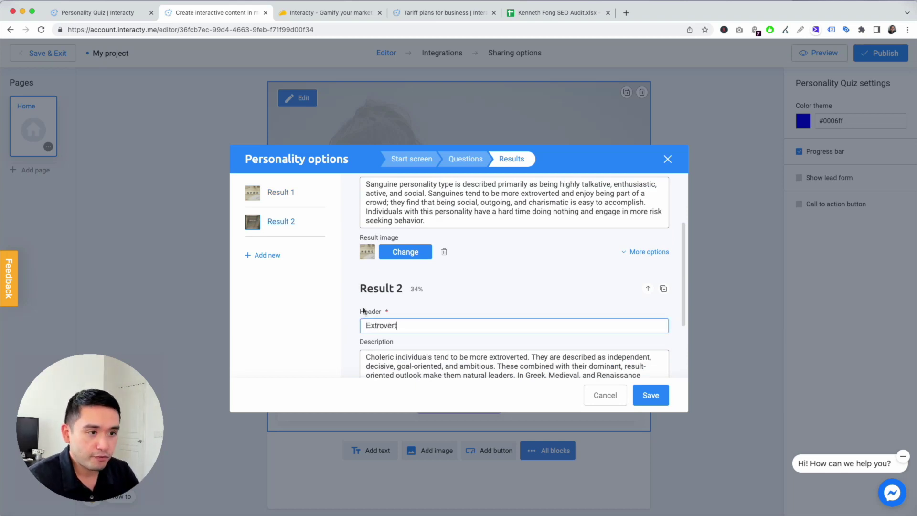
scroll(378, 312, up, 3)
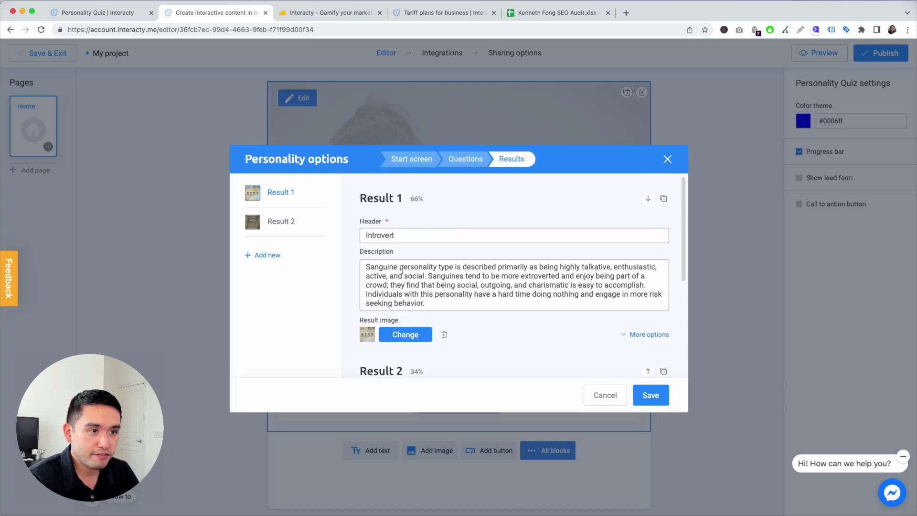
Step: Place a new Unsplash stock photo on the Introvert result
click(401, 336)
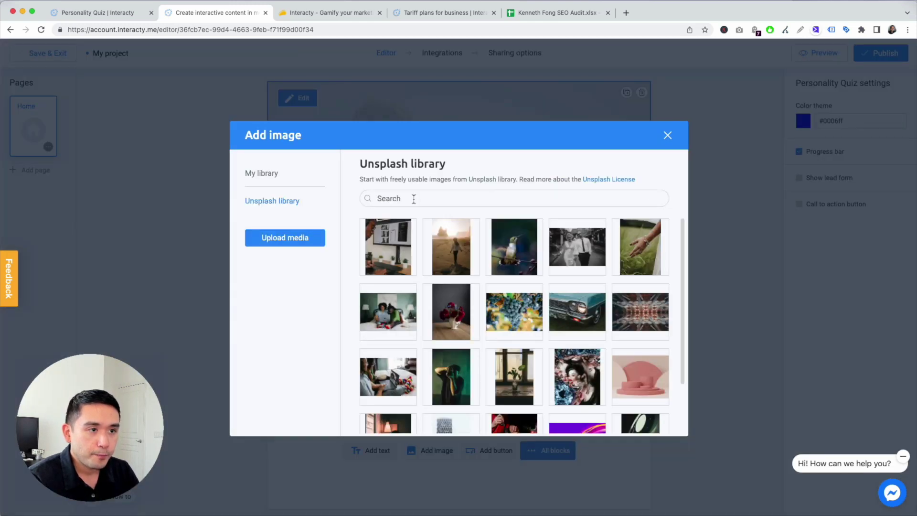
text(introvert)
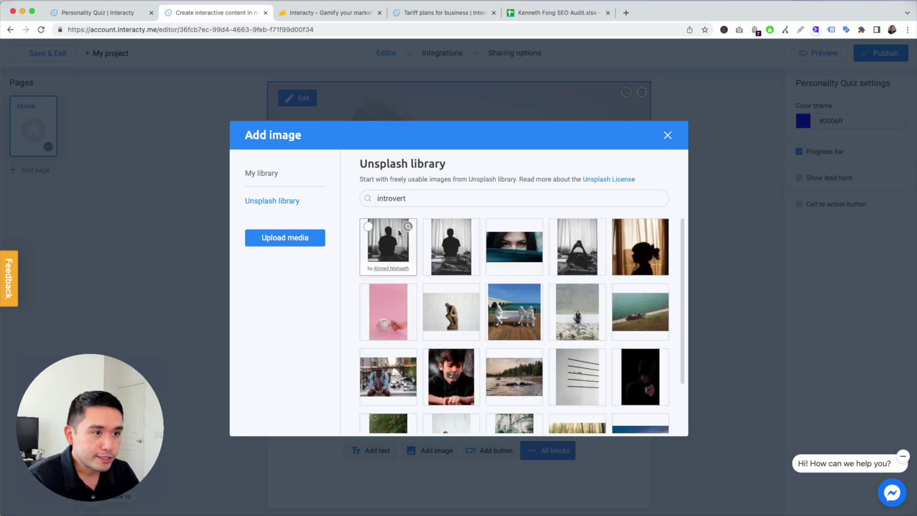
click(369, 230)
click(631, 416)
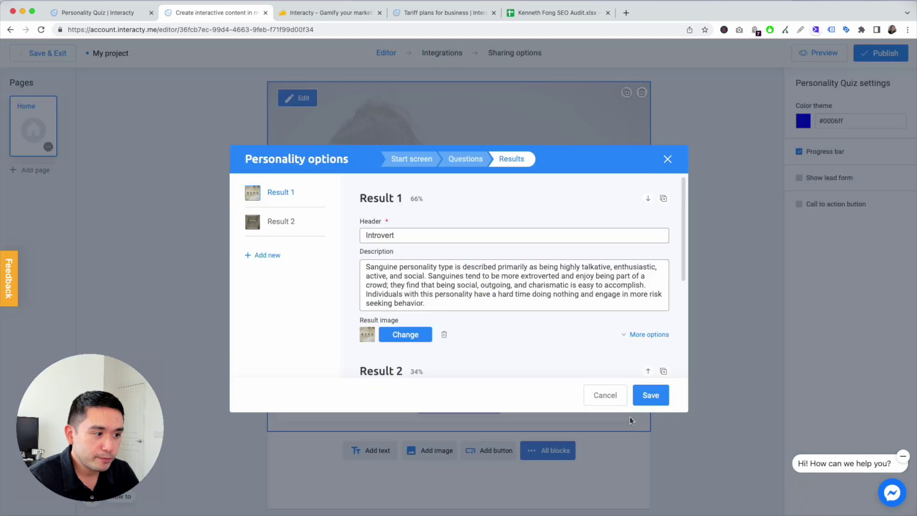
Step: Place an 'extrovert' stock photo on the Extrovert result and save the personality options
click(291, 223)
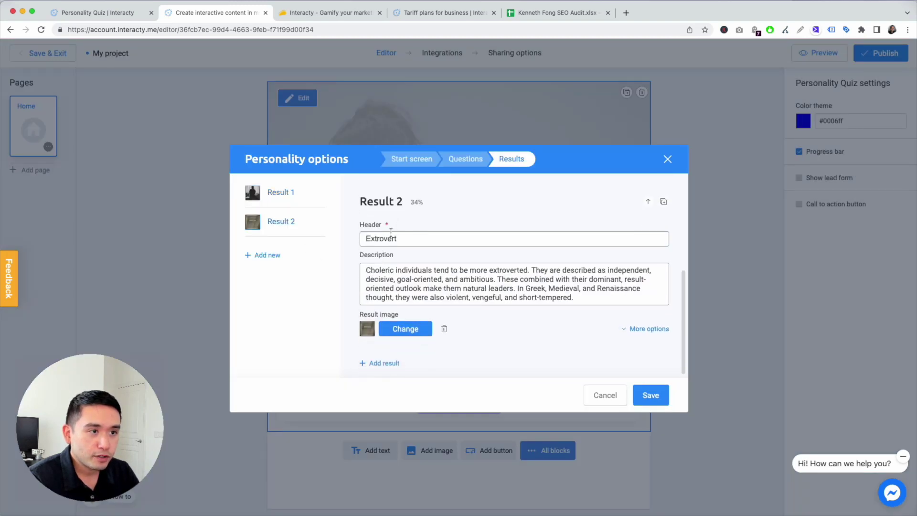
click(405, 330)
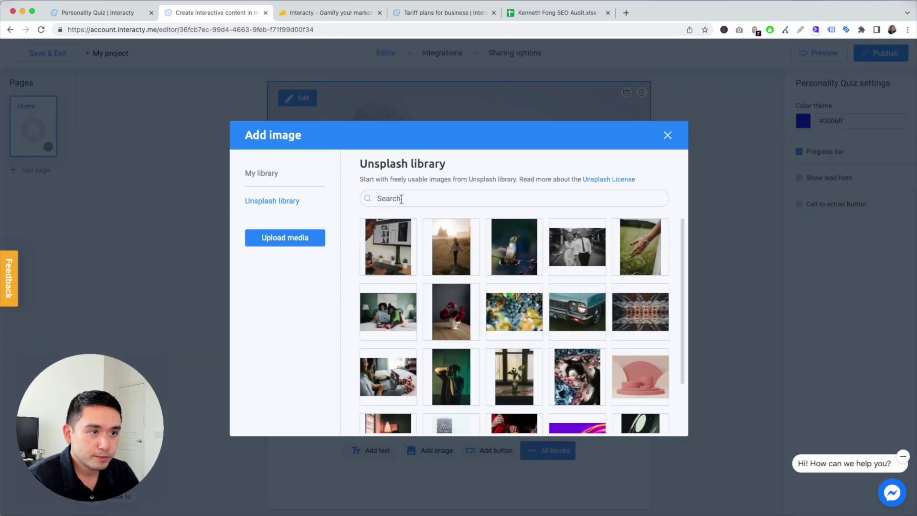
text(extrovert)
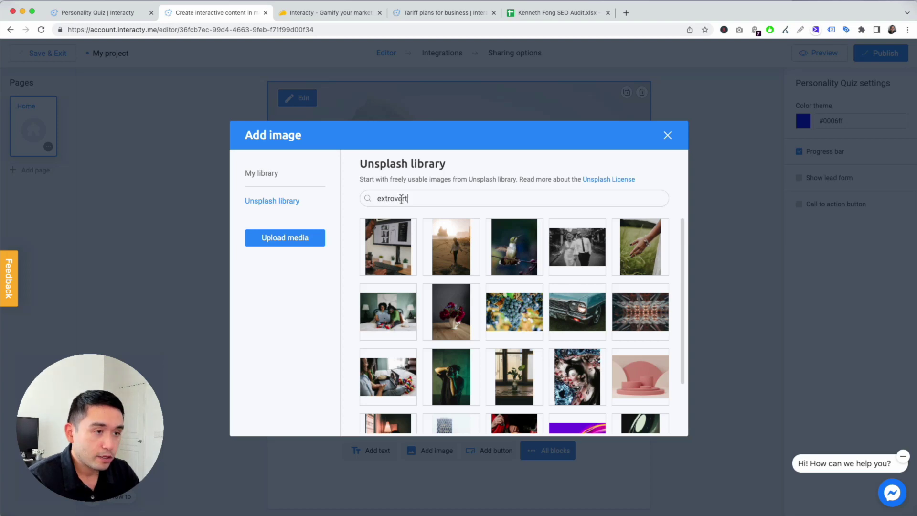
click(388, 247)
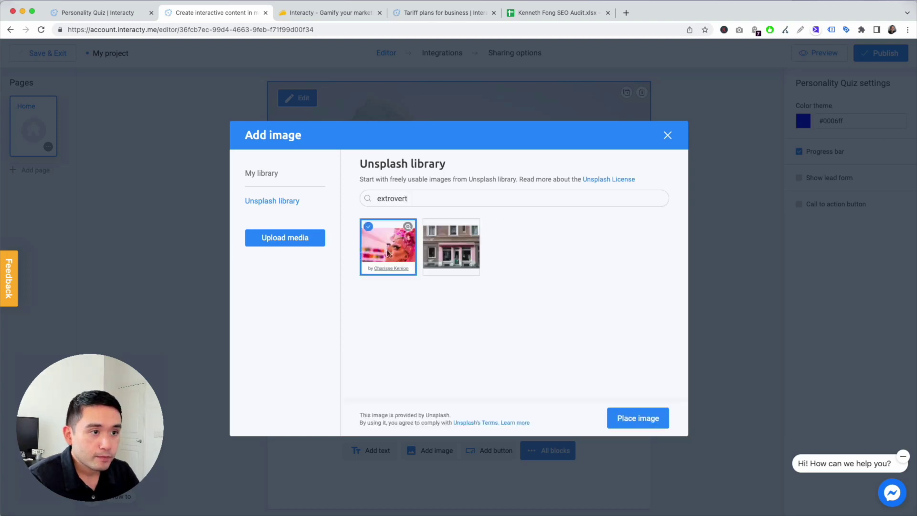
click(618, 415)
click(647, 394)
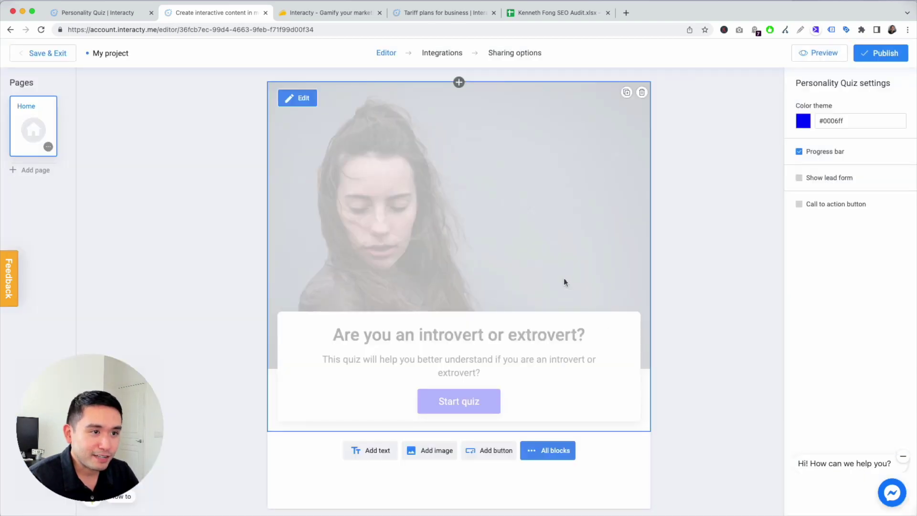
Step: Reopen the personality options on the Questions tab for Question 1
click(303, 99)
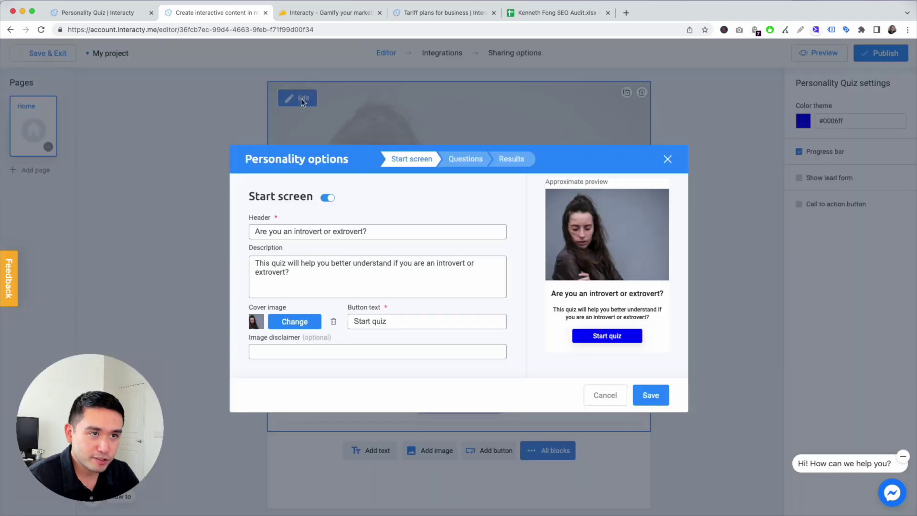
click(480, 167)
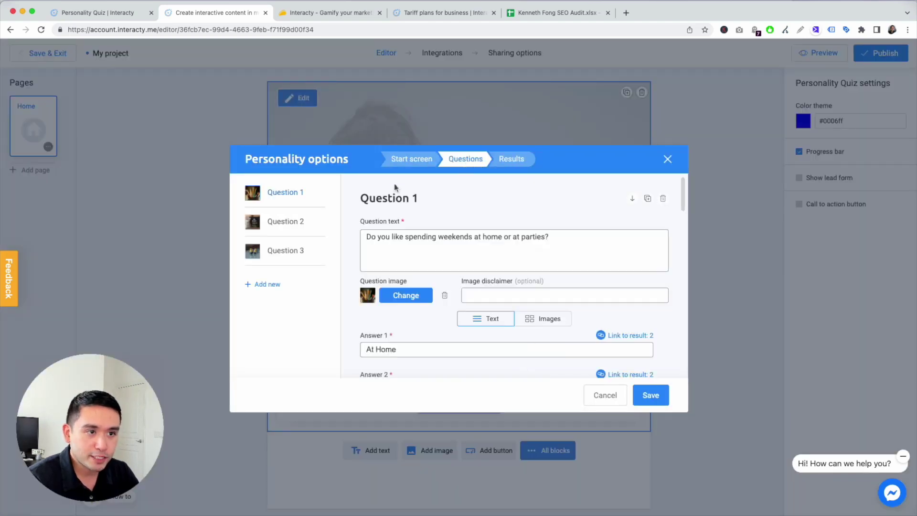
scroll(471, 250, down, 3)
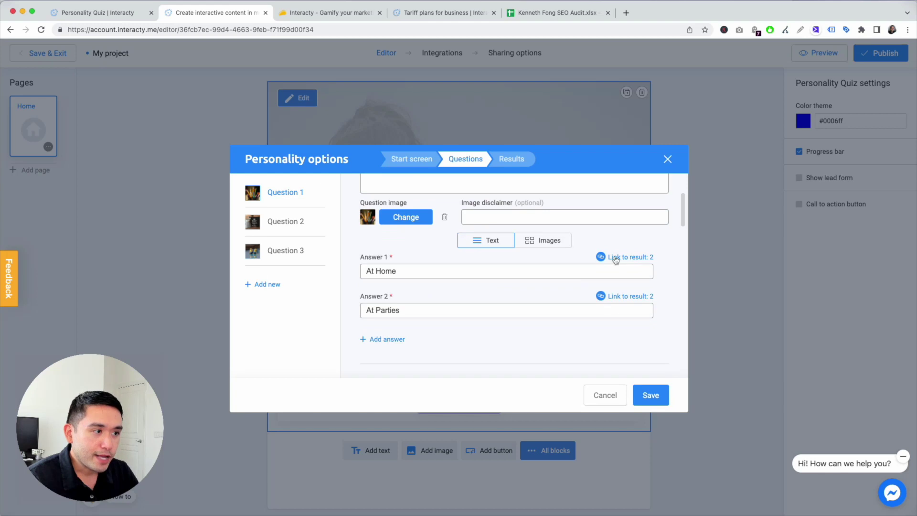
scroll(585, 264, up, 3)
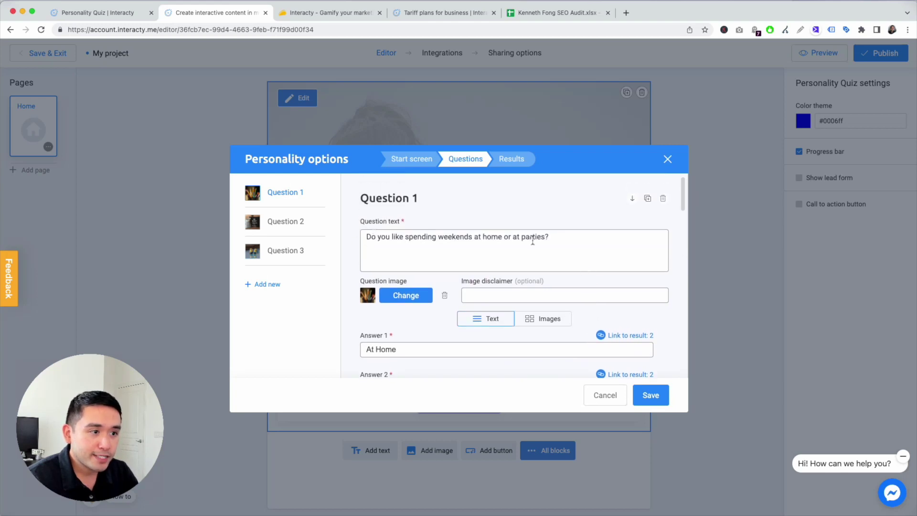
Step: Replace Question 1's image with a 'party' stock photo, keeping text answers
click(406, 295)
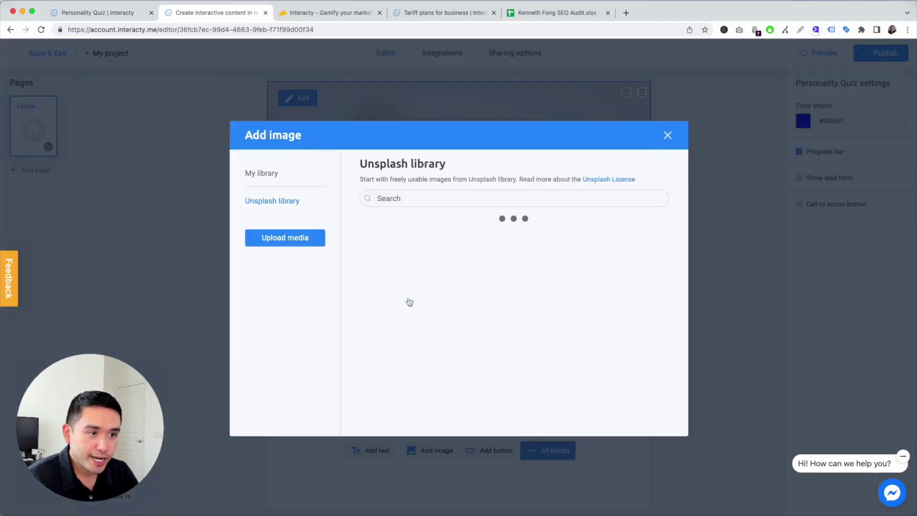
click(423, 200)
text(pa)
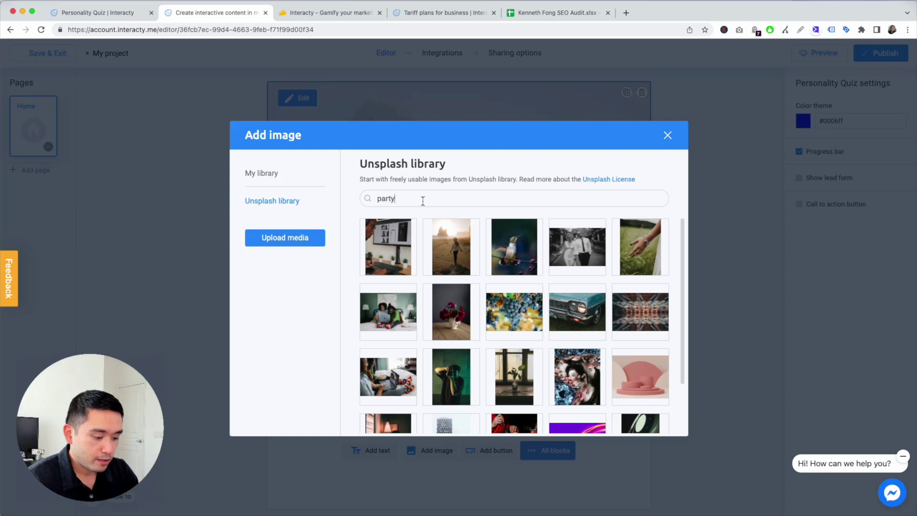
text(rty)
mouse_move(440, 246)
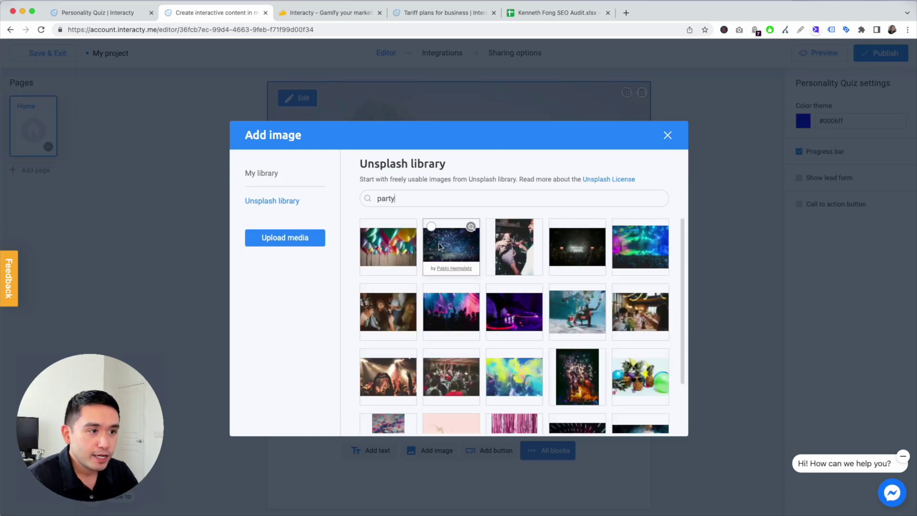
click(434, 231)
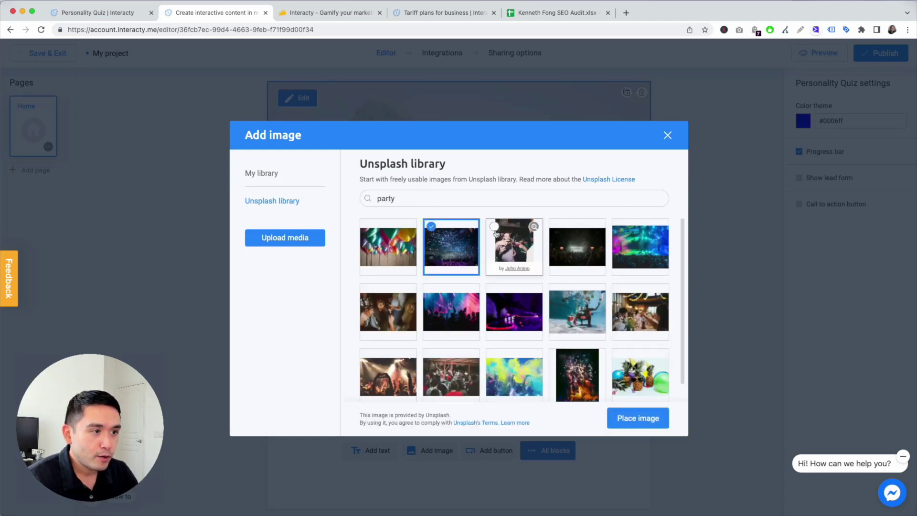
click(495, 231)
click(638, 418)
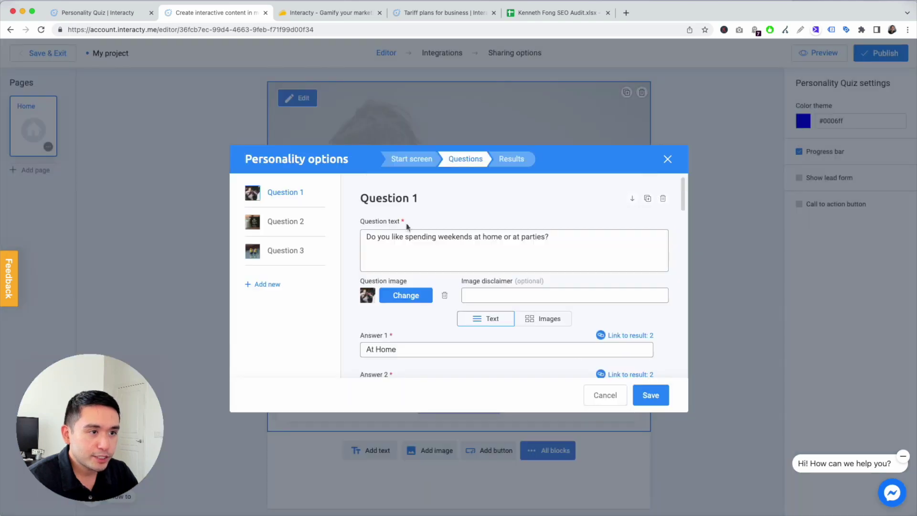
click(529, 320)
click(494, 323)
scroll(492, 320, down, 2)
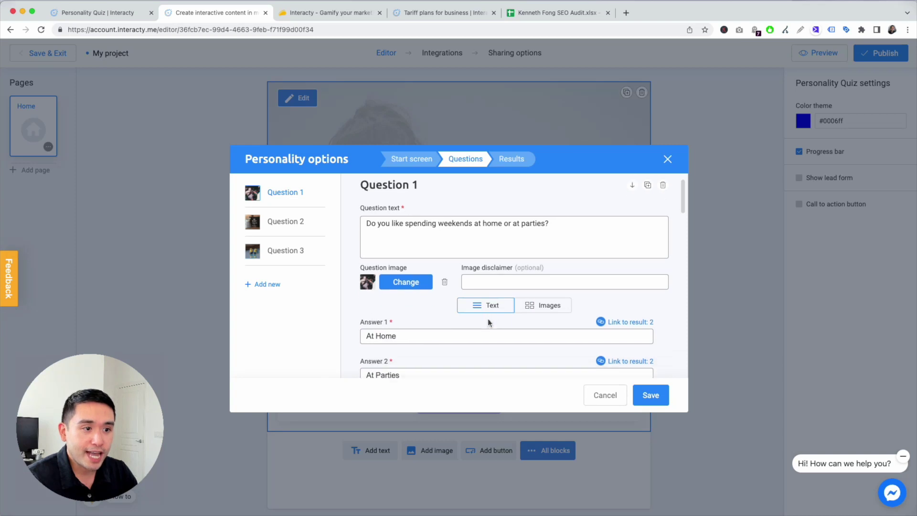
click(533, 265)
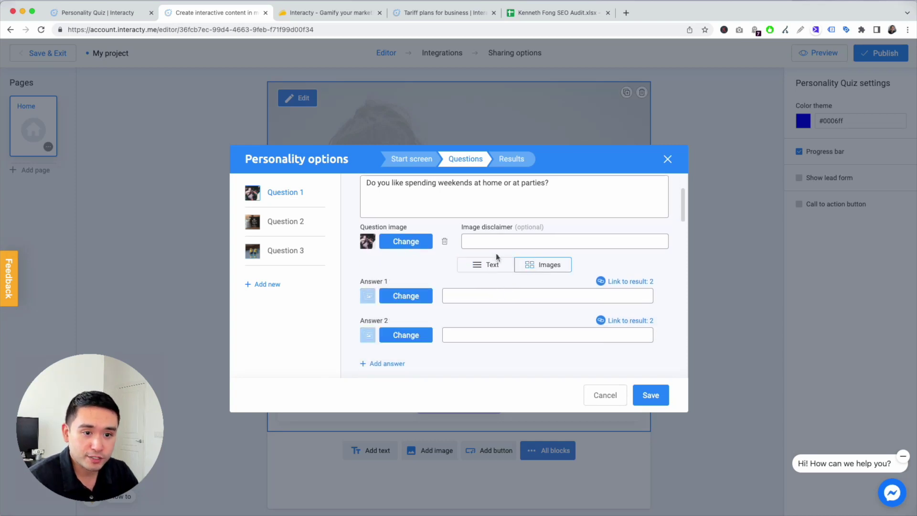
click(490, 266)
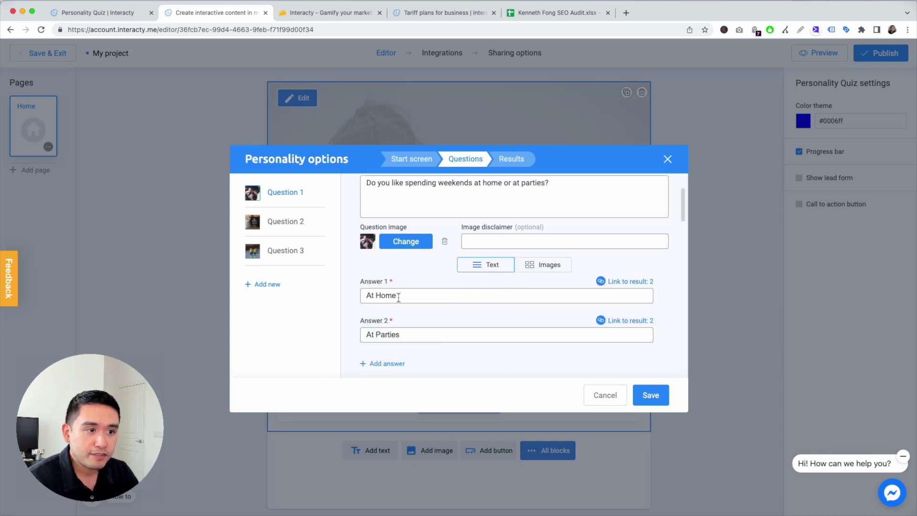
click(625, 283)
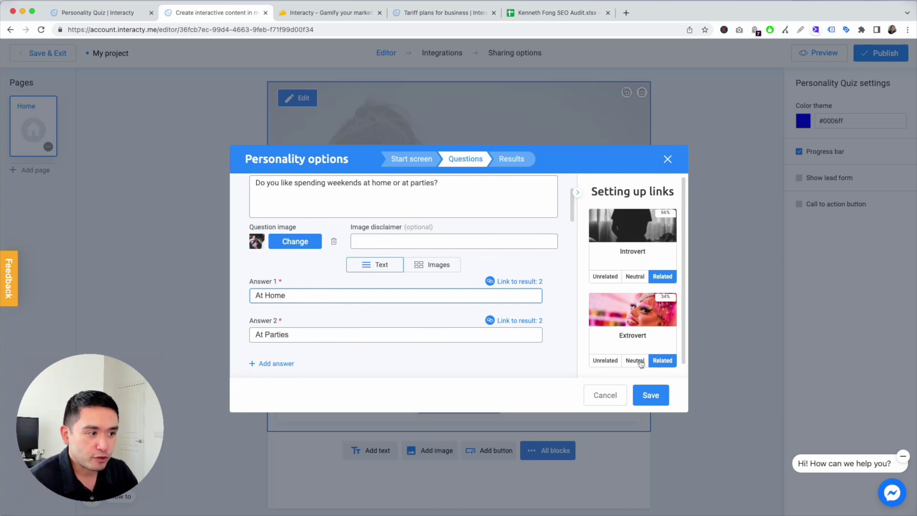
click(606, 361)
click(636, 361)
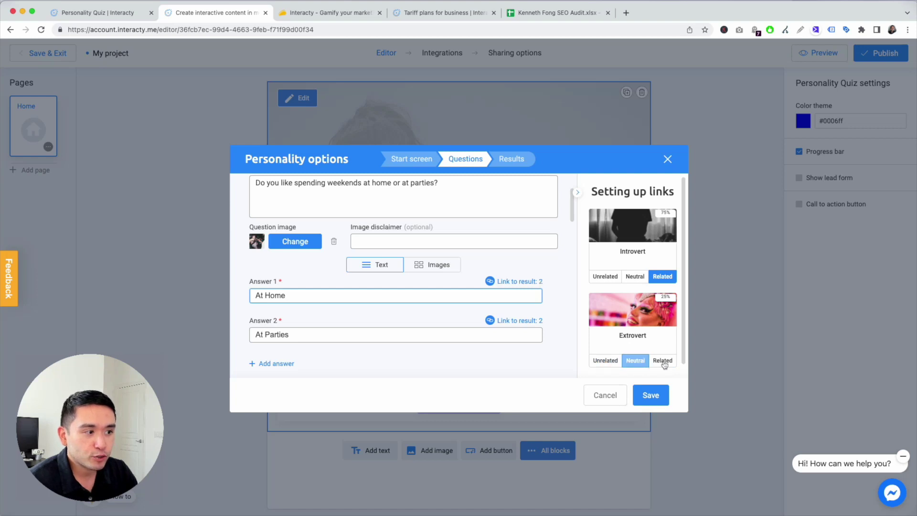
click(663, 361)
scroll(557, 340, down, 2)
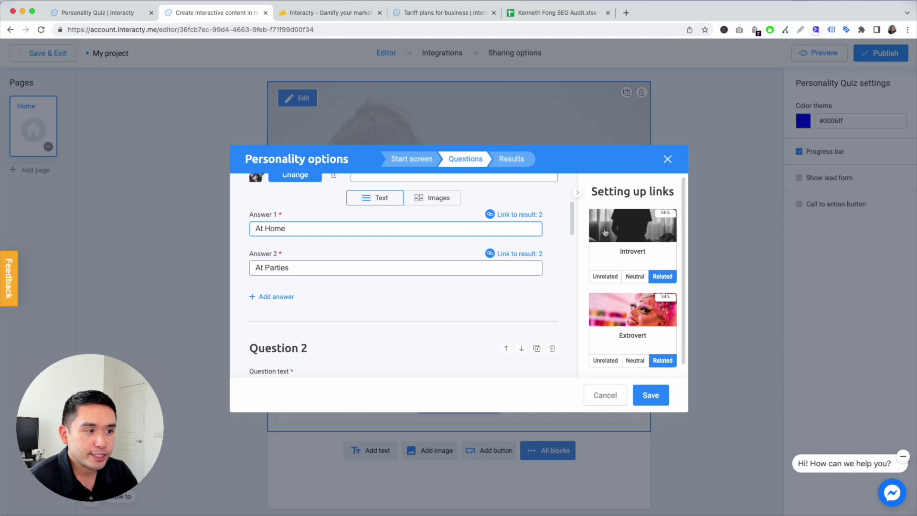
click(578, 193)
Step: Reword Question 2 to 'What's your ideal vacation?'
click(301, 222)
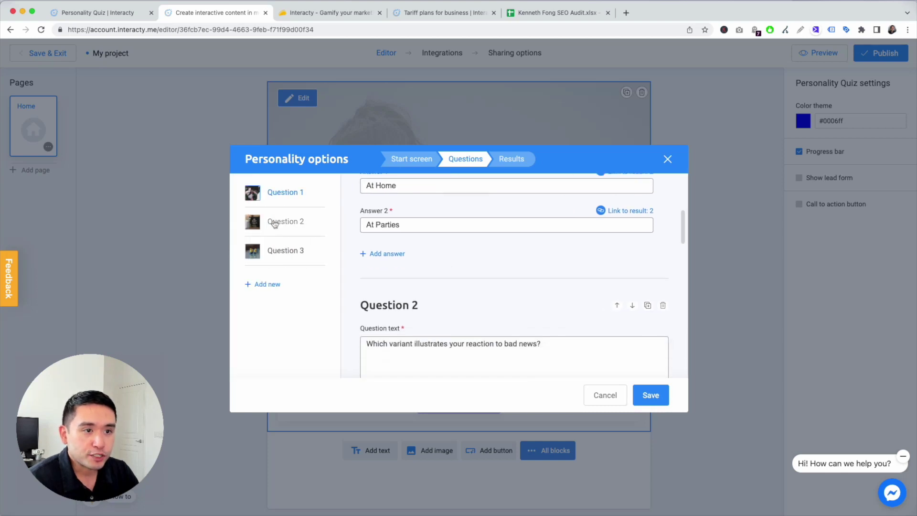
triple_click(497, 238)
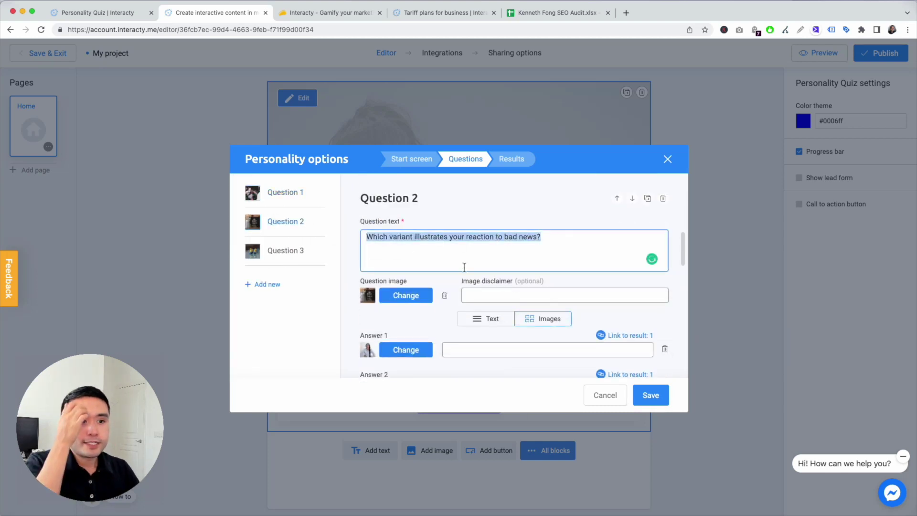
scroll(462, 266, down, 5)
scroll(396, 299, up, 5)
scroll(405, 294, up, 2)
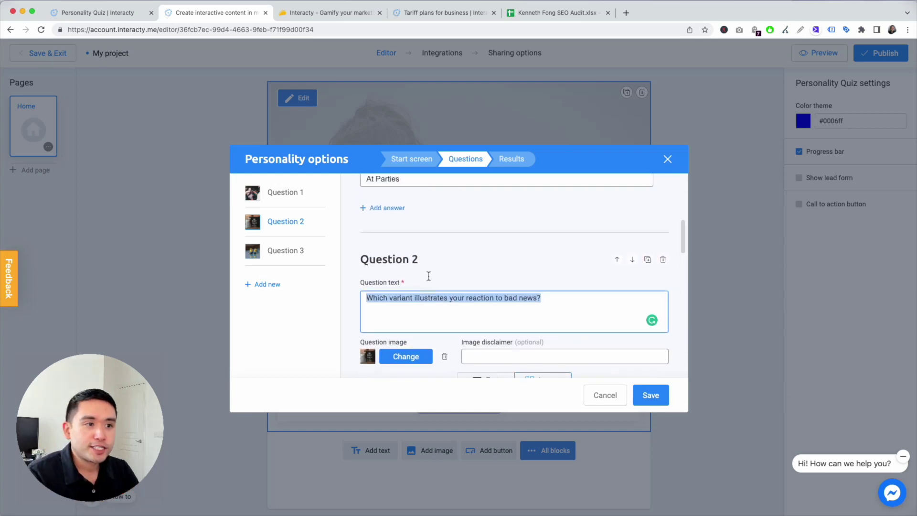
scroll(430, 286, down, 2)
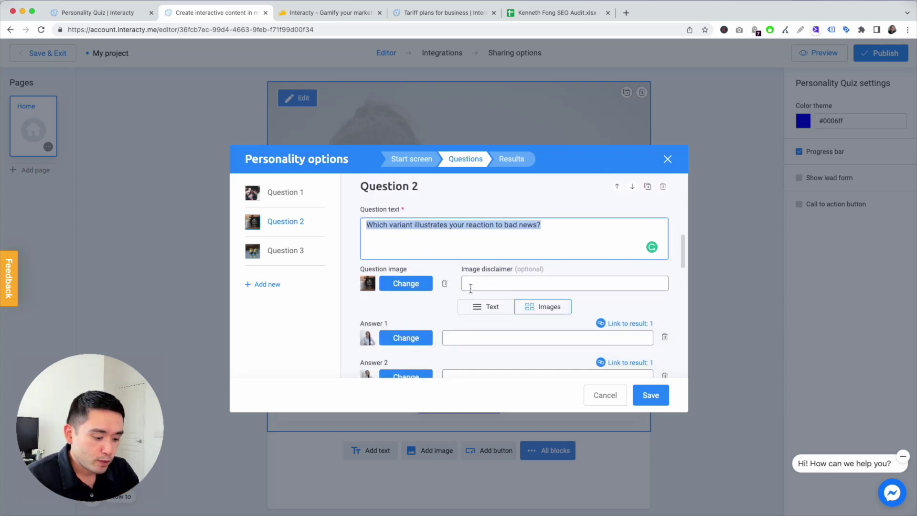
text(Wh)
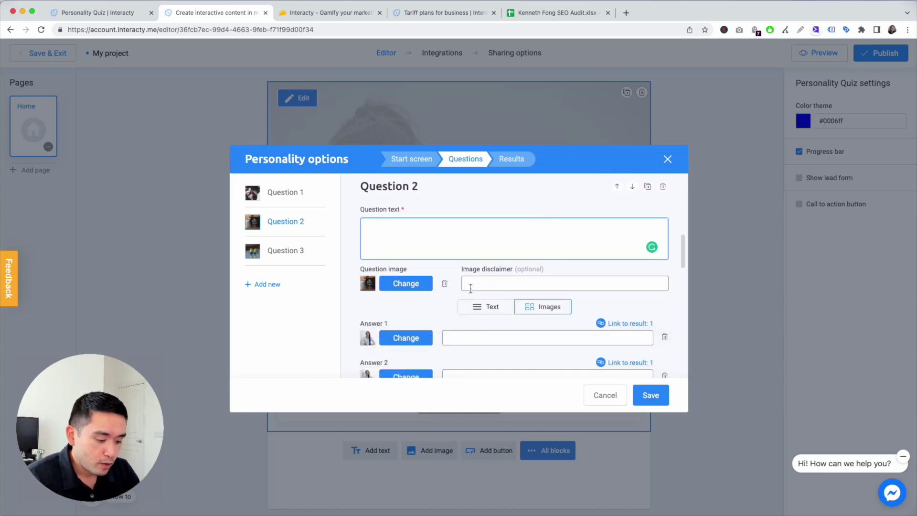
text(Wh)
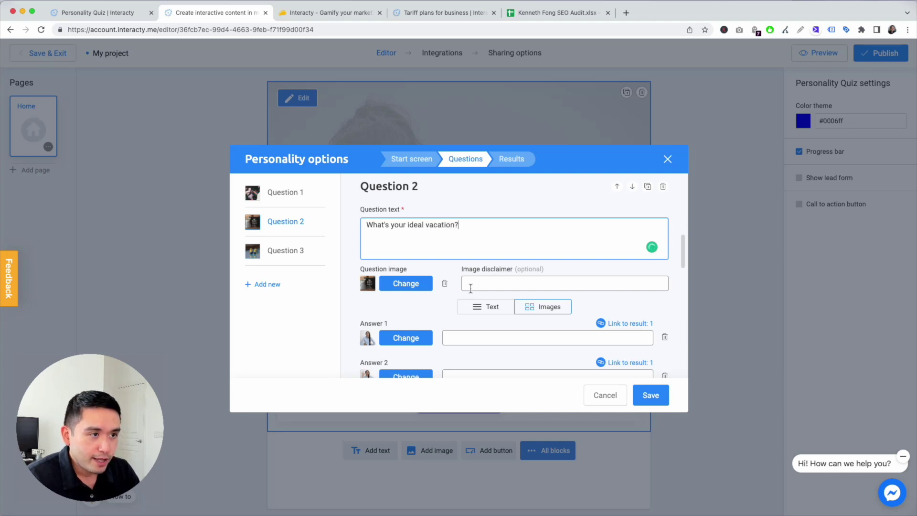
Step: Search 'vacation' and select the suitcase photo for Question 2's image
click(393, 285)
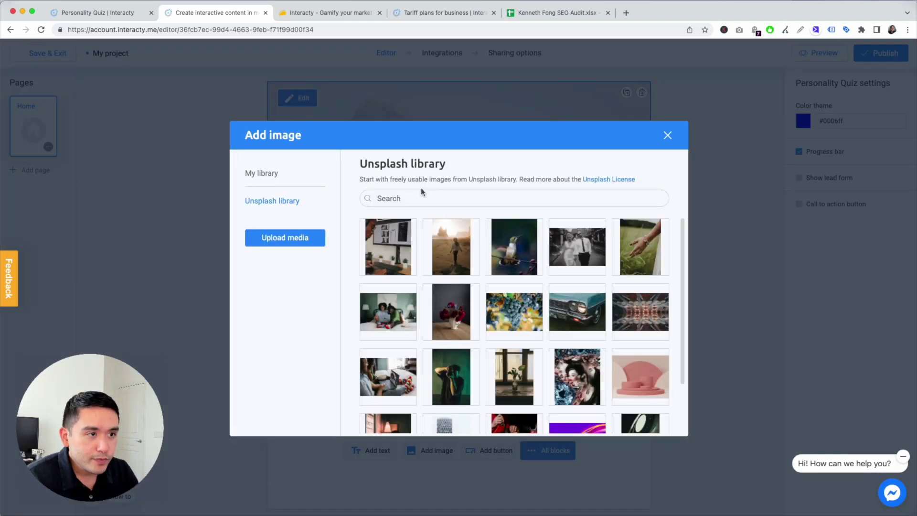
text(vacation)
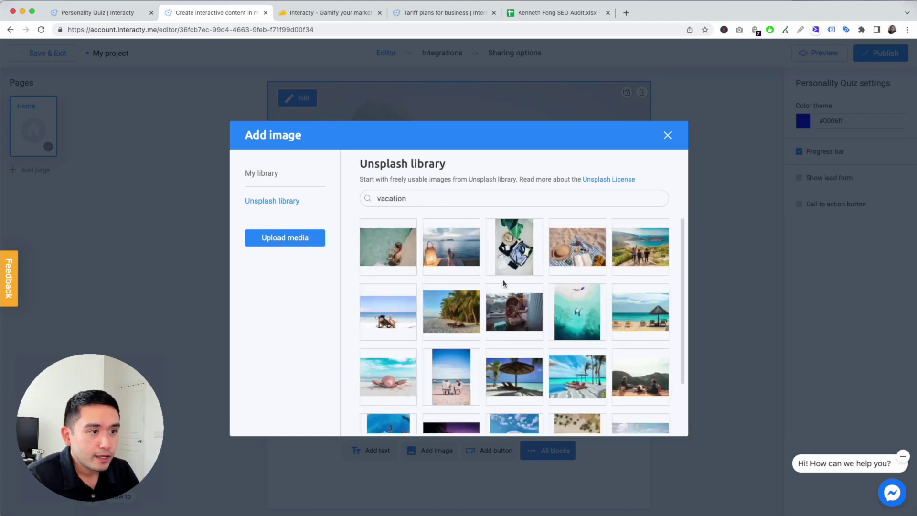
click(507, 237)
Step: Place the vacation photo on Question 2 and delete its two extra answers
click(620, 417)
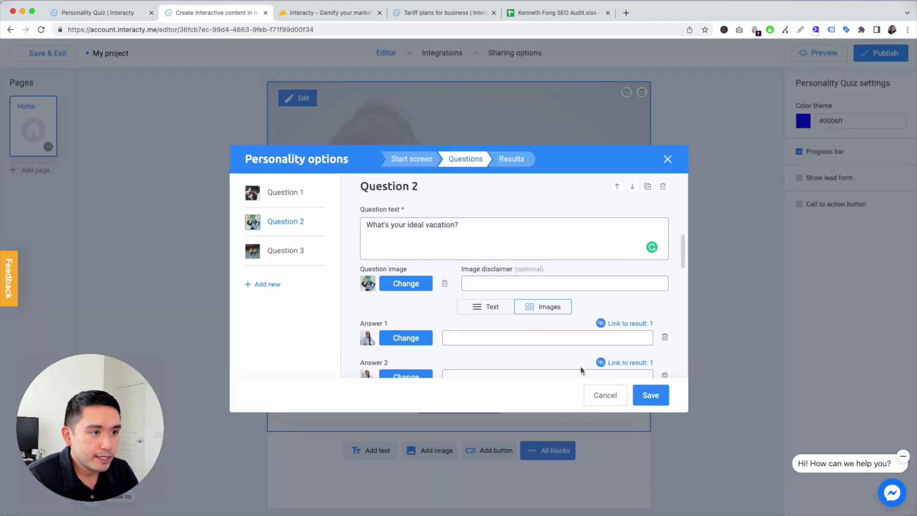
scroll(504, 319, down, 5)
click(664, 276)
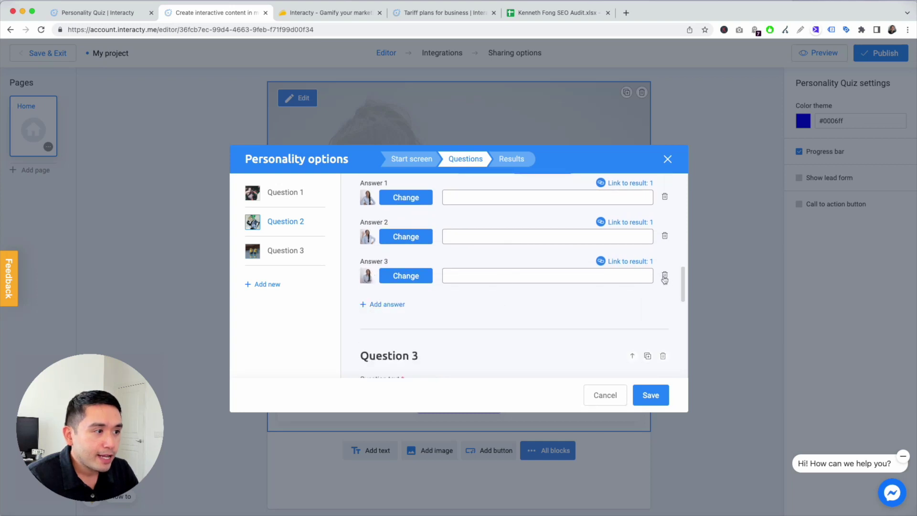
click(665, 277)
scroll(440, 218, up, 2)
Step: Give Answer 1 a 'hiking' stock photo
click(407, 238)
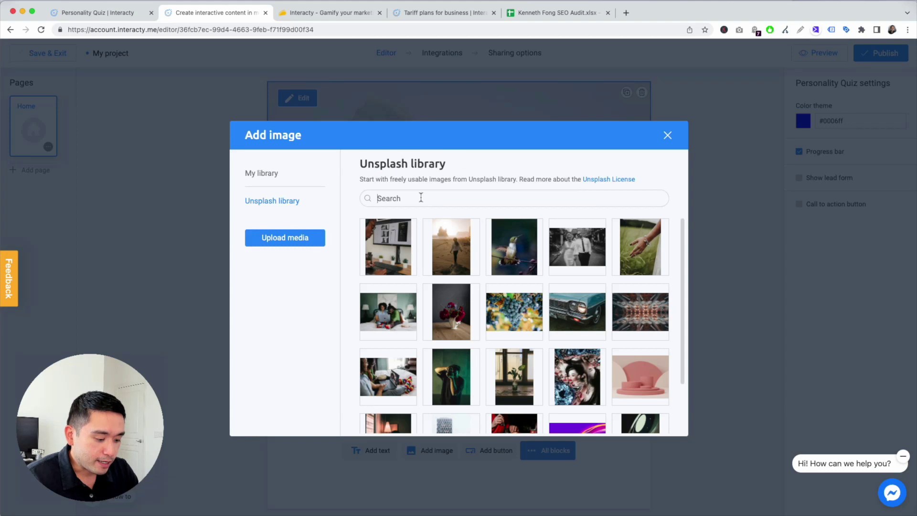
click(421, 197)
text(hiking)
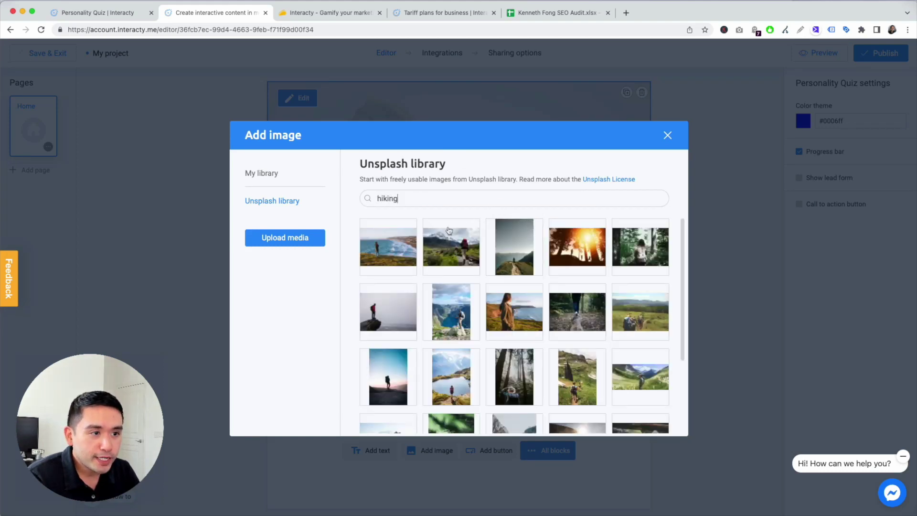
click(388, 246)
click(647, 420)
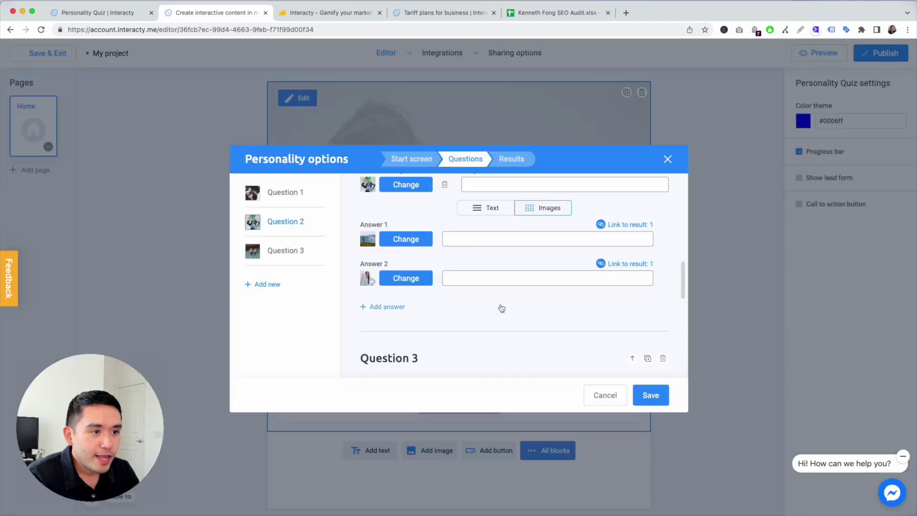
Step: Give Answer 2 an amusement-park stock photo
click(394, 278)
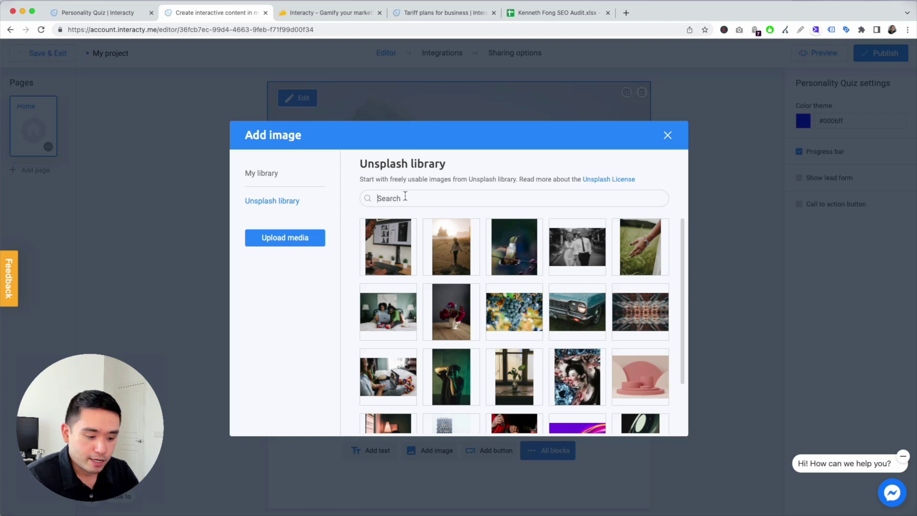
text(amus)
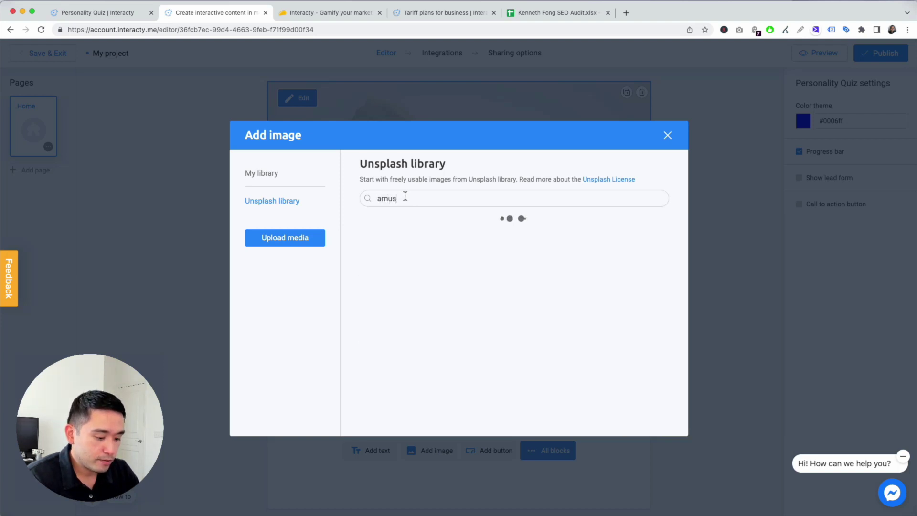
text(ment par)
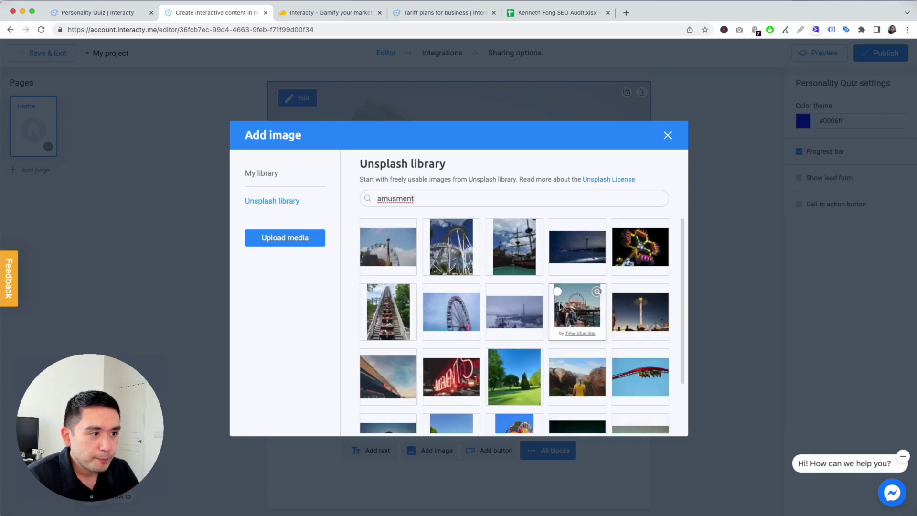
scroll(560, 305, down, 2)
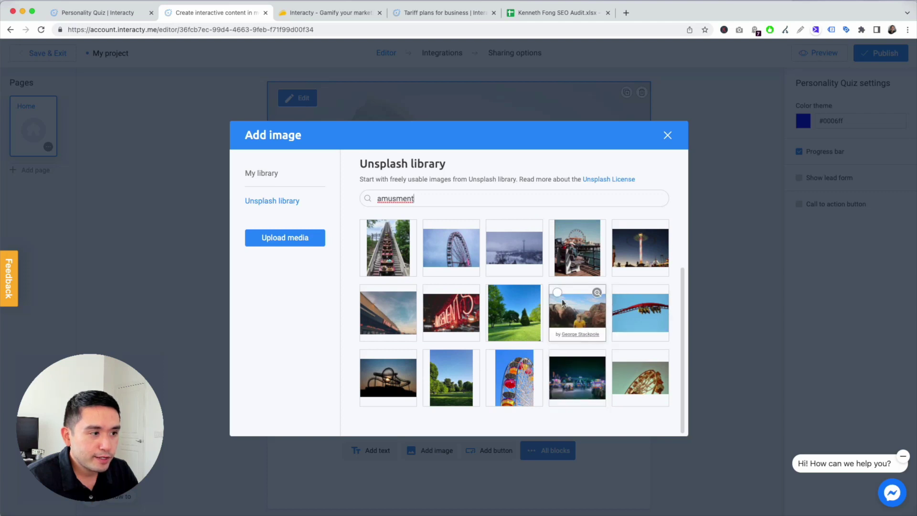
scroll(562, 302, up, 2)
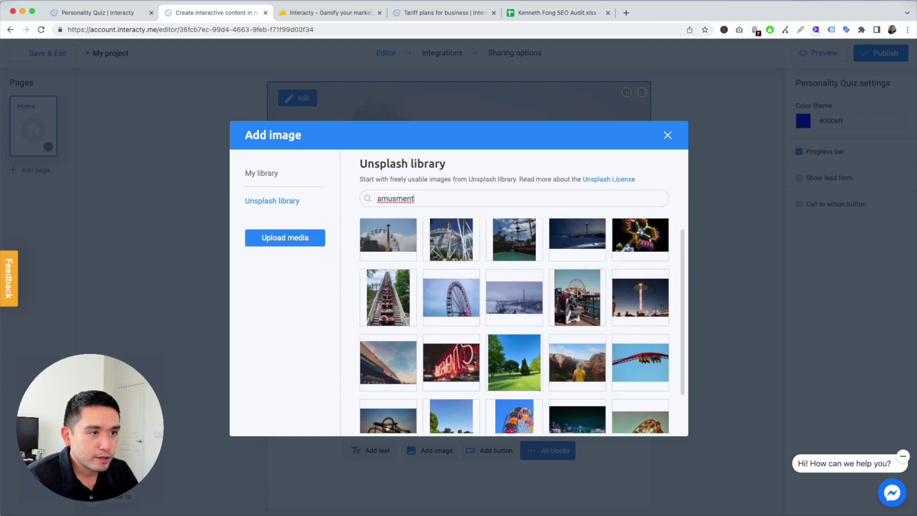
click(563, 286)
click(637, 417)
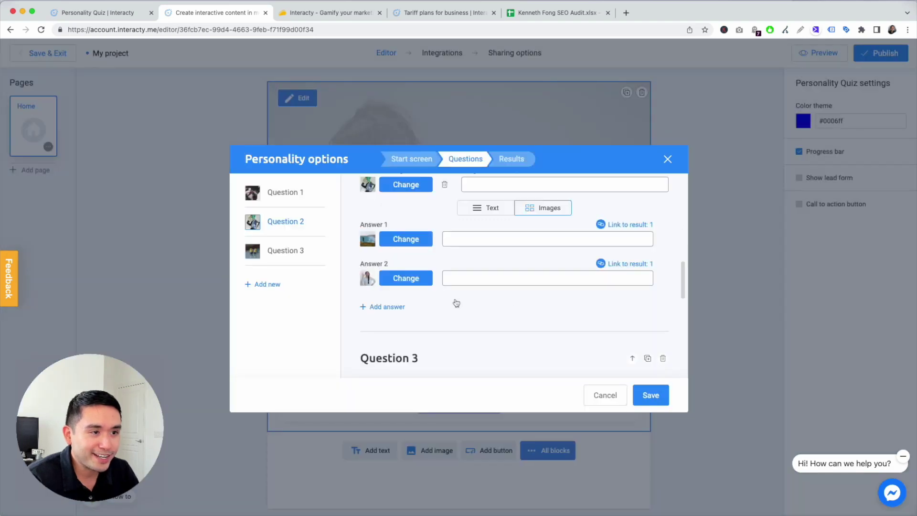
Step: Link Answer 1 to Introvert and Answer 2 to Extrovert as Related, then save
scroll(456, 304, up, 3)
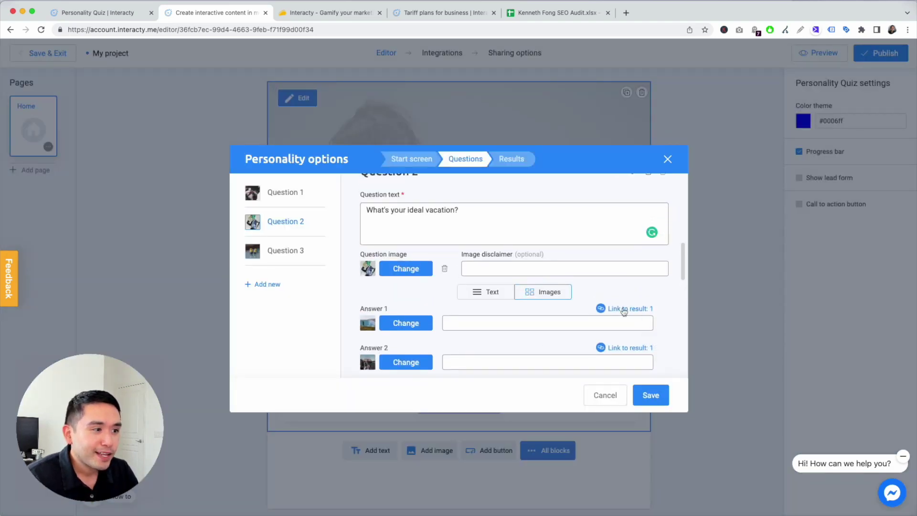
click(624, 310)
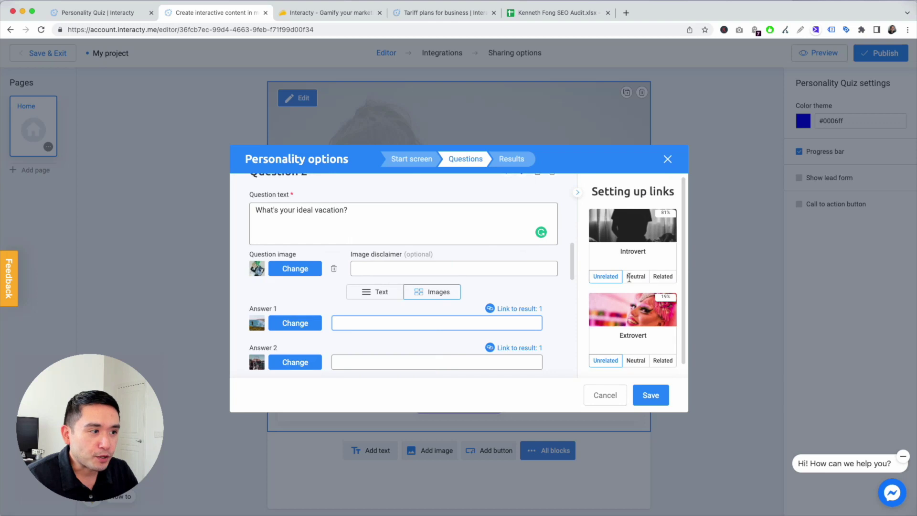
click(663, 276)
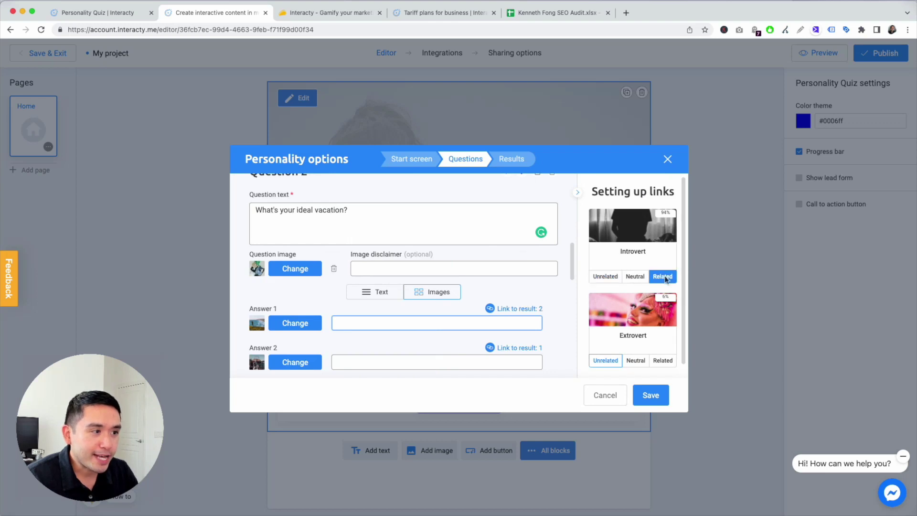
click(520, 353)
click(662, 361)
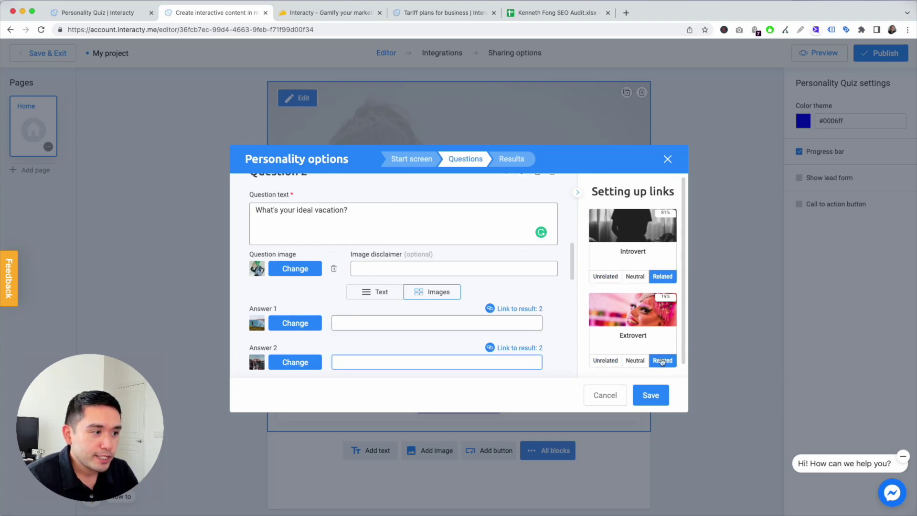
click(645, 390)
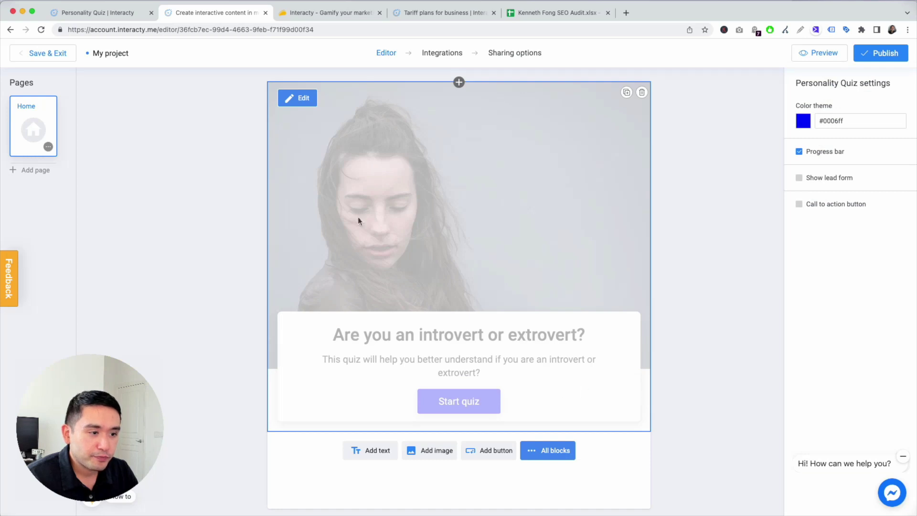
Step: Rewrite Question 3's text to ask about spare-time activities
click(297, 98)
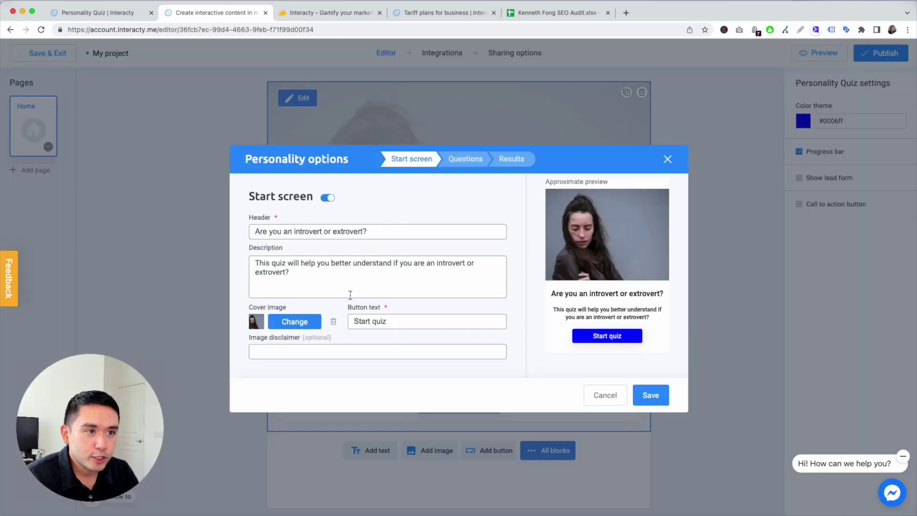
click(446, 162)
click(292, 251)
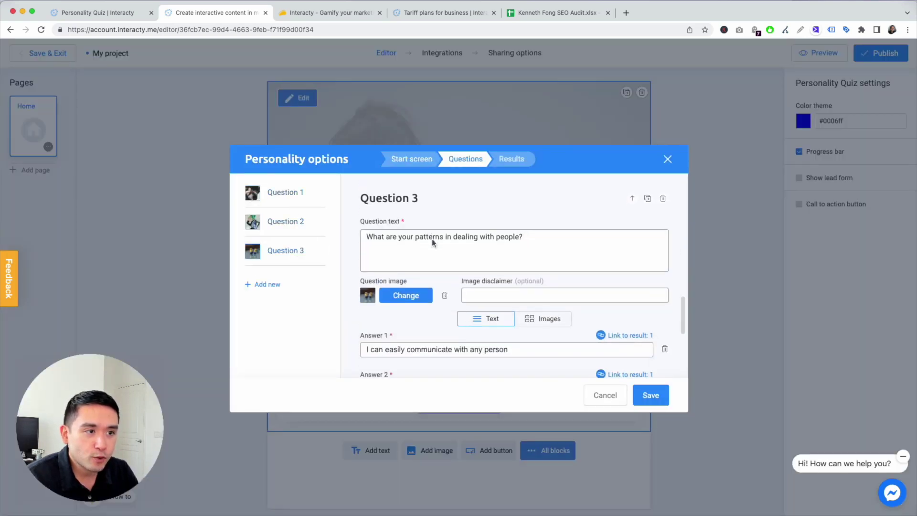
triple_click(458, 238)
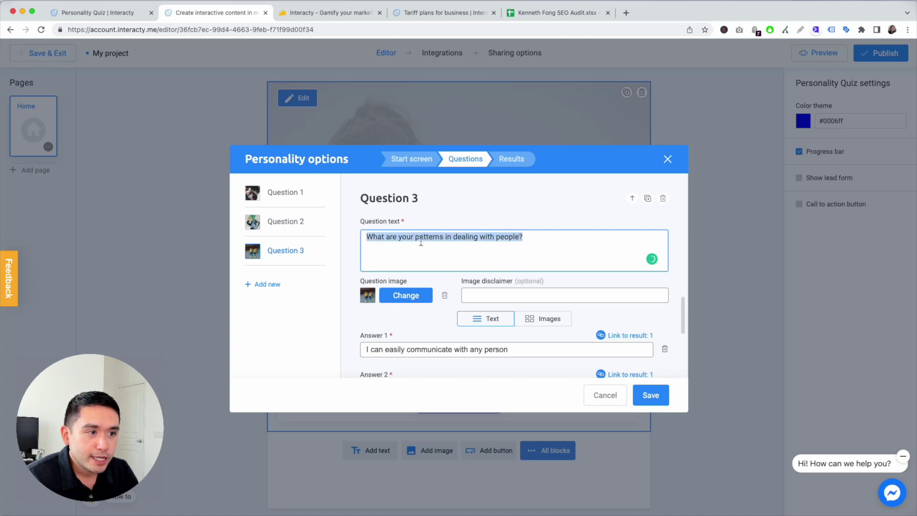
scroll(443, 244, down, 1)
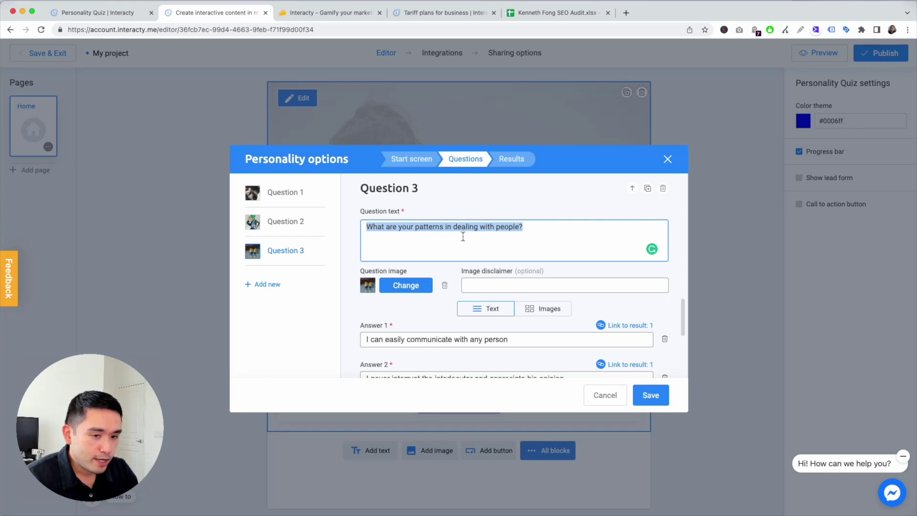
text(What do you like to do on your spare time?)
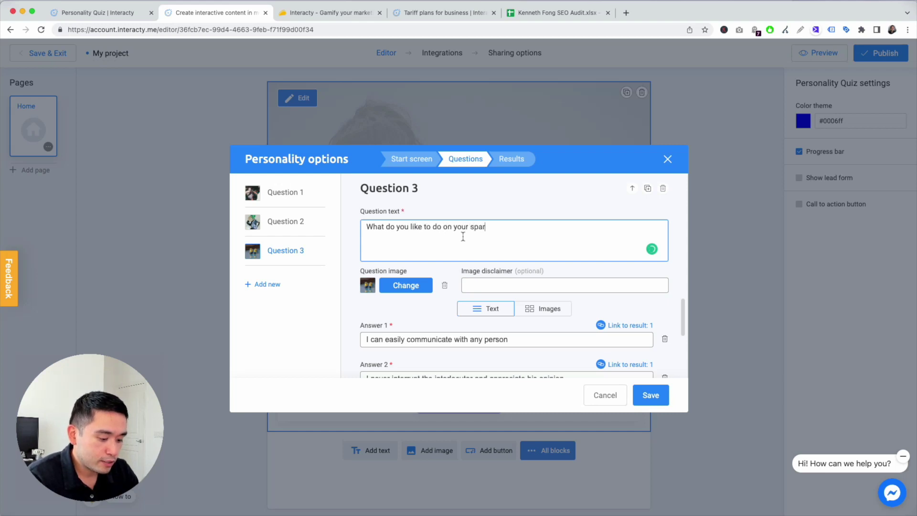
Step: Rename Question 3's answers to Read a Book, Visit Friends, Listen to music and Cook dinner
triple_click(501, 339)
text(Read a Book)
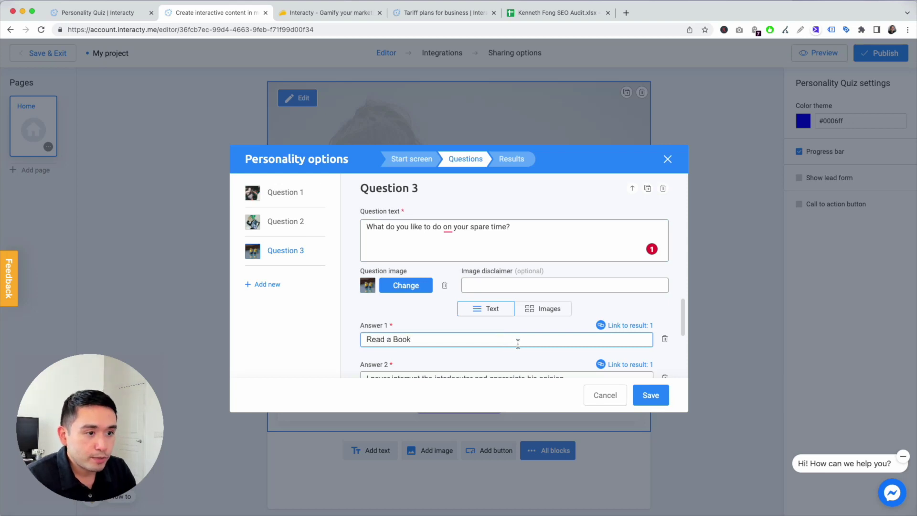
scroll(518, 342, down, 2)
triple_click(520, 325)
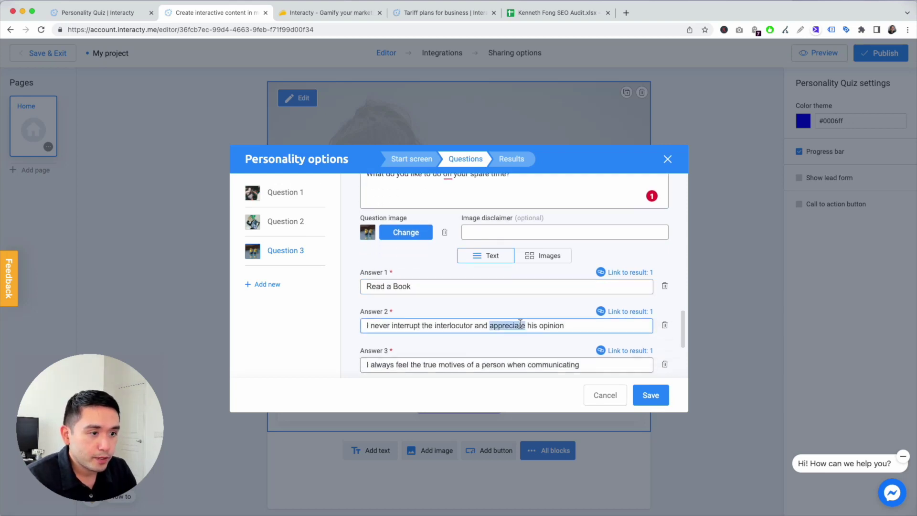
text(Visit Friends)
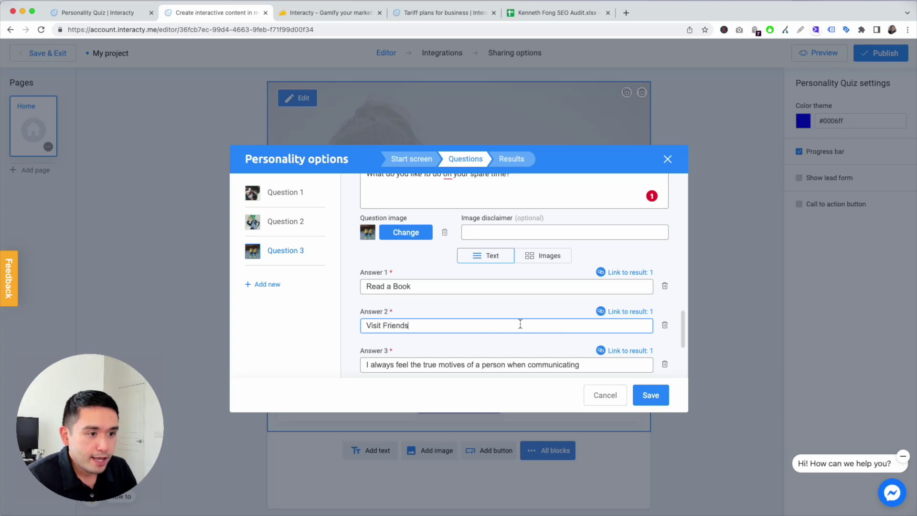
scroll(520, 324, down, 1)
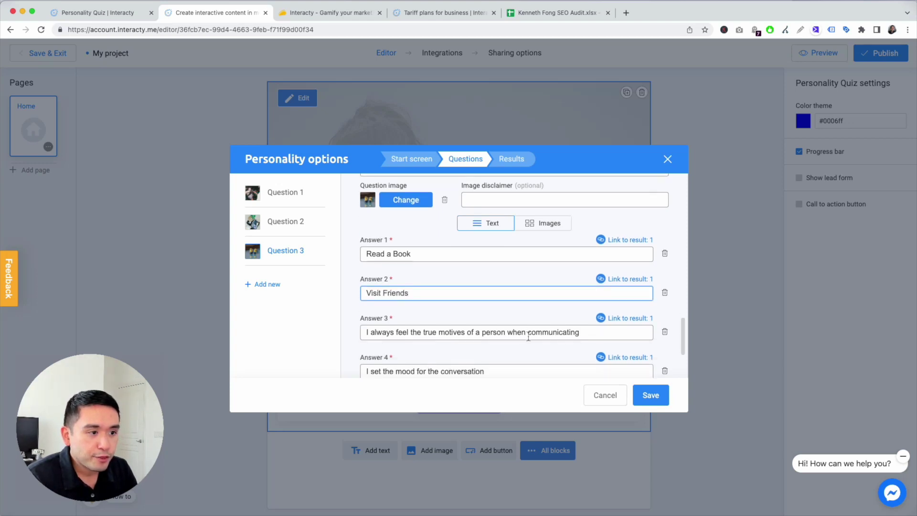
triple_click(528, 333)
text(L)
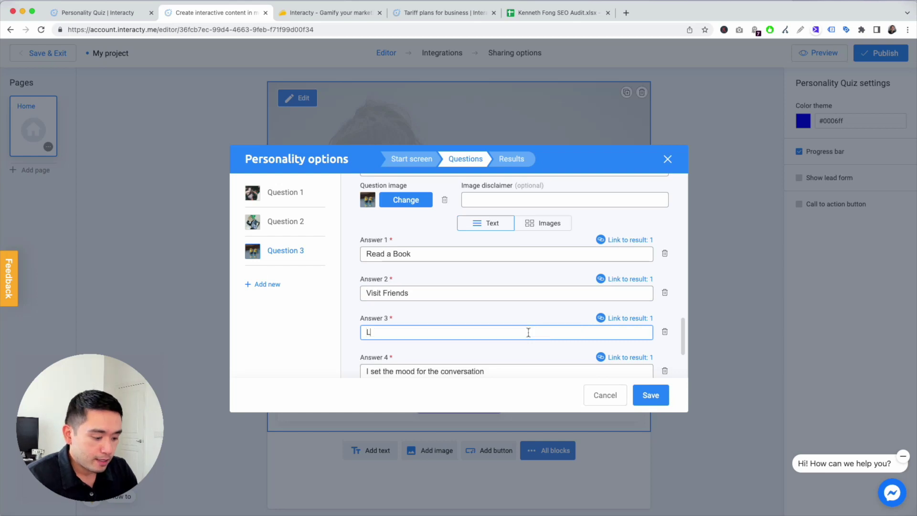
text(isten to music)
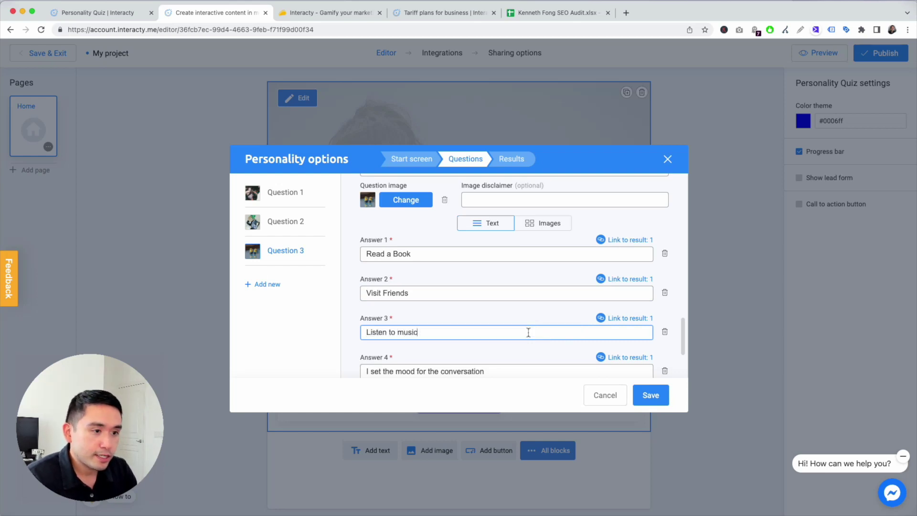
scroll(528, 333, down, 1)
triple_click(522, 345)
text(Cook dinner)
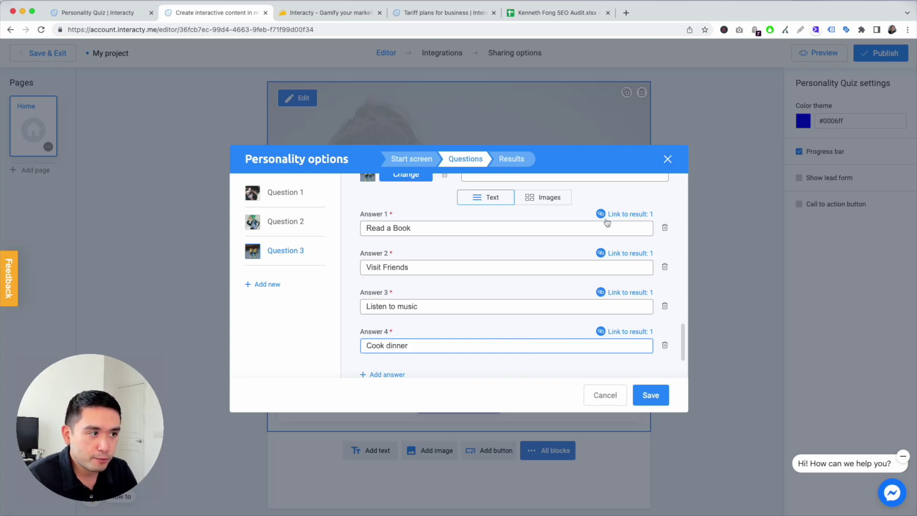
click(608, 214)
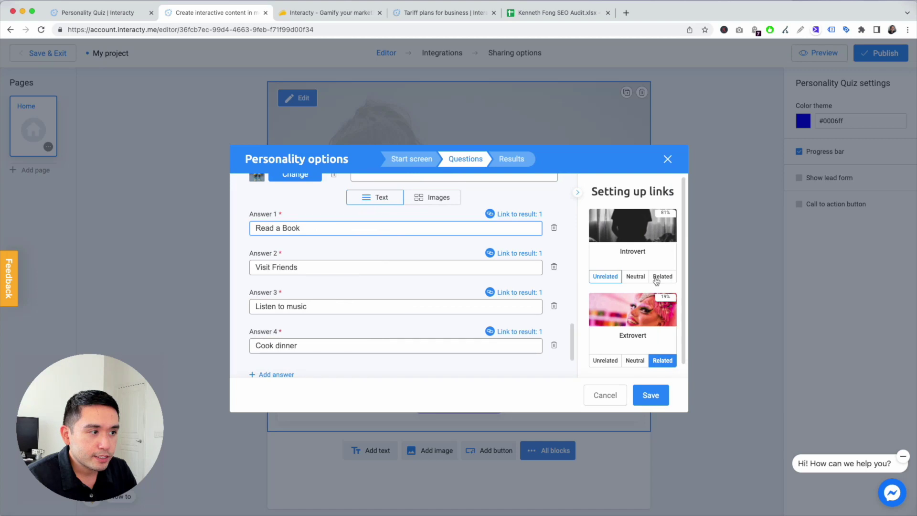
Step: Link Read a Book to Introvert and Visit Friends to Extrovert as Related
click(656, 280)
click(520, 255)
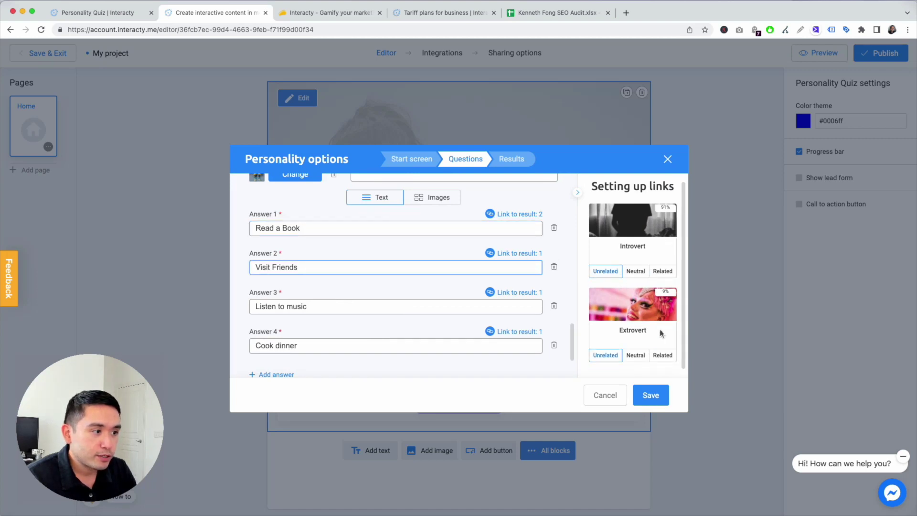
scroll(660, 328, down, 1)
click(664, 352)
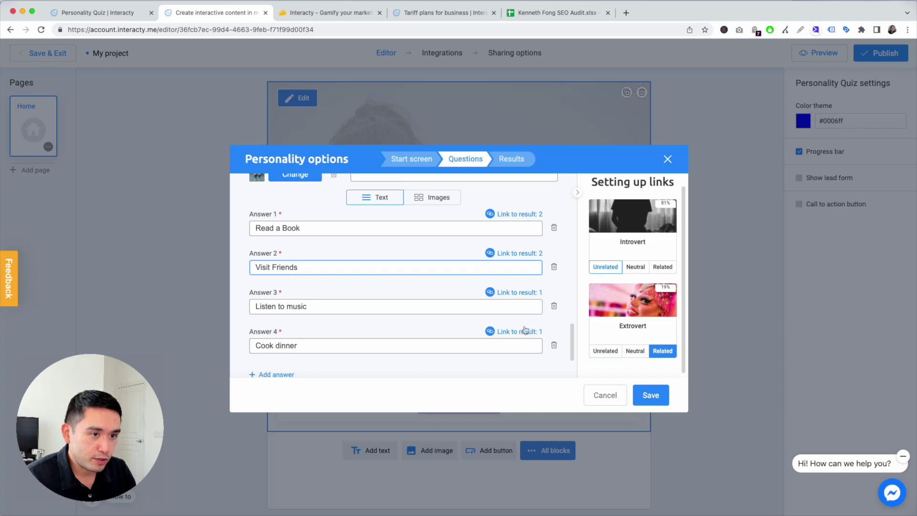
click(517, 294)
scroll(624, 310, up, 1)
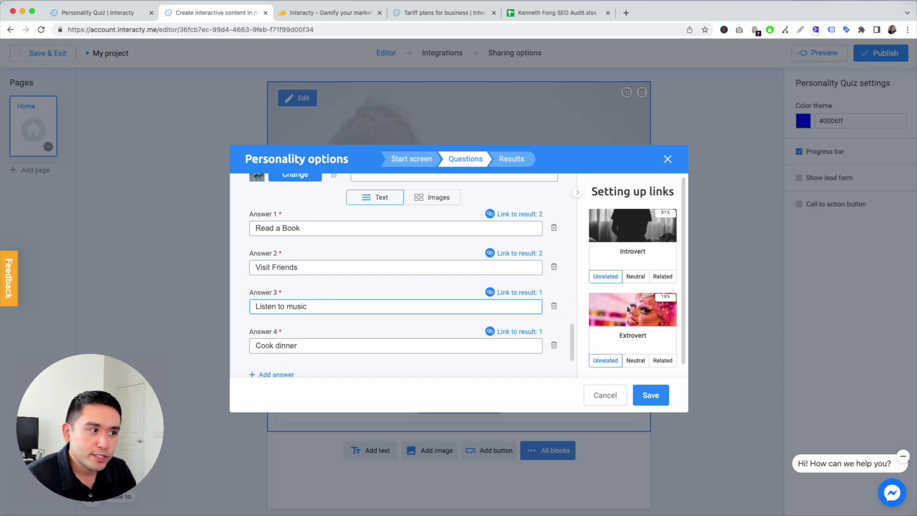
Step: Set Answer 3 neutral for both results and save the personality options
click(637, 278)
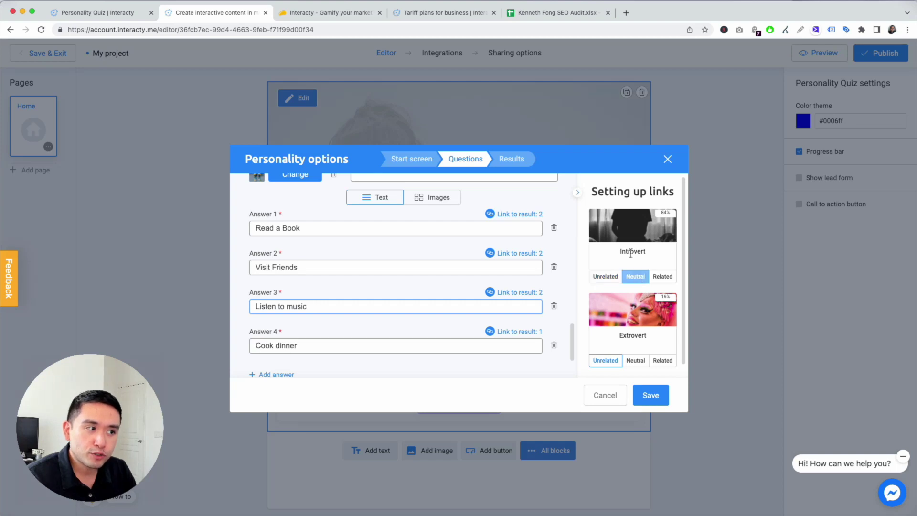
click(638, 361)
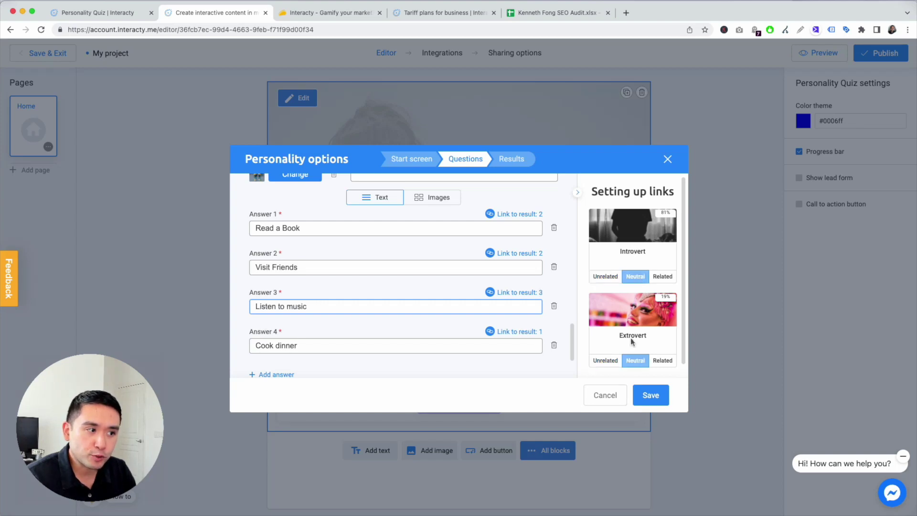
click(537, 341)
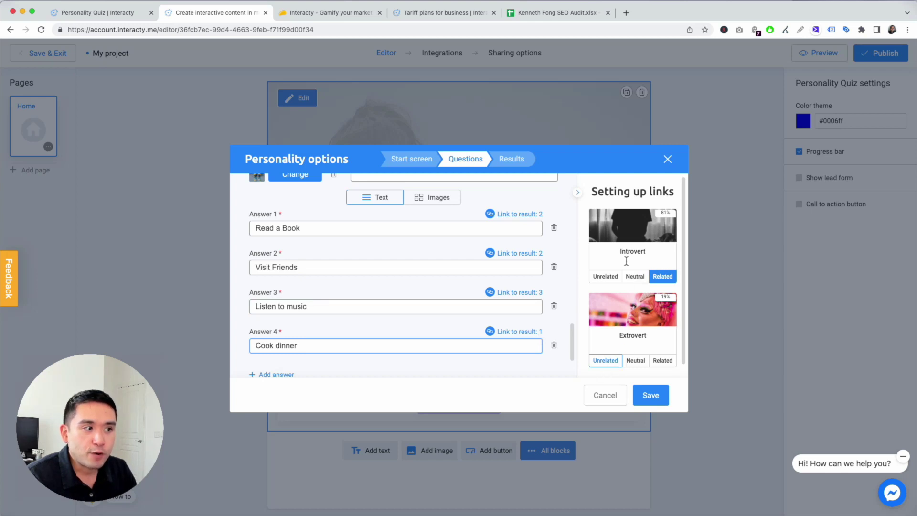
click(646, 396)
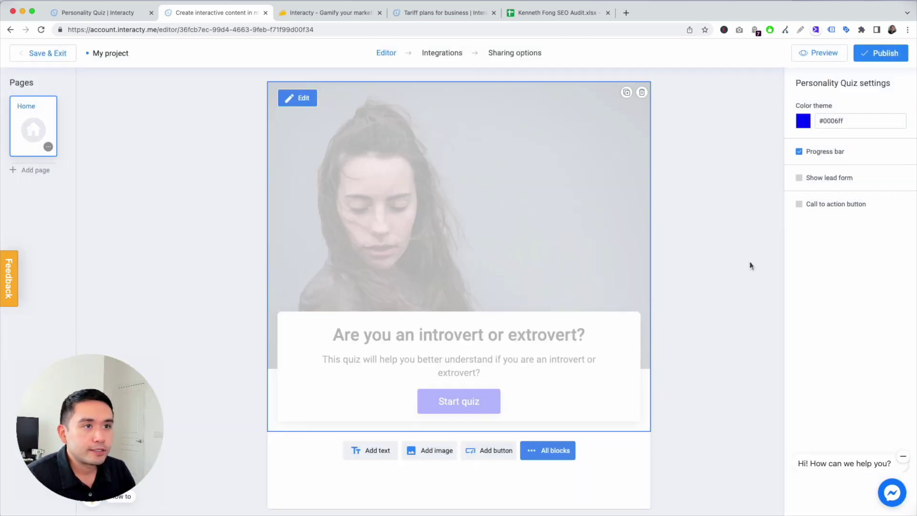
click(747, 210)
Step: Play the desktop preview: At Parties, the beach picture, Read a Book
click(803, 54)
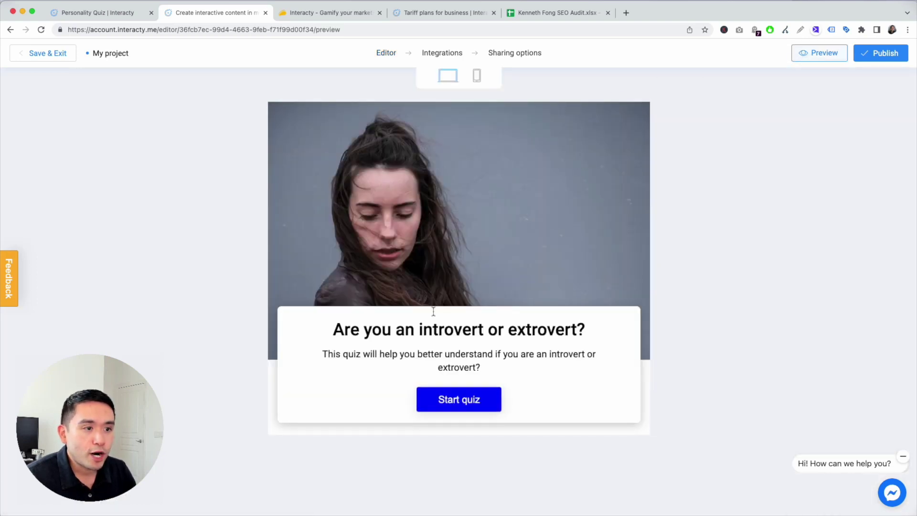
click(463, 401)
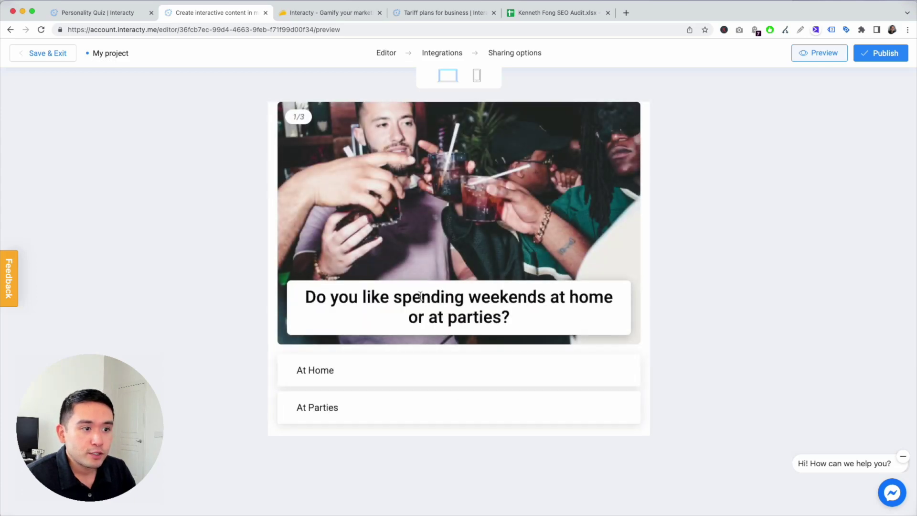
click(329, 410)
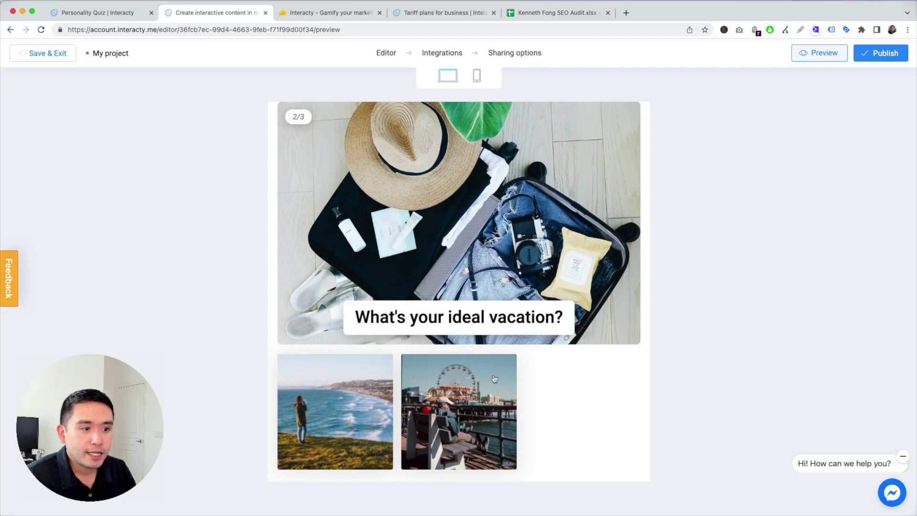
click(309, 412)
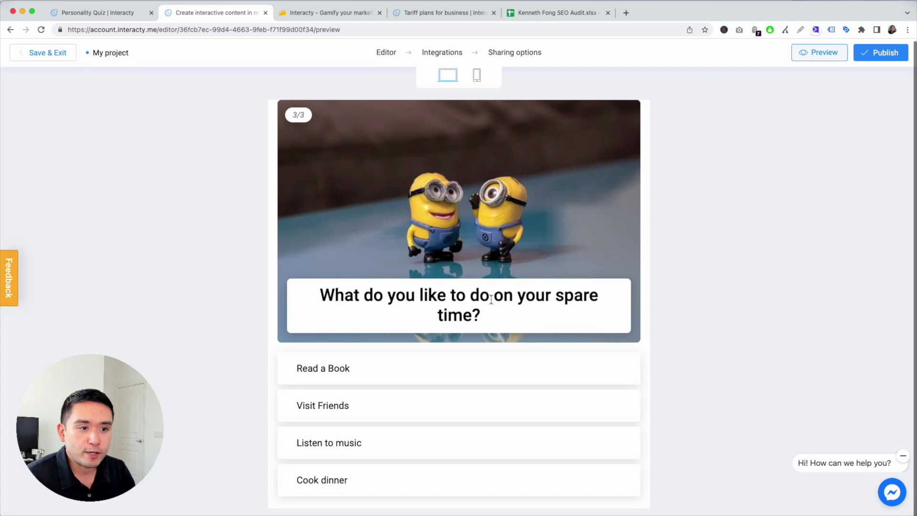
click(311, 375)
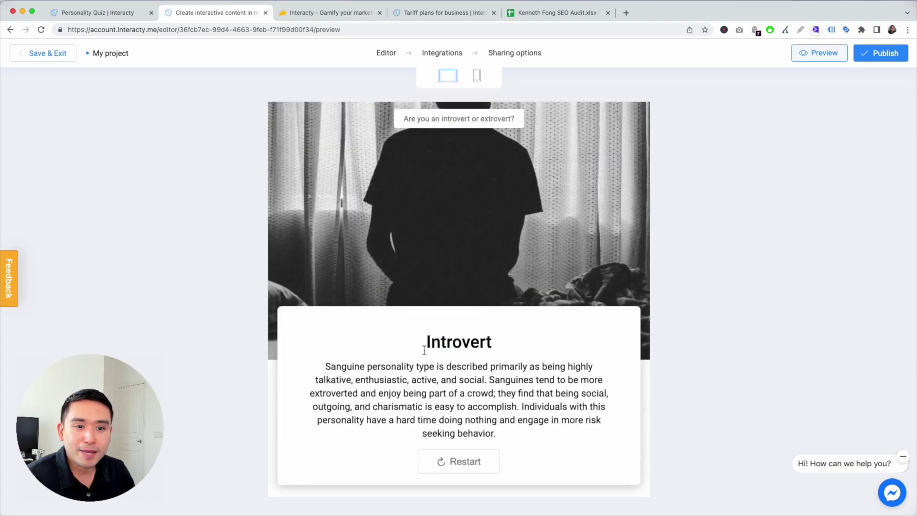
Step: Restart the quiz in the phone-layout preview, then publish it
click(453, 460)
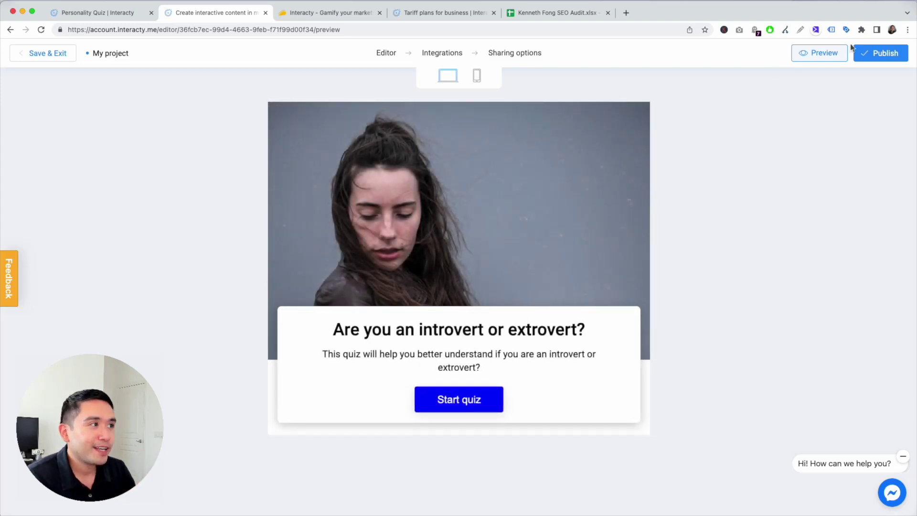
click(476, 76)
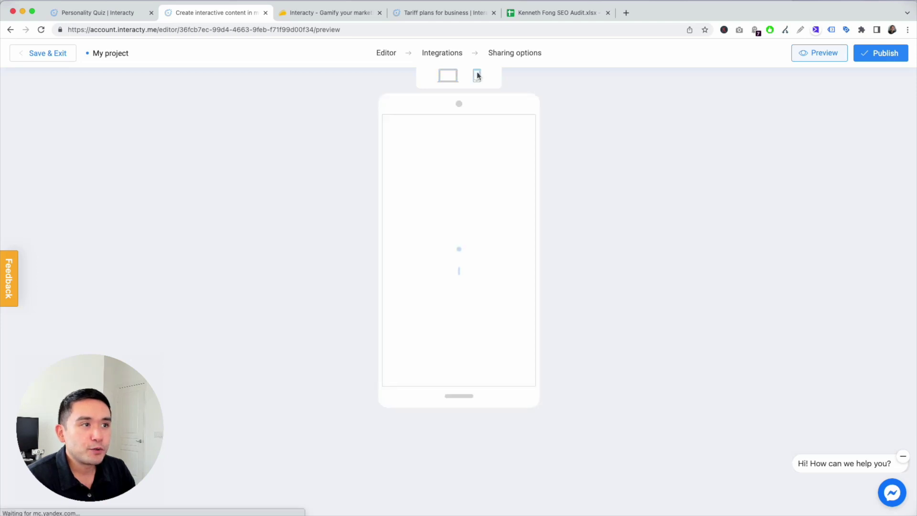
scroll(462, 344, down, 1)
click(467, 352)
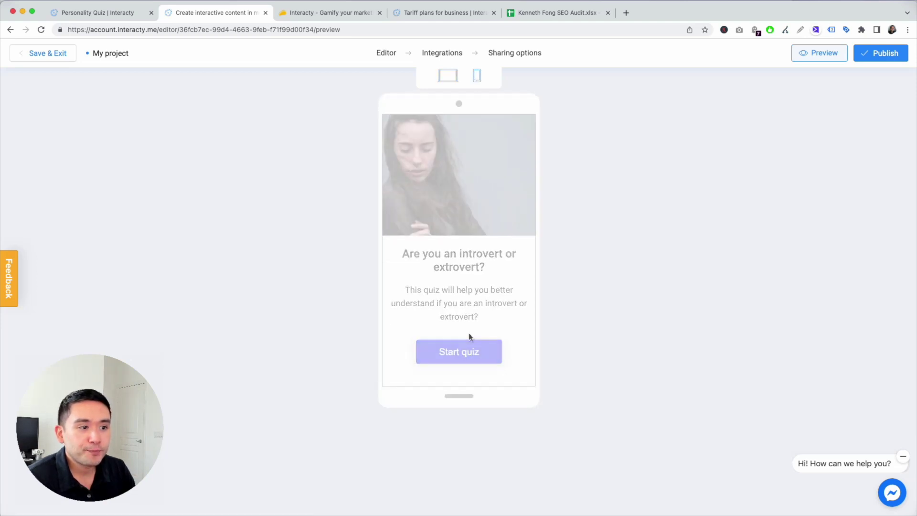
click(873, 55)
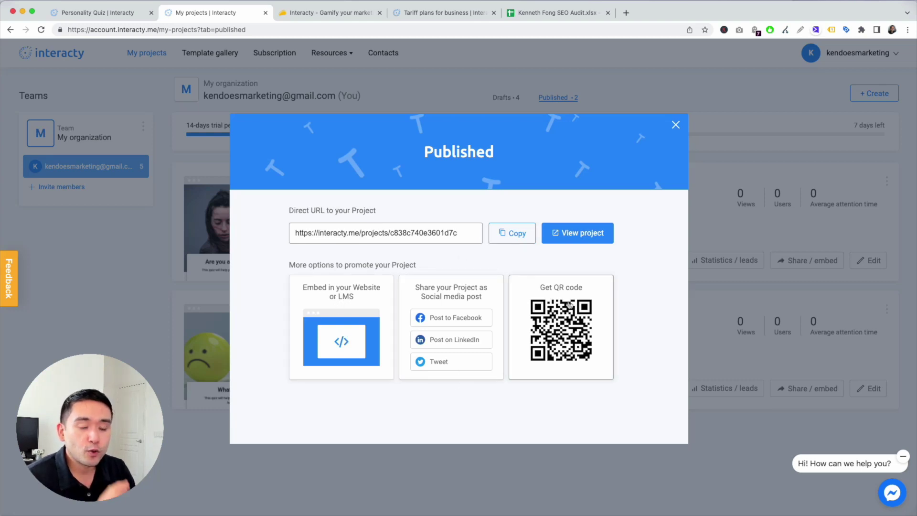
Step: Close the Published dialog and switch to the AppSumo Interacty deal page
click(675, 125)
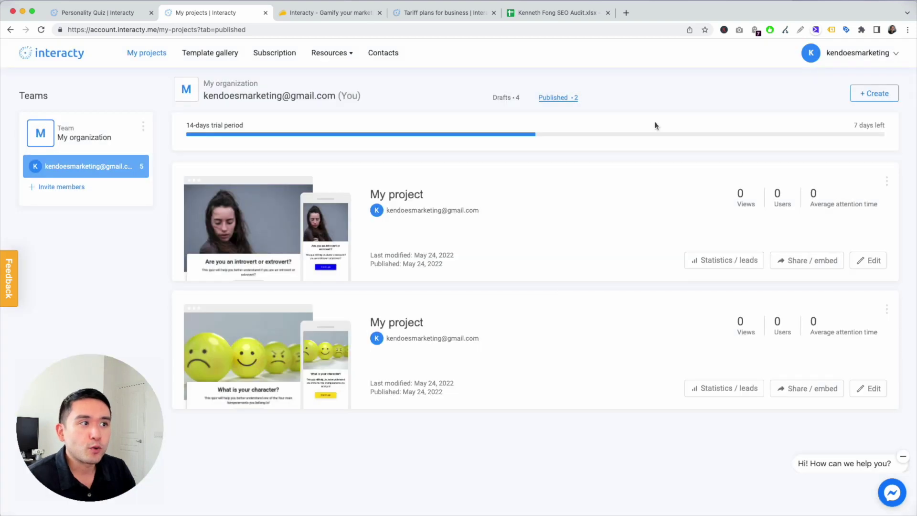
scroll(478, 227, down, 4)
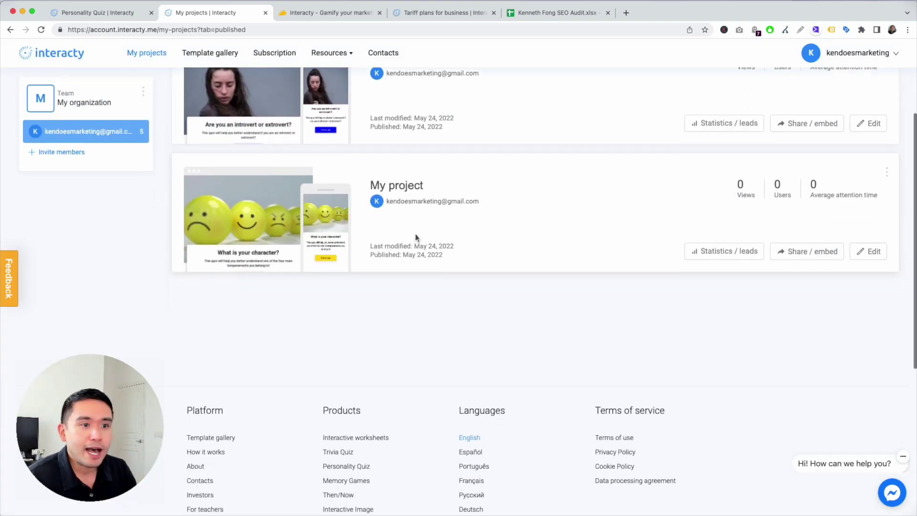
scroll(335, 232, up, 4)
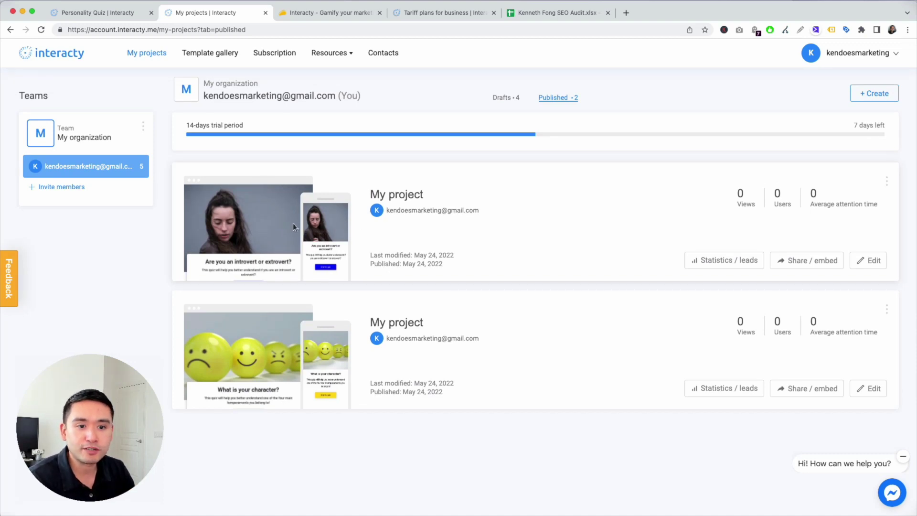
click(302, 16)
Step: Highlight the Professional Plan updates term and Tier 1's websites, members and leads limits
scroll(621, 182, up, 3)
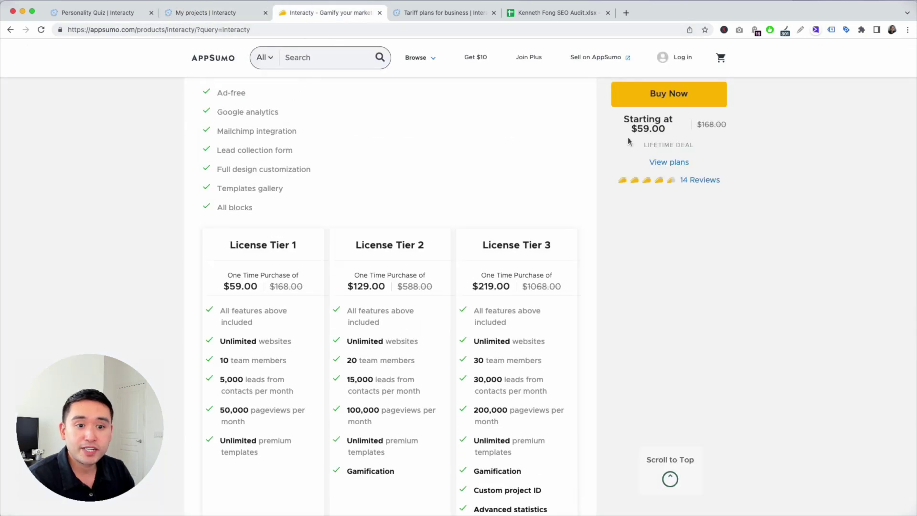
scroll(310, 282, down, 2)
scroll(286, 277, up, 10)
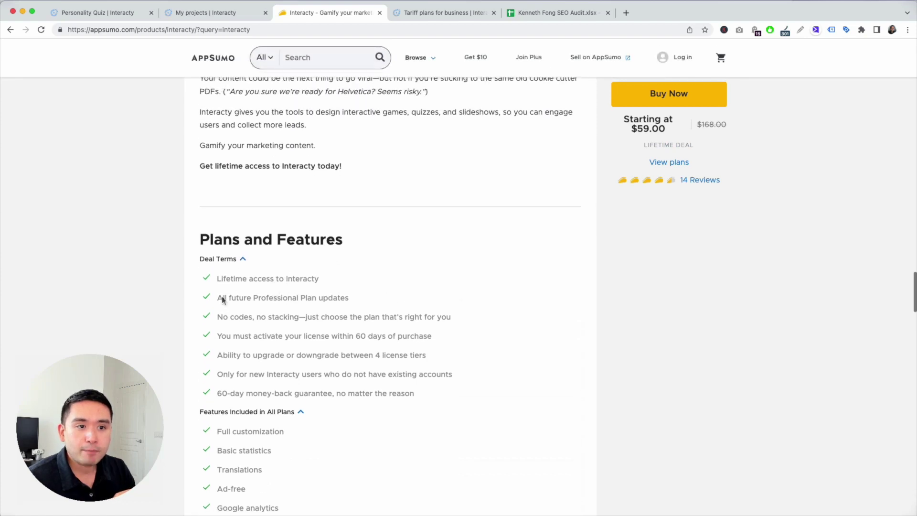
drag(222, 300, 360, 299)
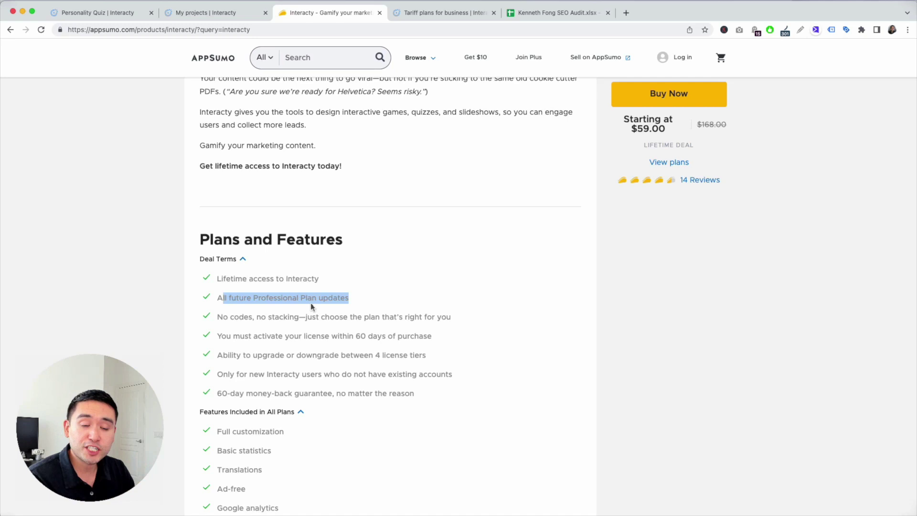
scroll(325, 305, down, 8)
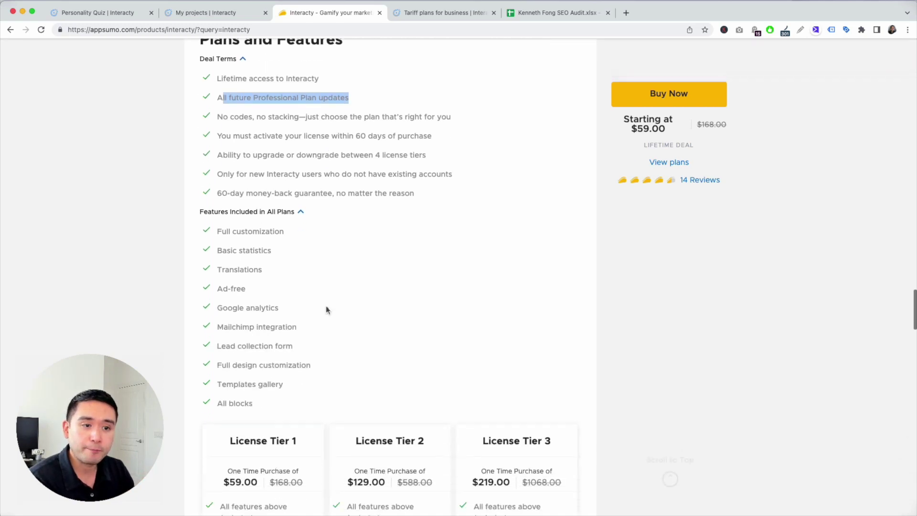
scroll(275, 298, down, 1)
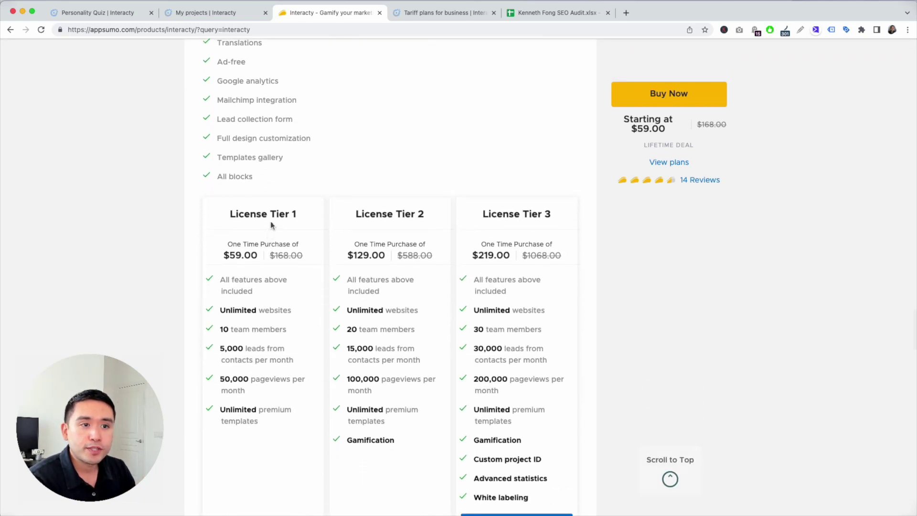
drag(222, 310, 285, 352)
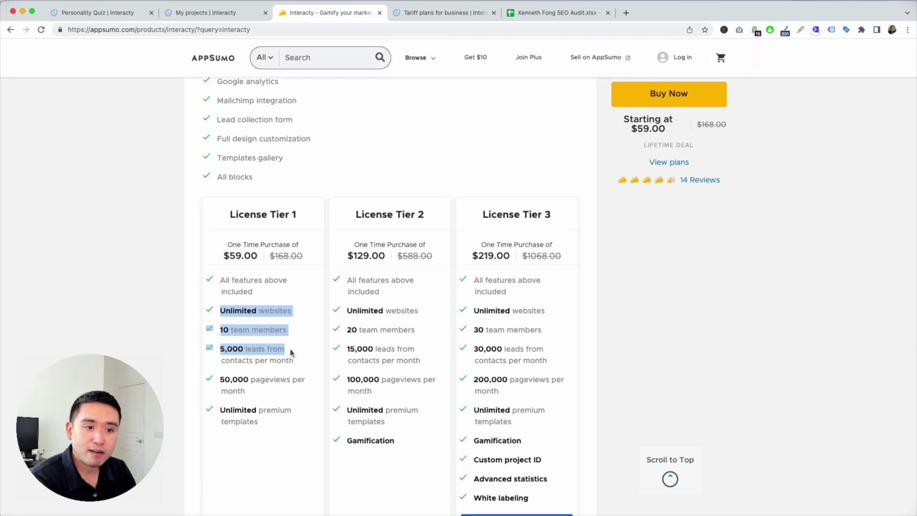
Step: Highlight Tier 2's features, Tier 3's extras including Advanced statistics, and its heading
scroll(282, 373, down, 2)
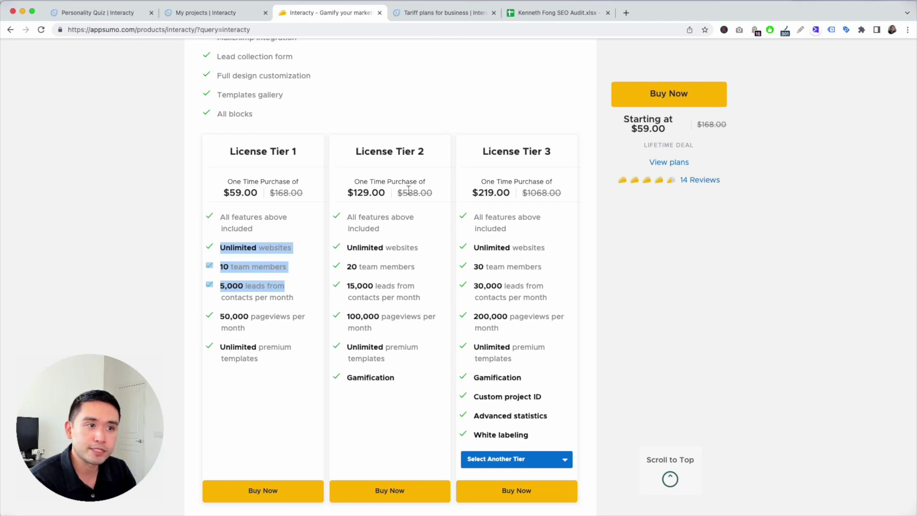
drag(347, 247, 416, 377)
click(417, 377)
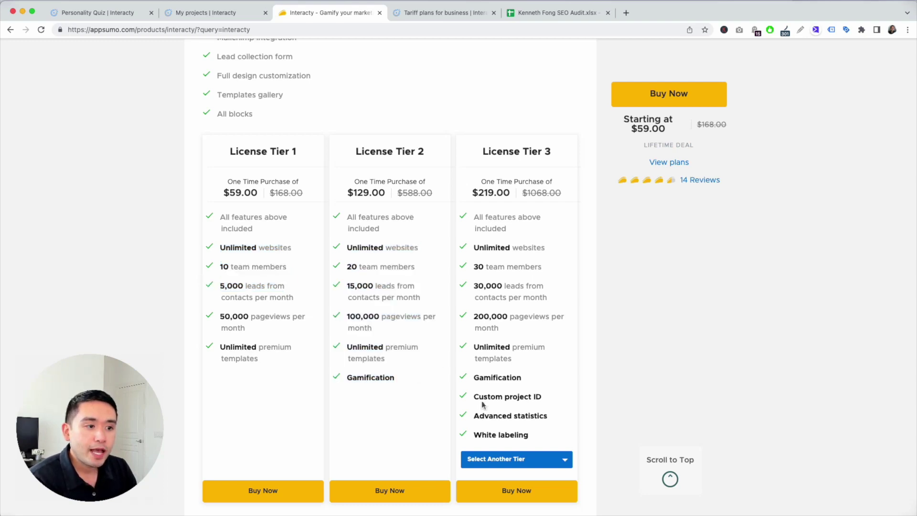
drag(534, 432, 479, 377)
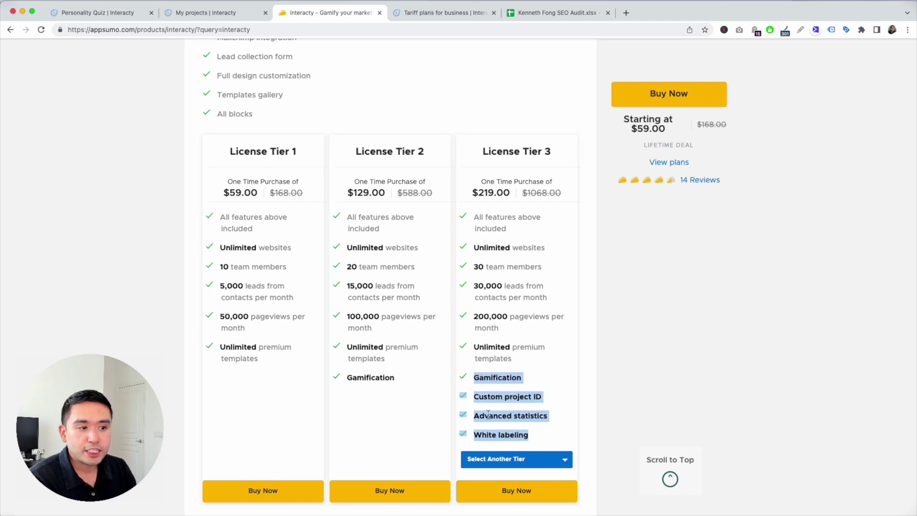
drag(470, 417, 534, 417)
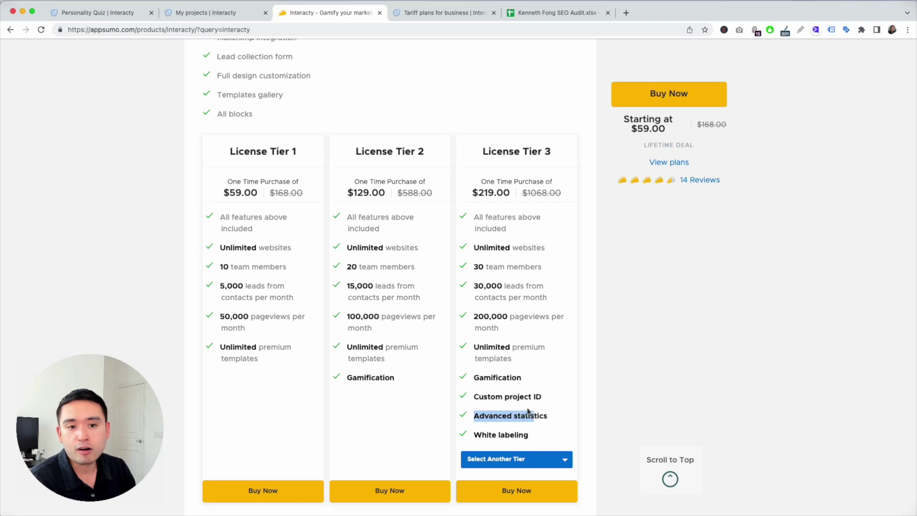
click(521, 409)
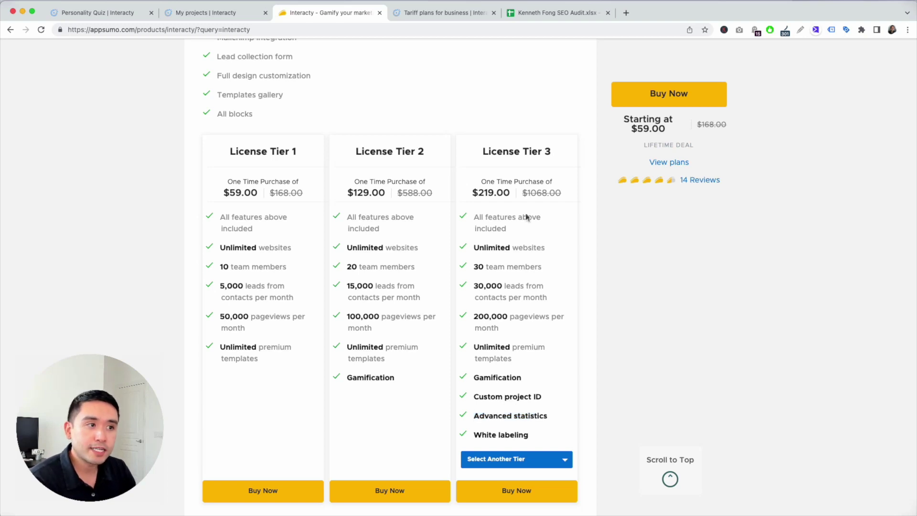
drag(484, 151, 559, 157)
scroll(557, 201, down, 3)
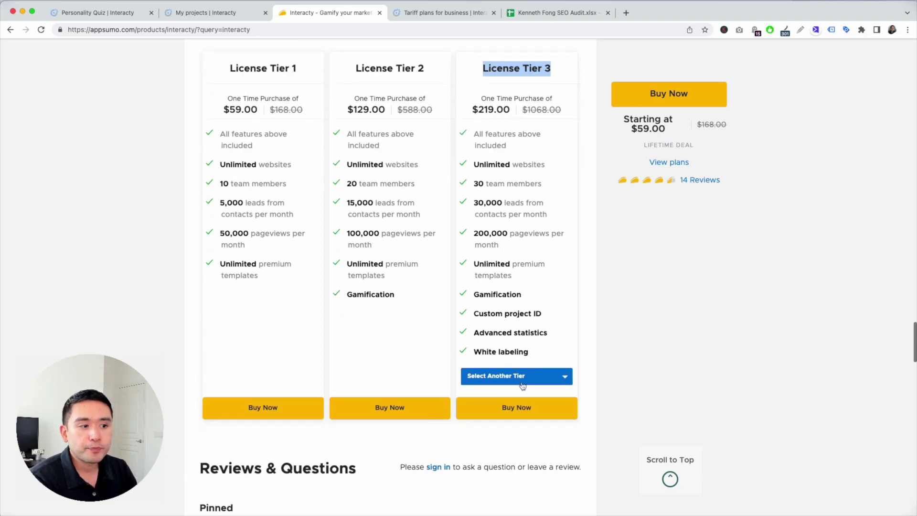
Step: Switch the third card between License Tiers 3 and 4, ending on Tier 4 at $399
click(523, 380)
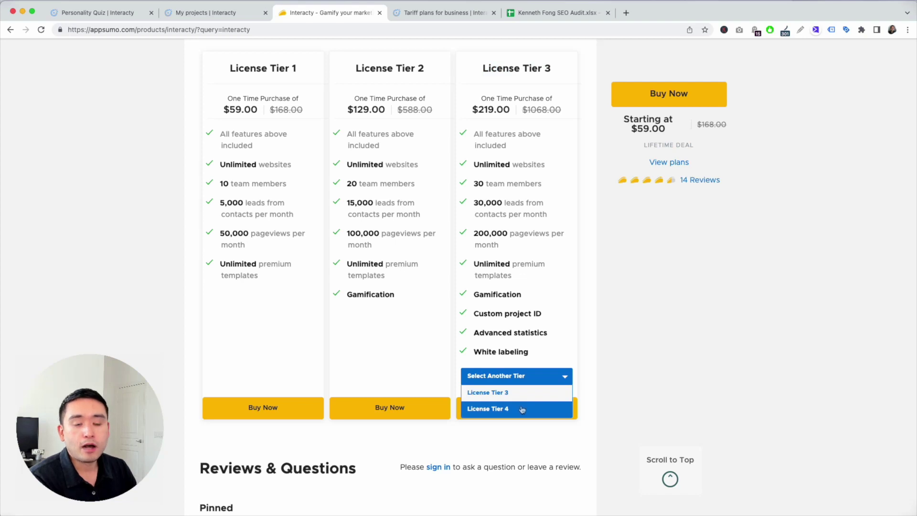
click(522, 410)
click(529, 376)
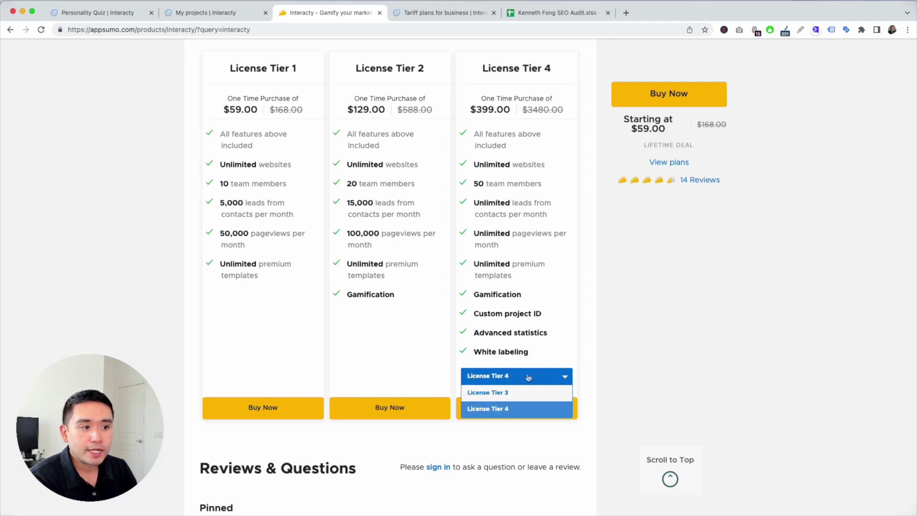
click(527, 392)
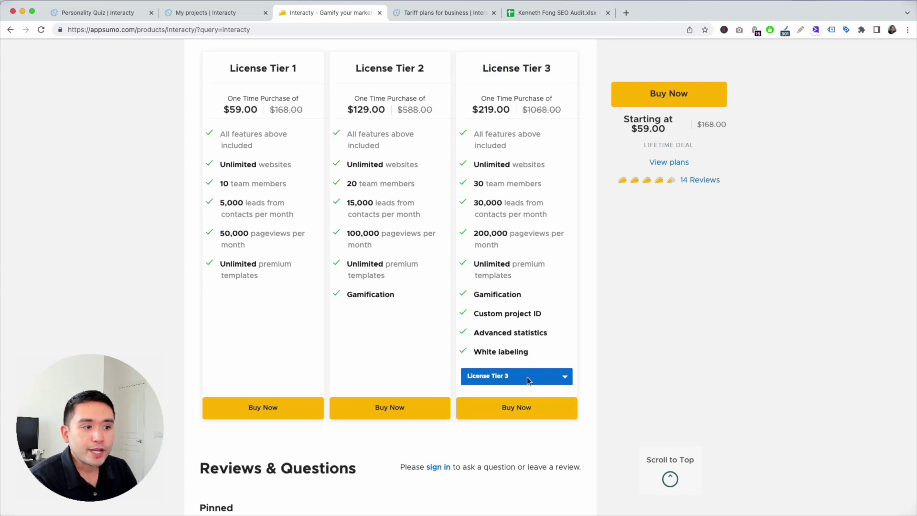
click(528, 379)
click(526, 408)
drag(479, 202, 552, 233)
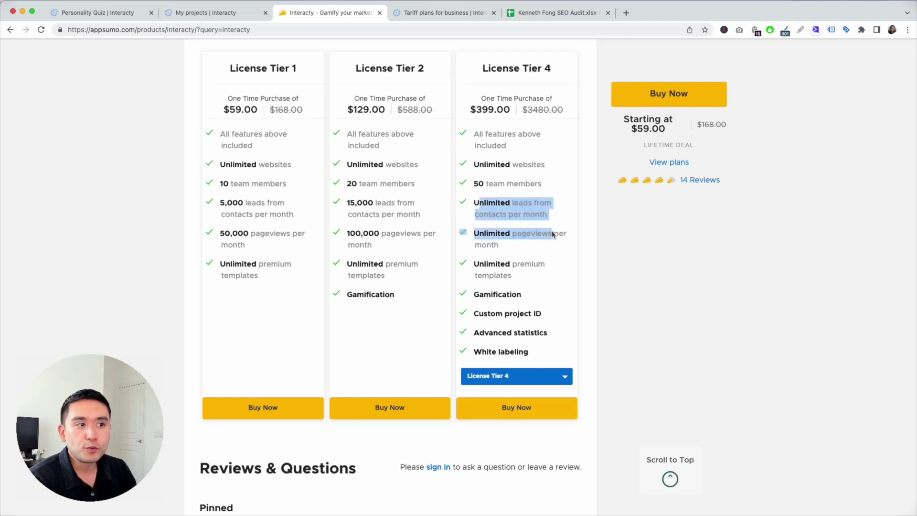
click(553, 227)
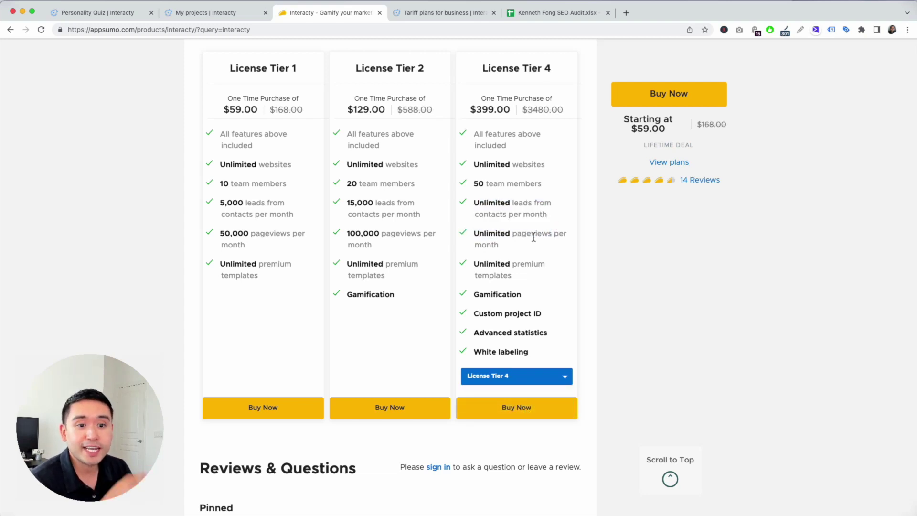
scroll(447, 120, up, 2)
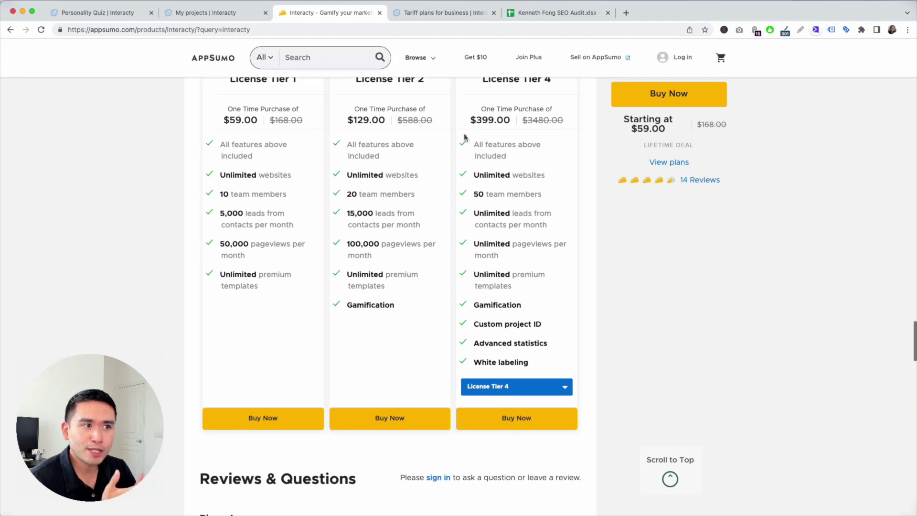
Step: On Interacty's pricing page, compare monthly and annual billing for the Business and Individuals plans
click(421, 15)
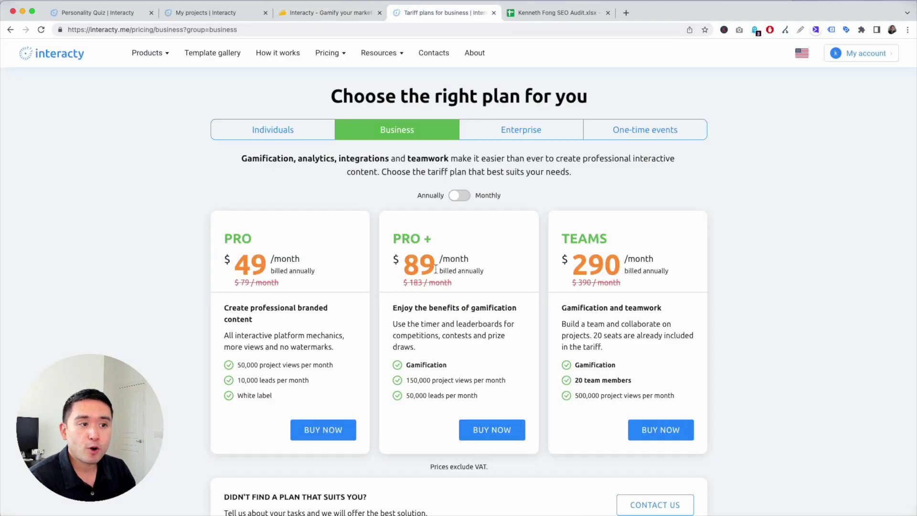
click(459, 196)
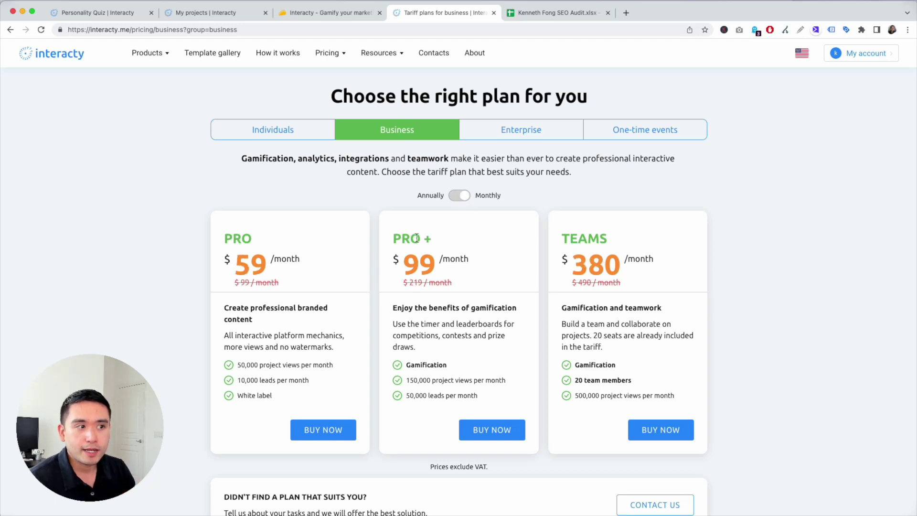
click(273, 126)
click(457, 196)
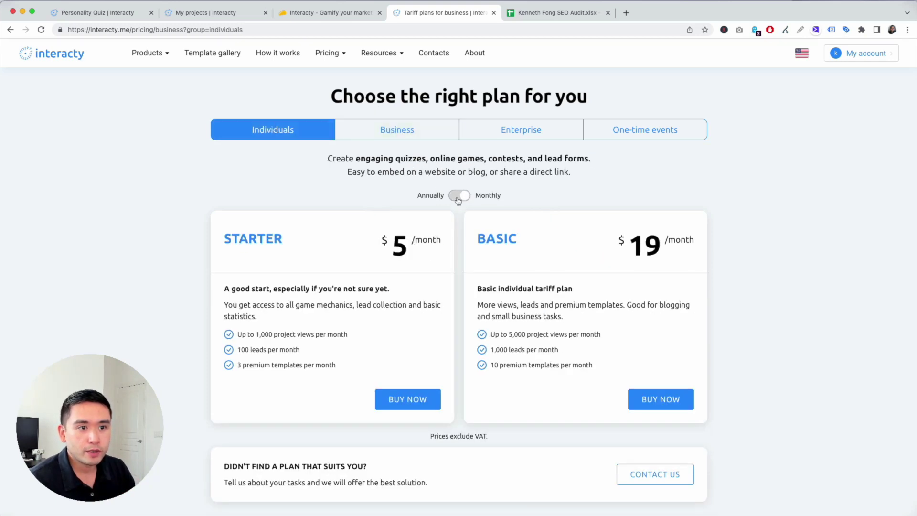
click(456, 196)
Step: Show the Business plans billed monthly at $59, $99 and $380, then return to AppSumo
click(389, 128)
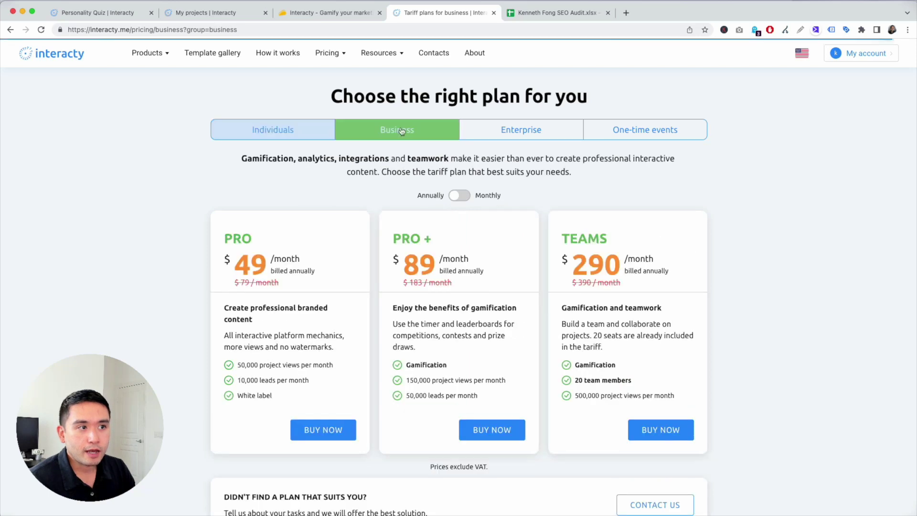
click(454, 200)
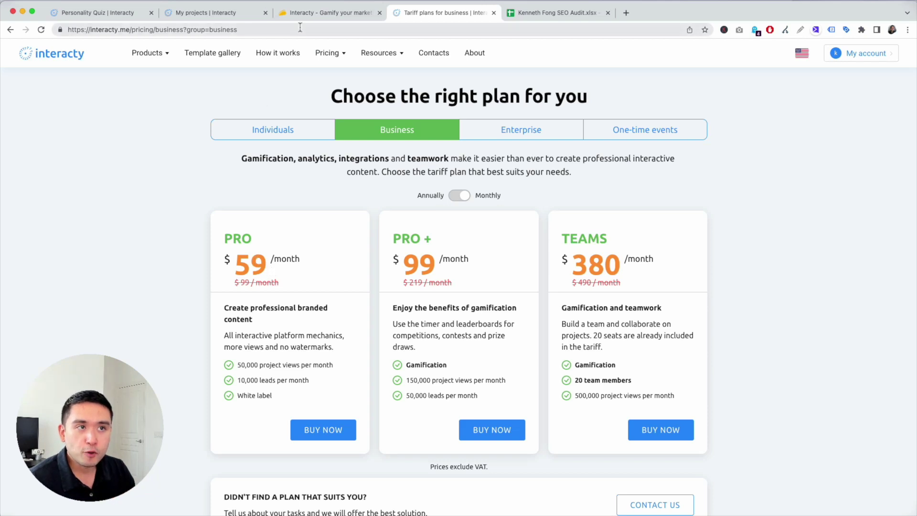
click(318, 13)
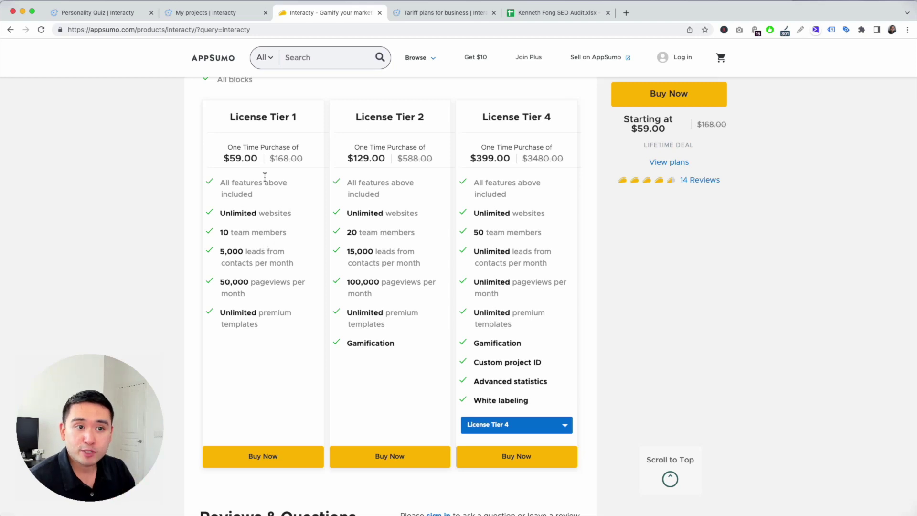
Step: Highlight AppSumo's Tier 1 $59.00 price, then the PRO plan's leads per month on Interacty
drag(235, 159, 261, 159)
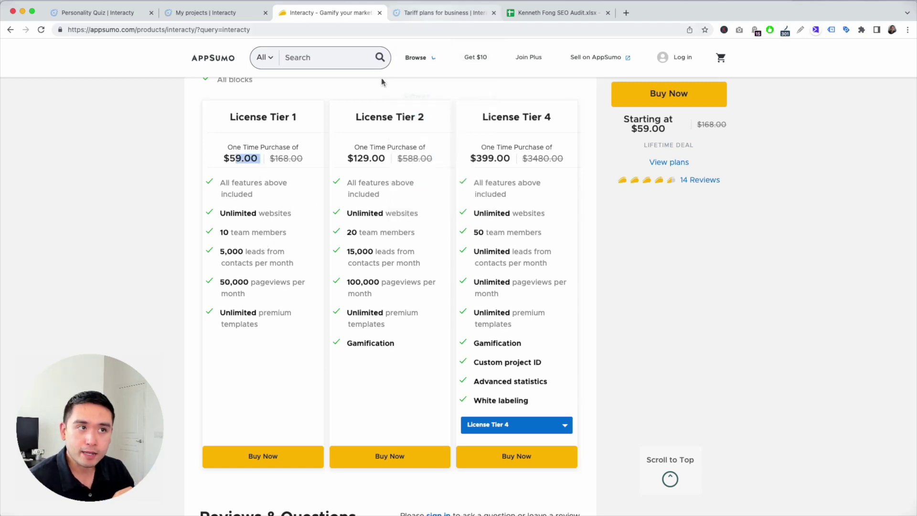
click(430, 14)
scroll(270, 303, down, 2)
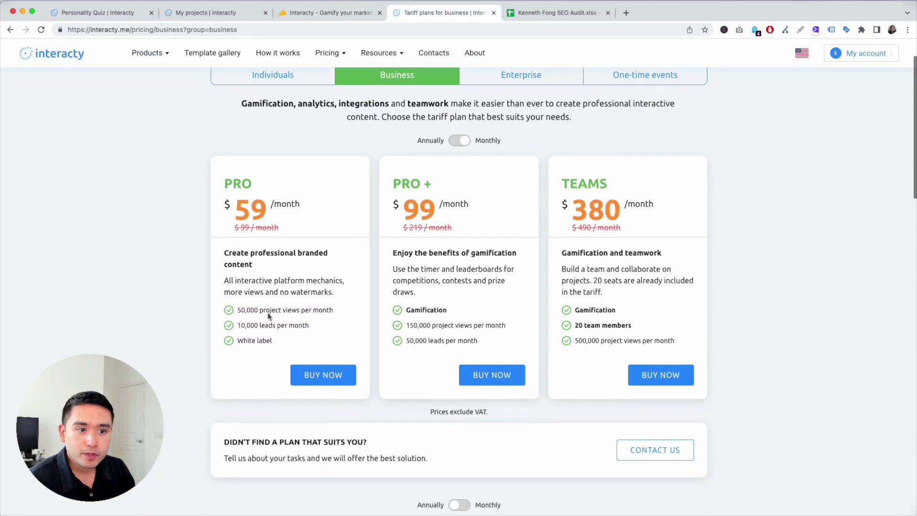
drag(241, 310, 335, 309)
drag(260, 325, 302, 327)
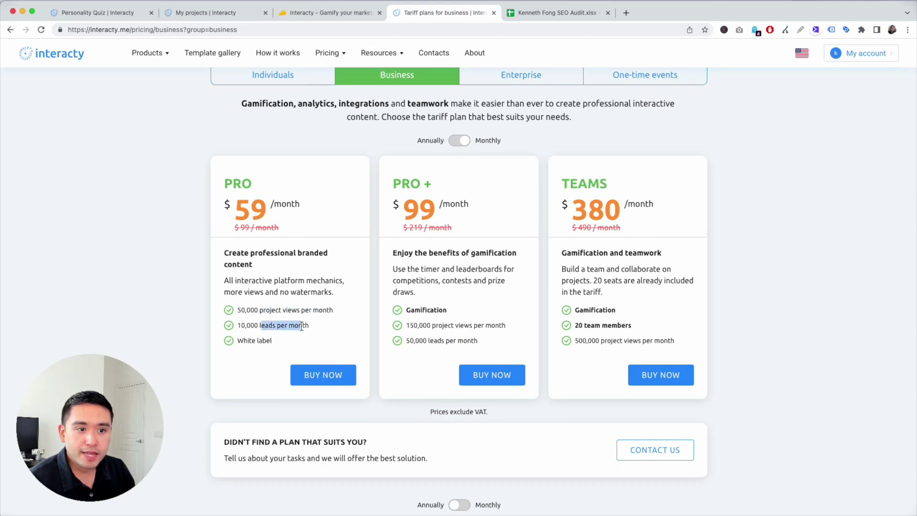
Step: Highlight Tier 1's 50,000 monthly pageviews, then Gamification and 20 team members in PRO+ and TEAMS
click(363, 15)
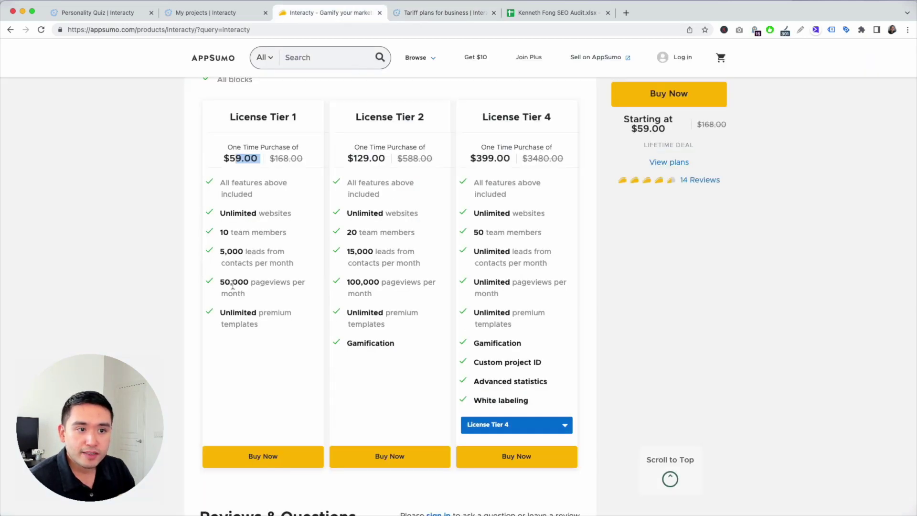
drag(233, 283, 275, 285)
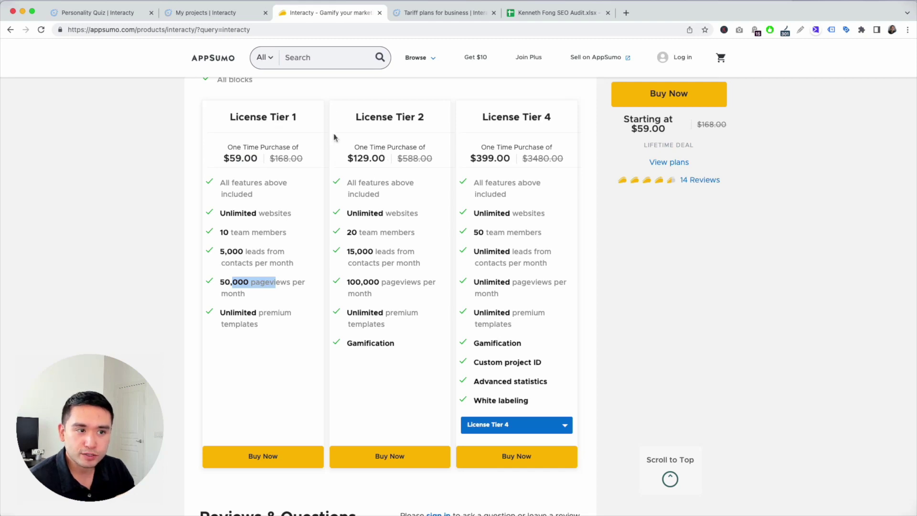
click(401, 14)
click(317, 16)
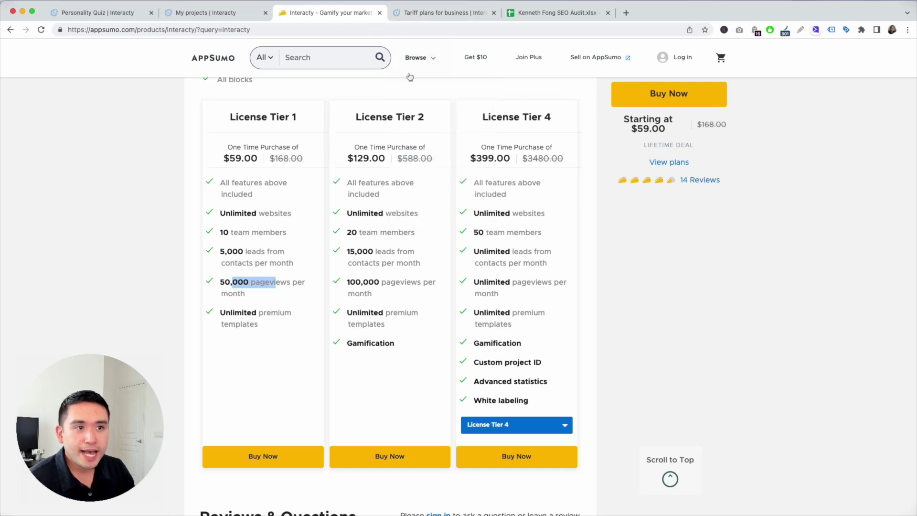
click(406, 14)
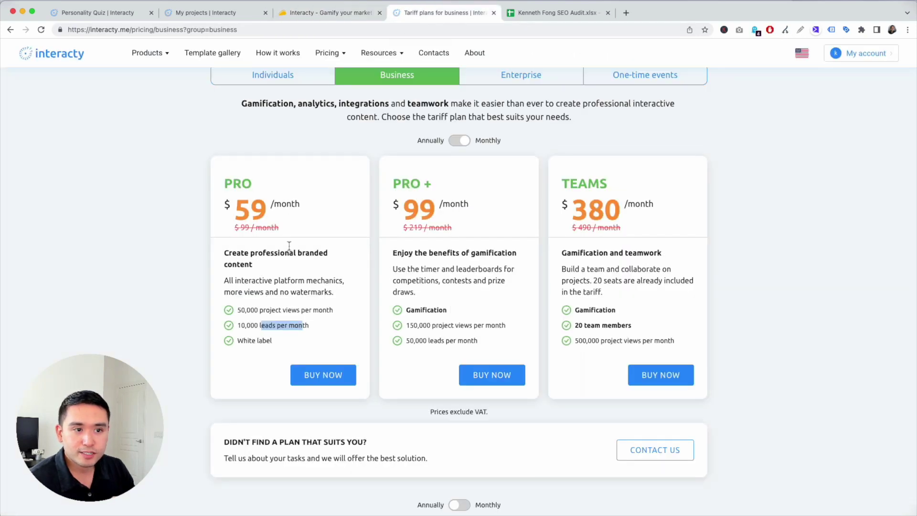
drag(411, 310, 446, 311)
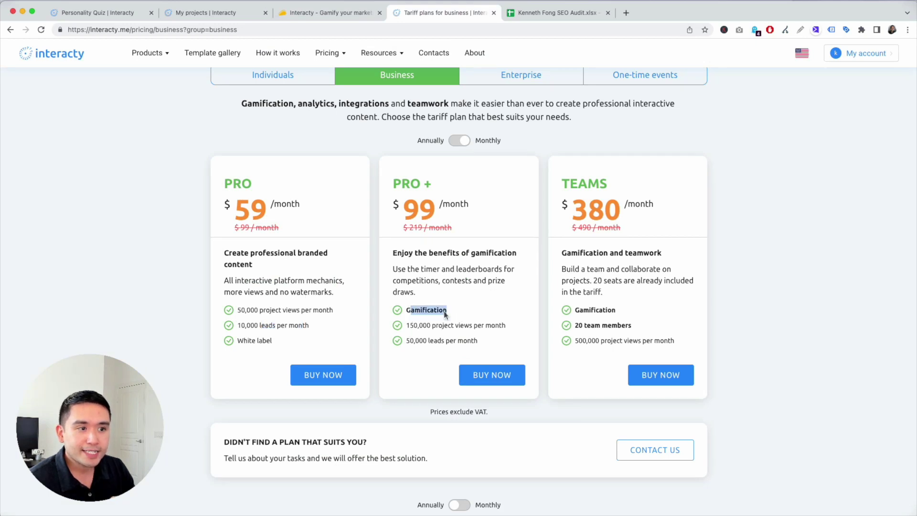
drag(580, 310, 605, 336)
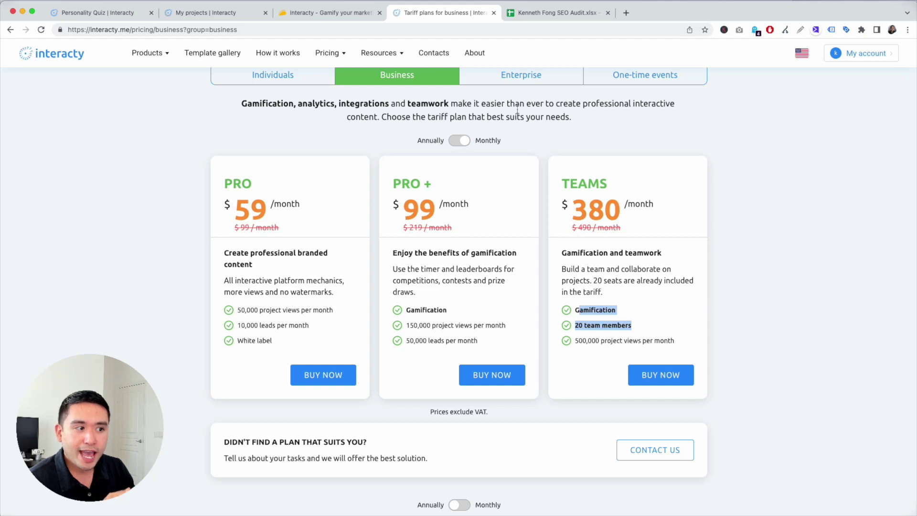
Step: Go back to the AppSumo Interacty deal page and scroll up past the license tiers to the templates image
click(361, 19)
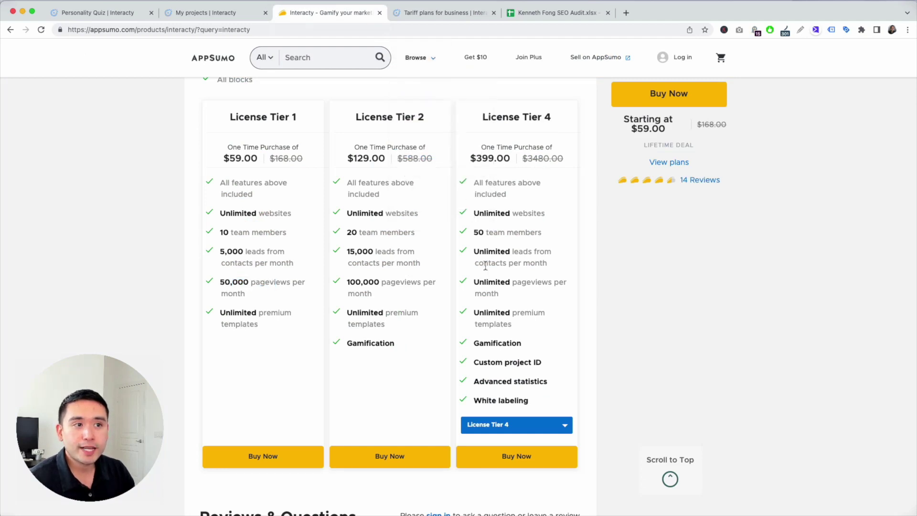
scroll(320, 211, up, 1)
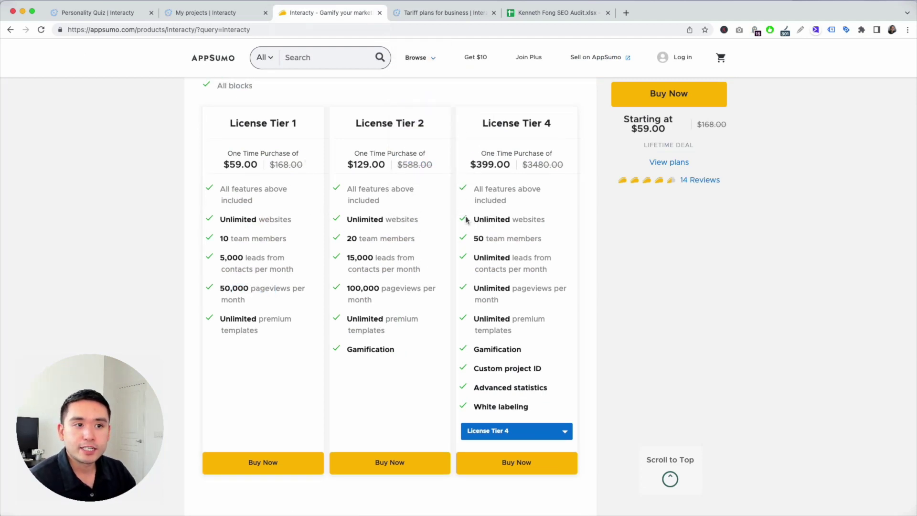
scroll(476, 211, up, 2)
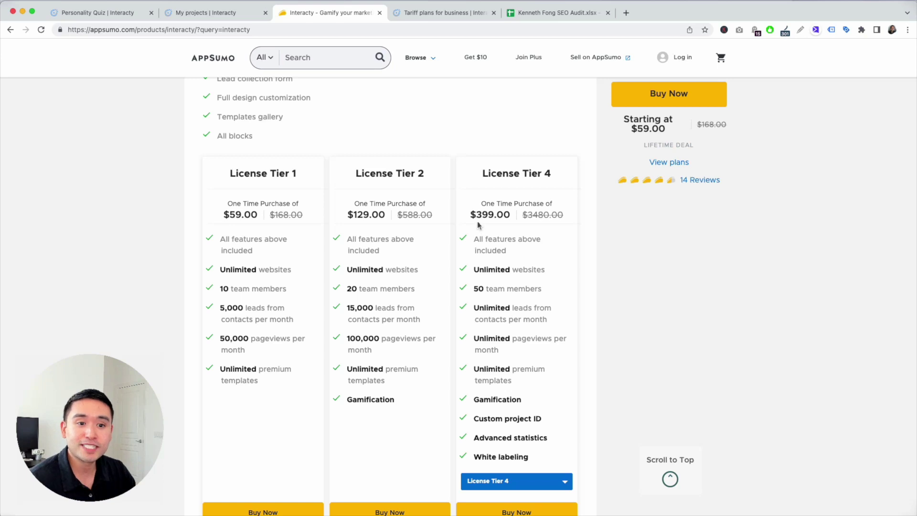
scroll(478, 229, up, 10)
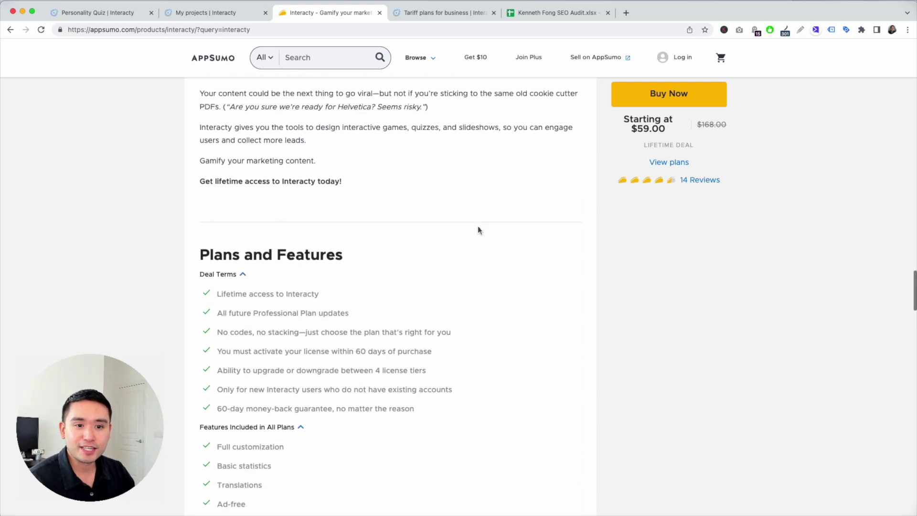
scroll(478, 230, up, 1)
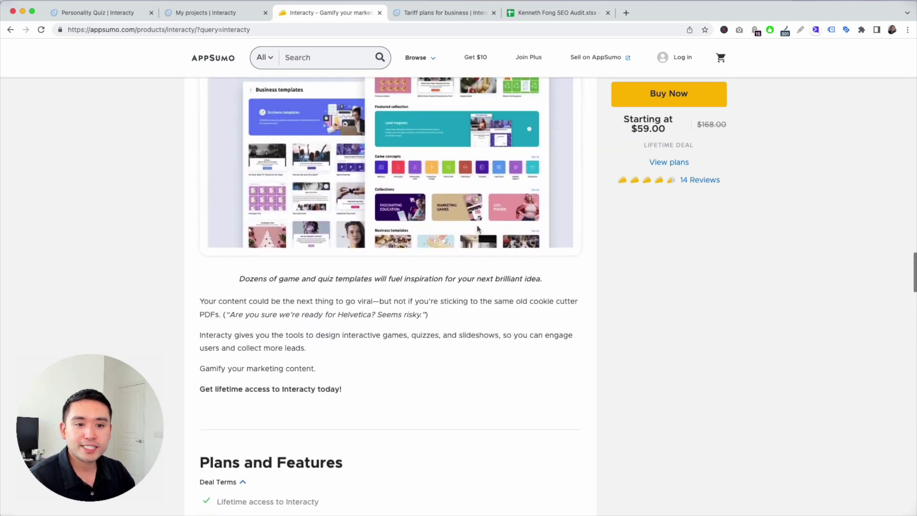